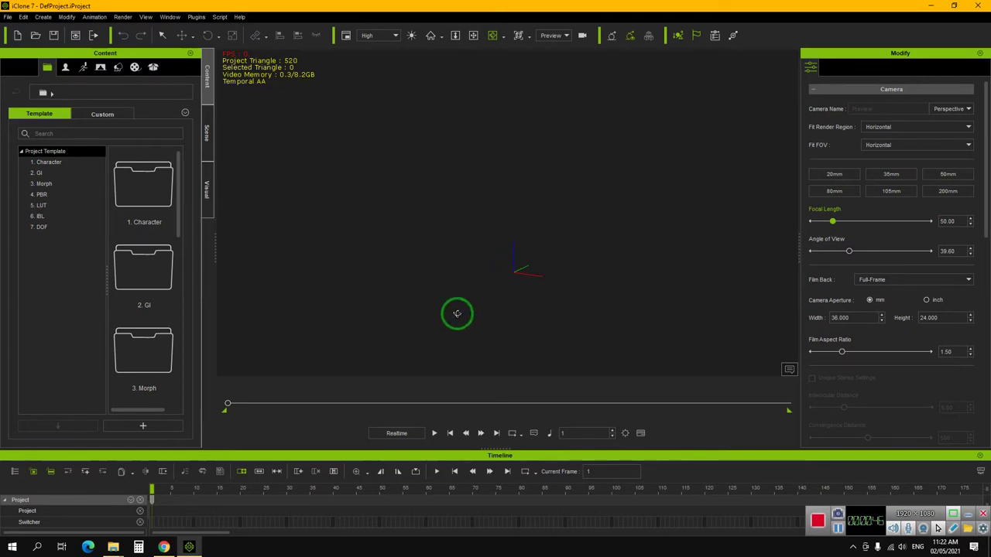
- Switch to Chrome and look through the YouTube results for "animal pack for iclone"
left_click(165, 548)
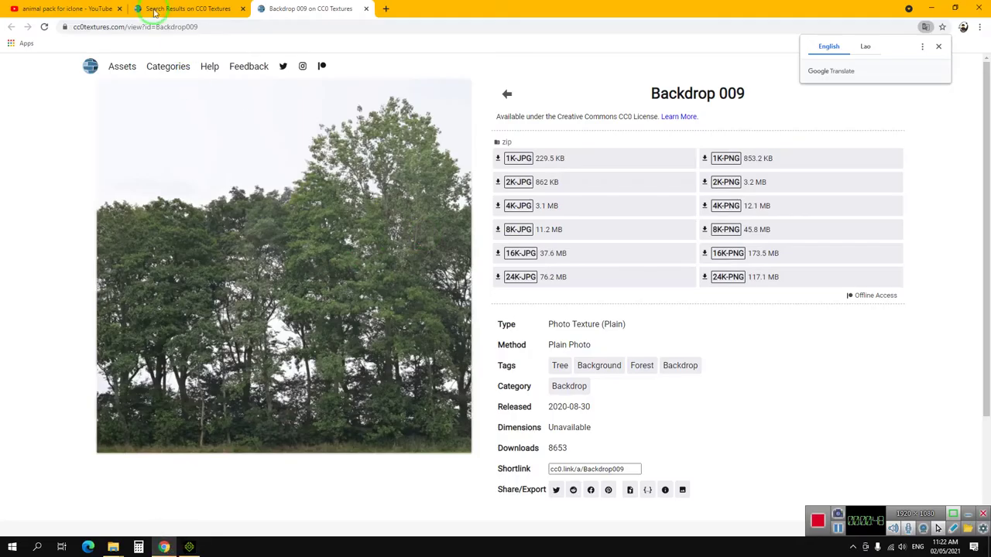
left_click(88, 6)
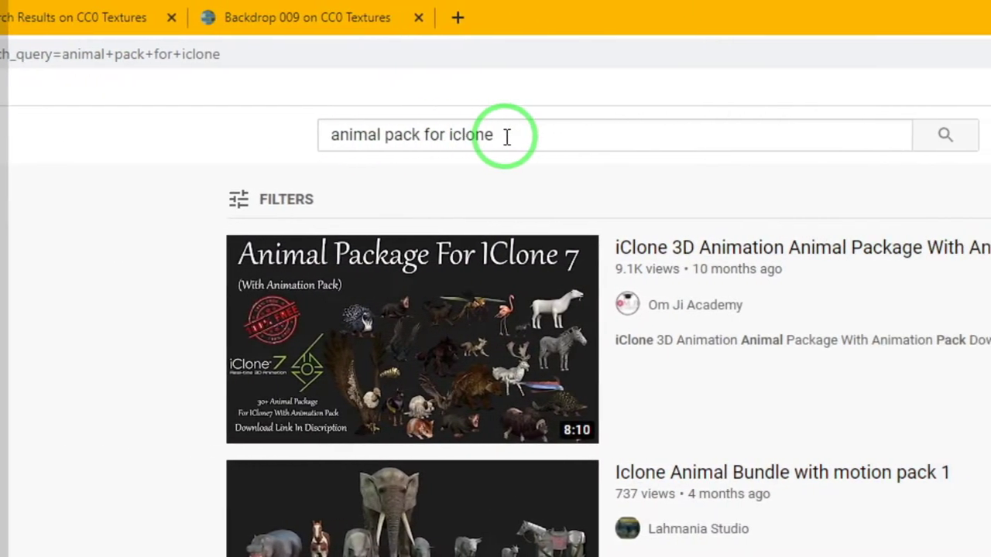
left_click(644, 136)
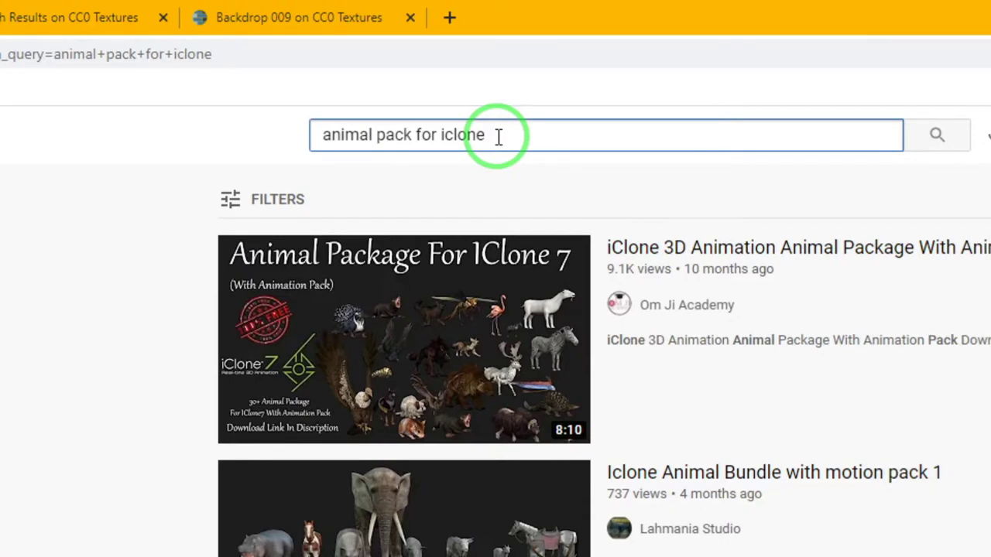
mouse_move(545, 326)
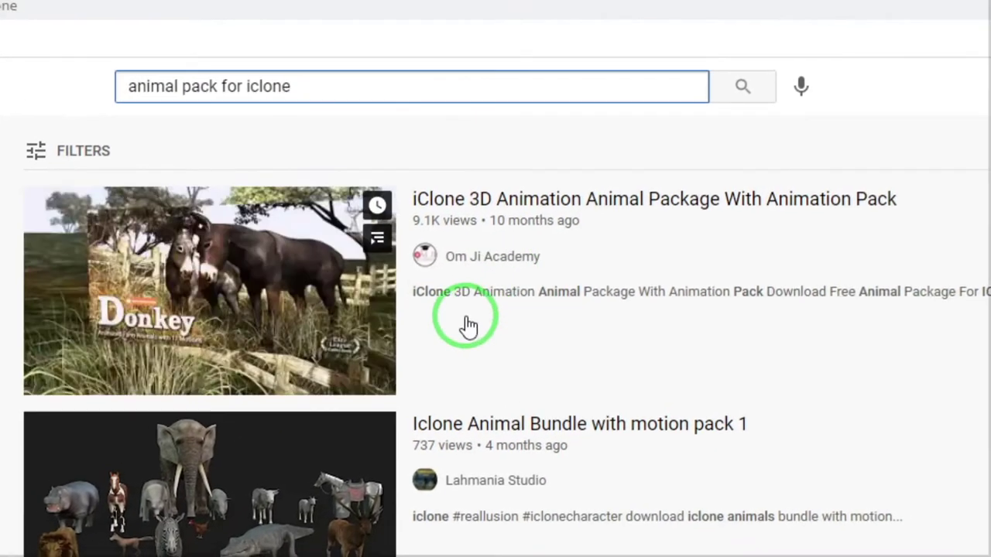
mouse_move(528, 459)
scroll(529, 457, "down", 1)
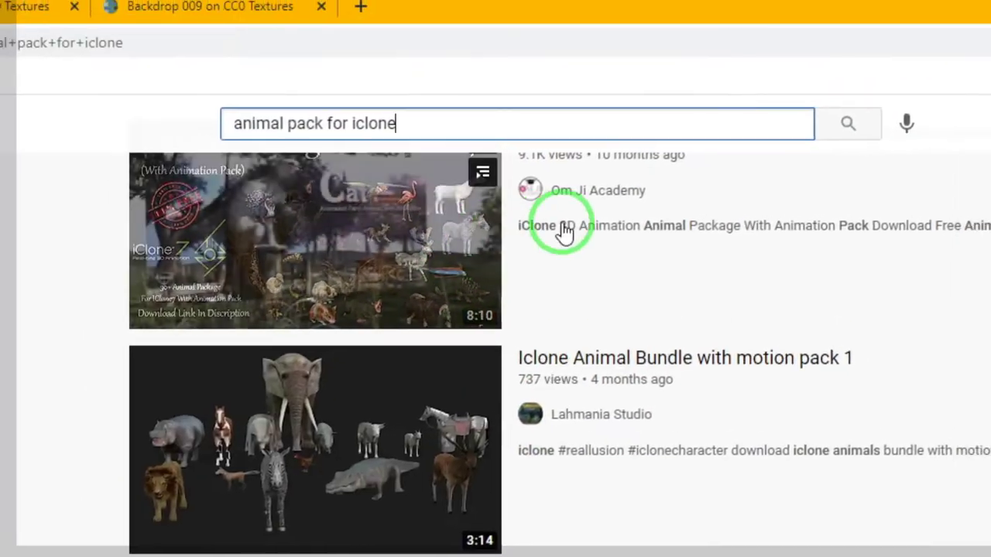
scroll(511, 248, "down", 2)
scroll(499, 290, "down", 6)
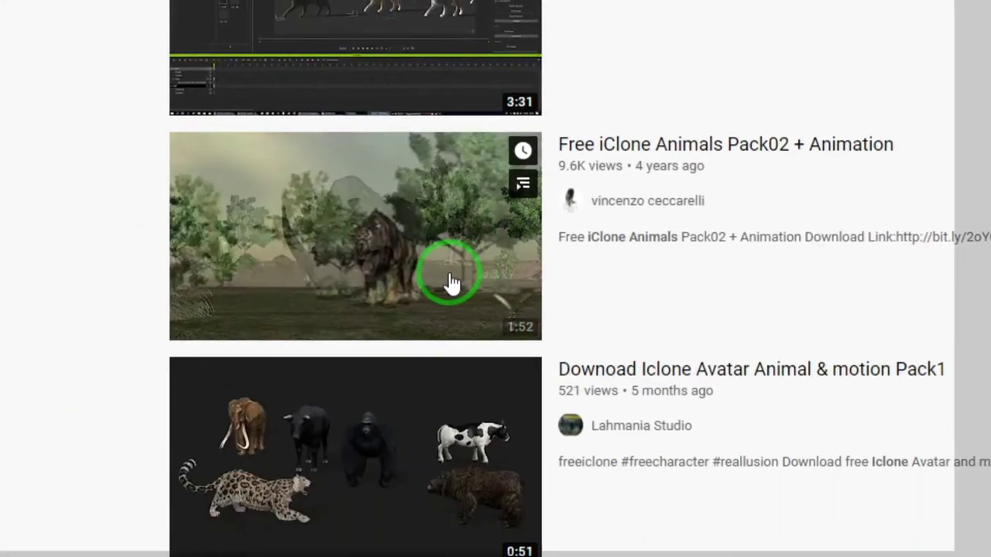
scroll(452, 283, "down", 8)
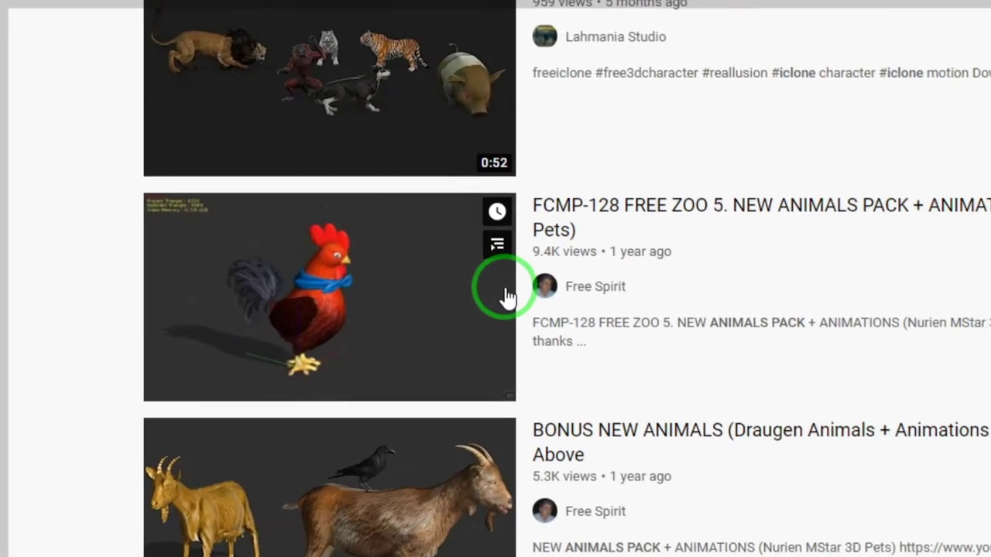
scroll(495, 282, "up", 15)
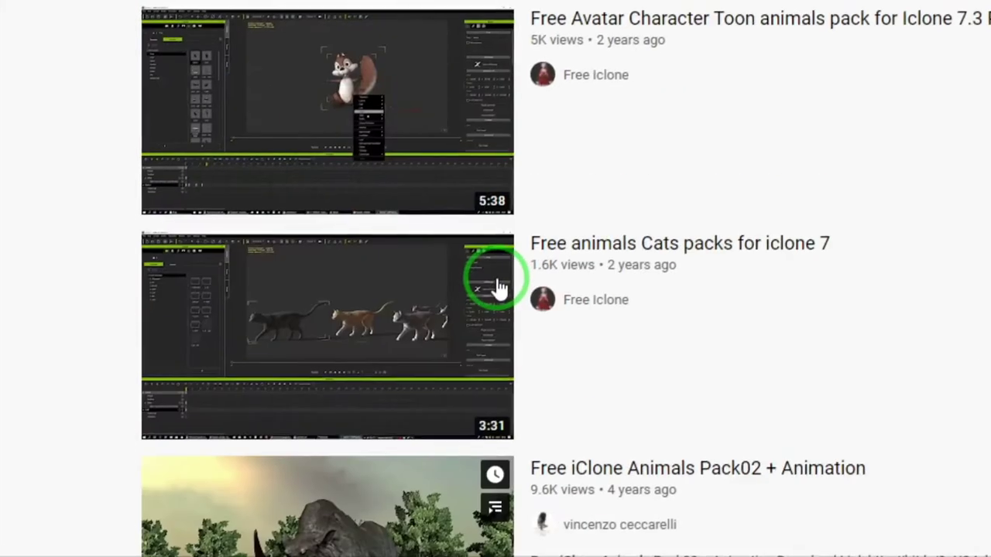
scroll(499, 290, "up", 10)
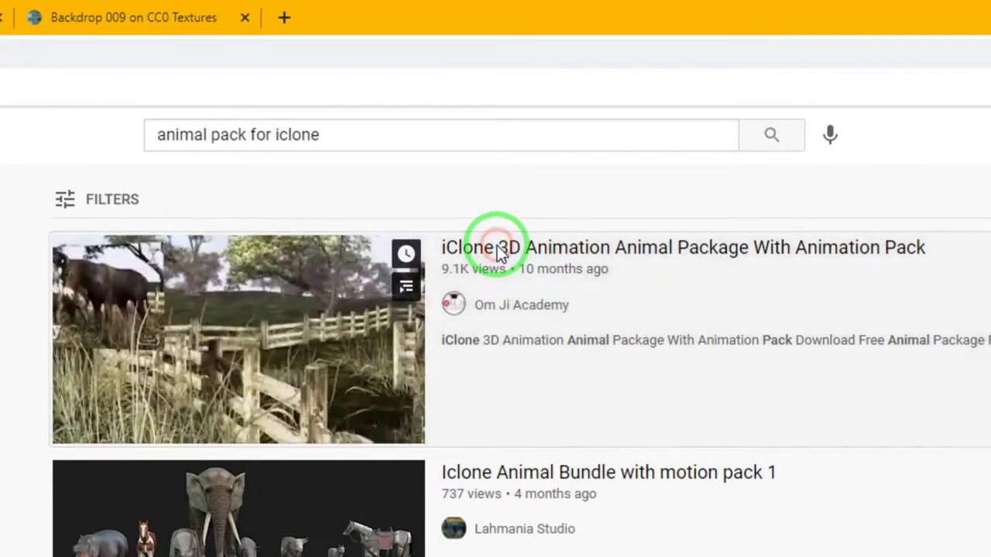
- Open the video "iClone 3D Animation Animal Package With Animation Pack" and find the download link in its full description
left_click(498, 242)
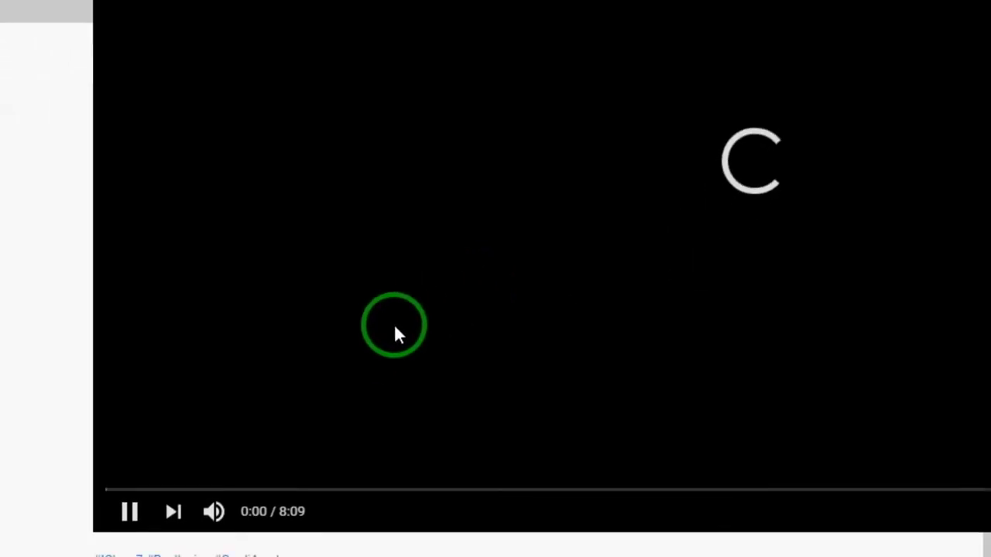
scroll(399, 265, "down", 4)
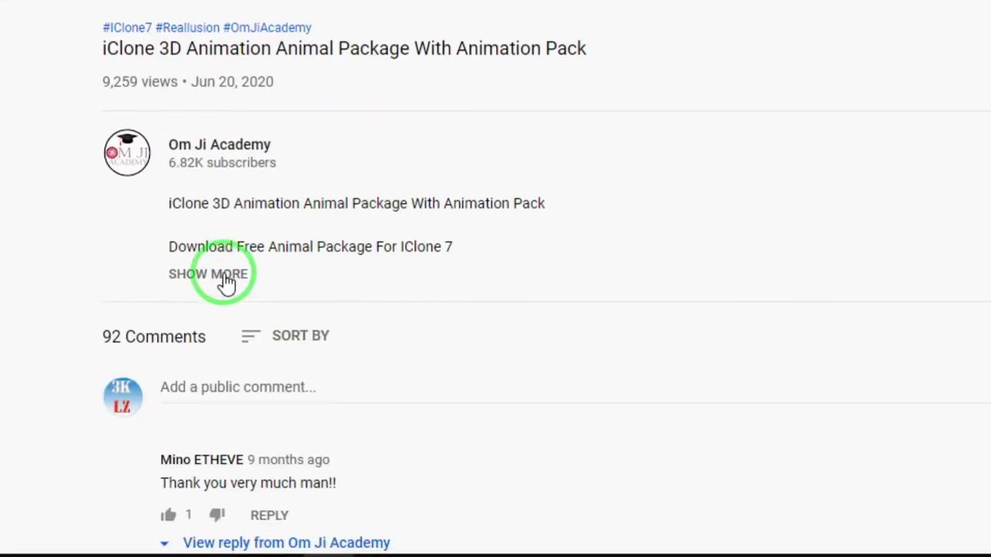
left_click(245, 317)
scroll(213, 280, "up", 2)
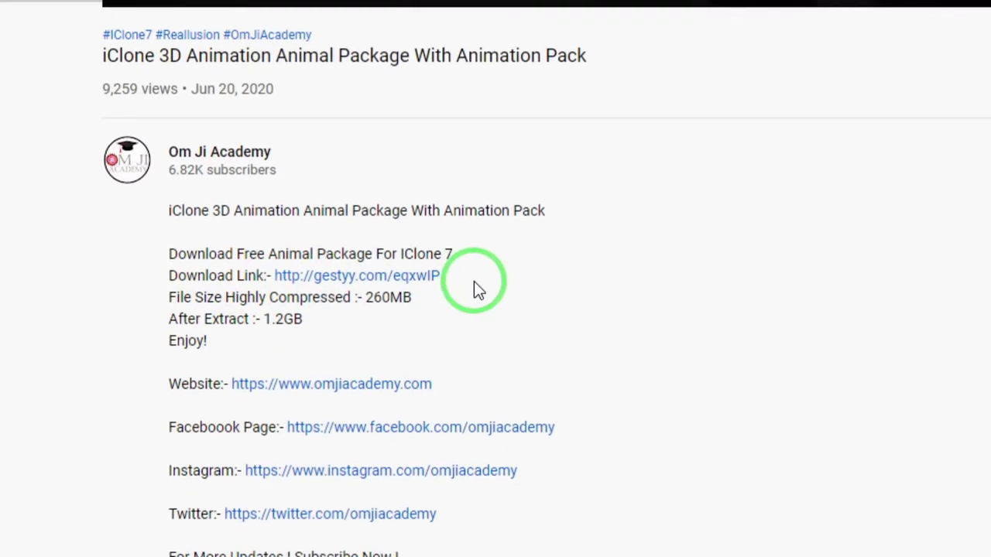
left_click_drag(474, 279, 262, 280)
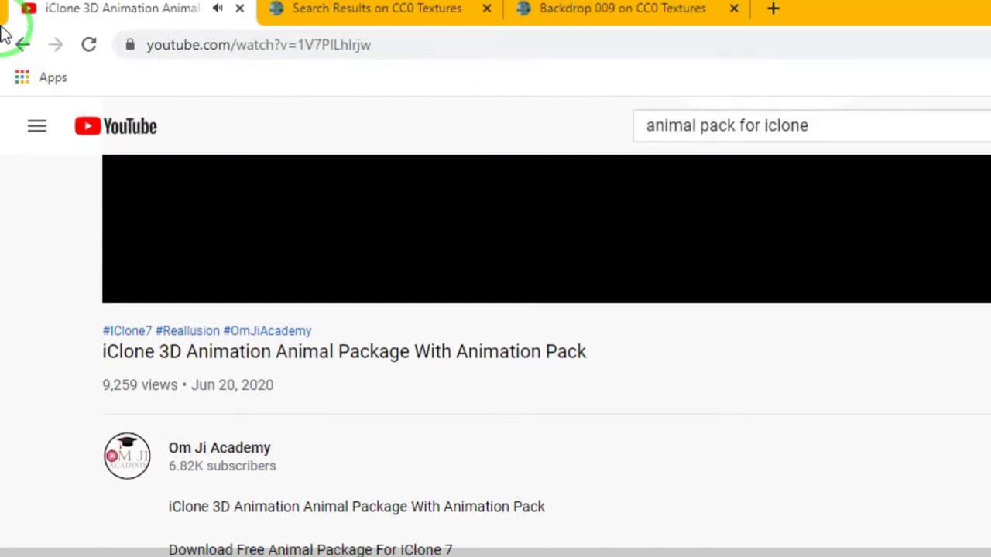
- Return to the YouTube search results and examine the other free animal packs offered for iClone
left_click(22, 45)
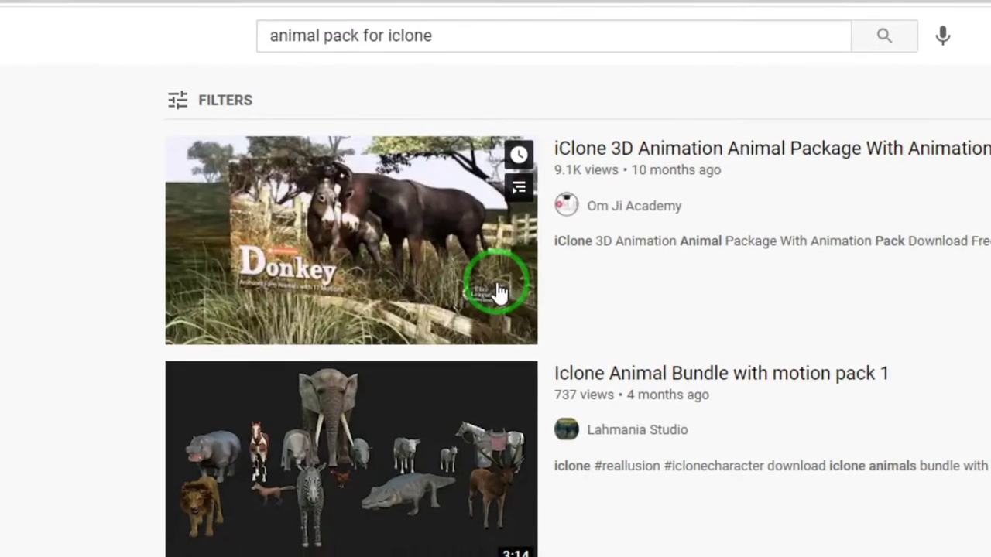
scroll(514, 291, "down", 4)
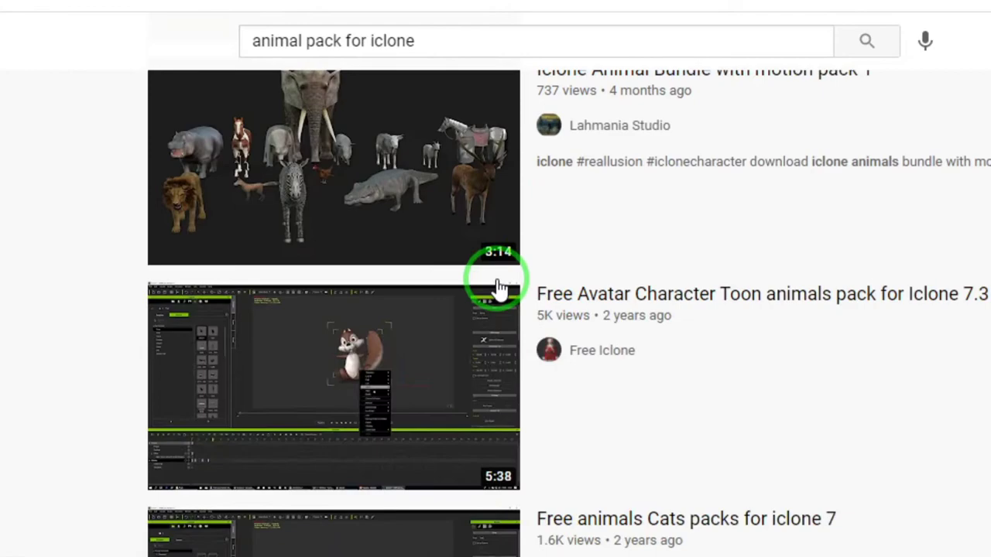
scroll(500, 288, "down", 12)
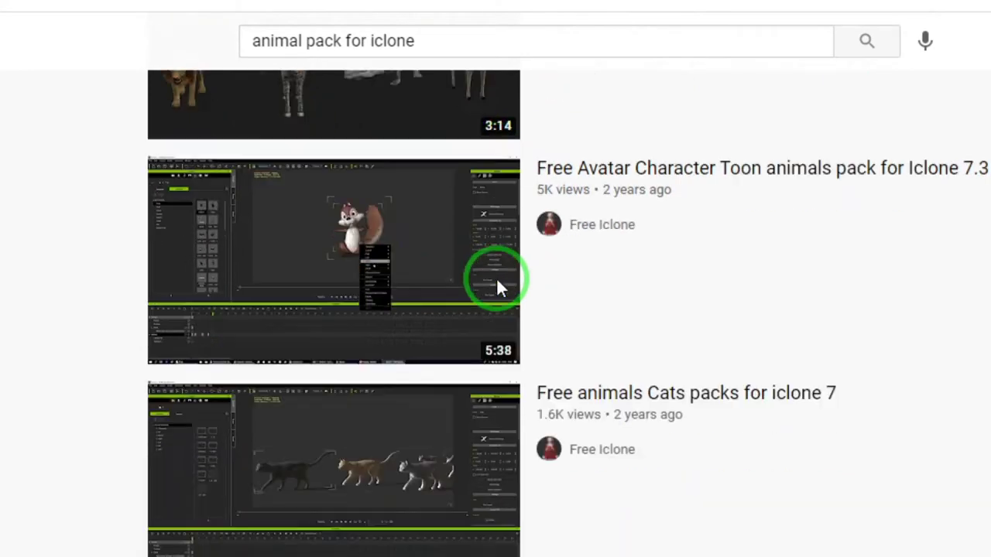
scroll(499, 288, "down", 4)
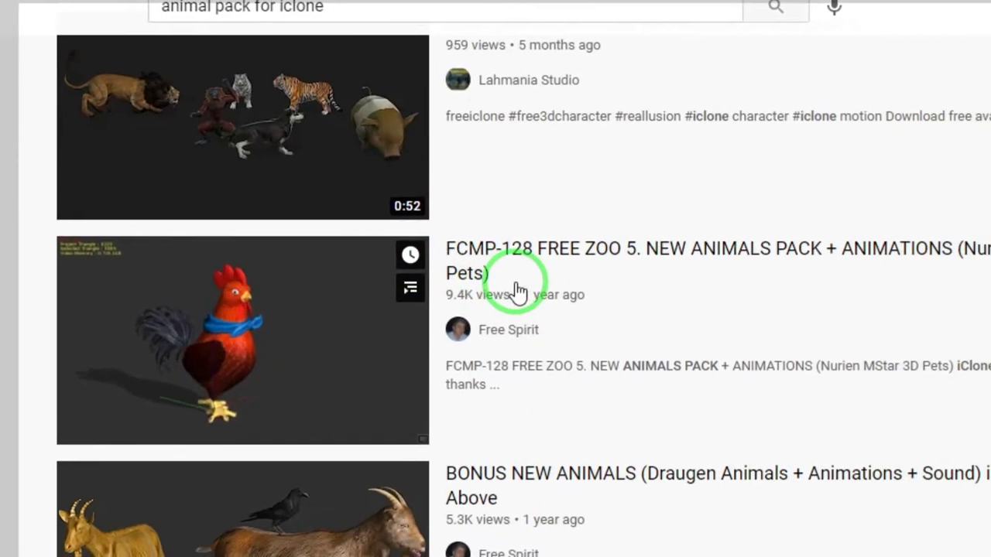
scroll(499, 288, "up", 12)
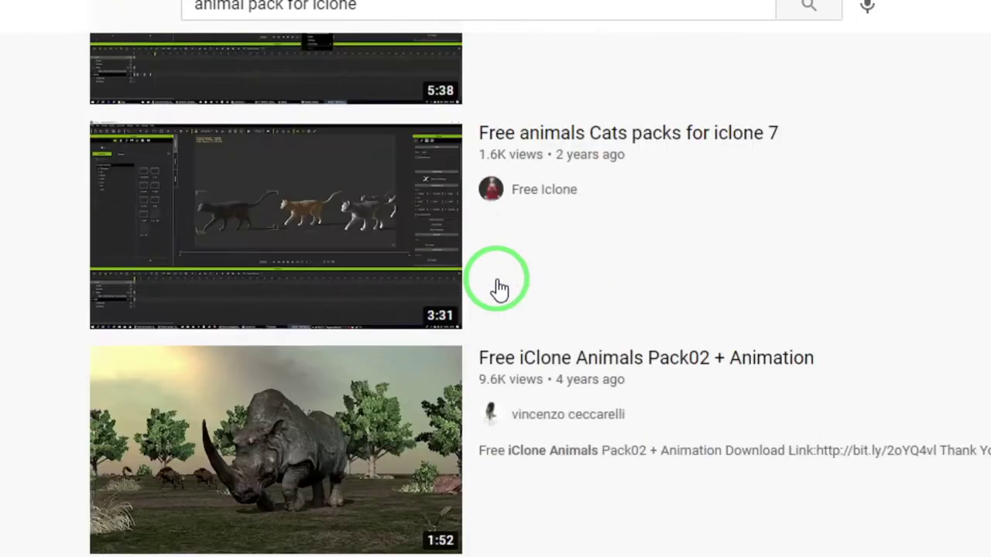
scroll(499, 287, "up", 10)
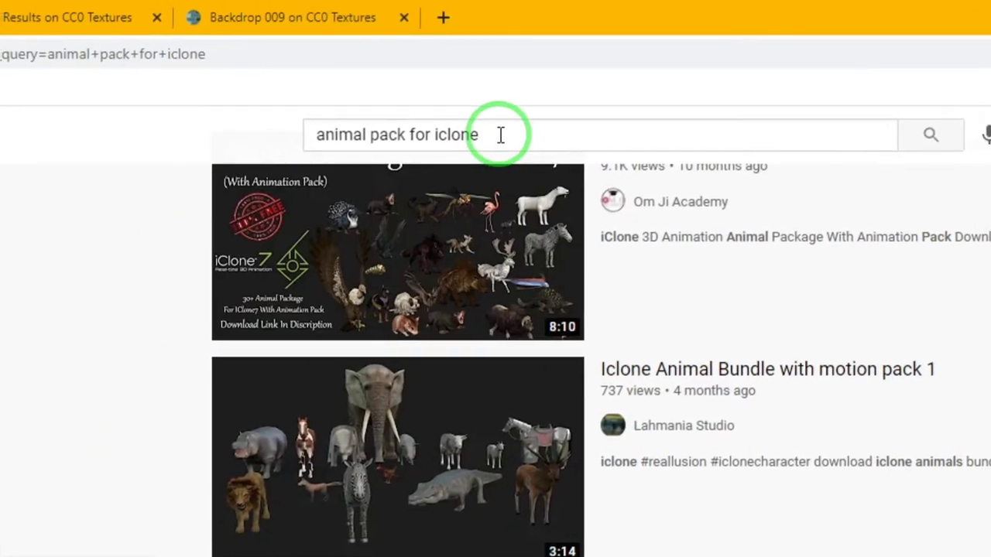
left_click(379, 3)
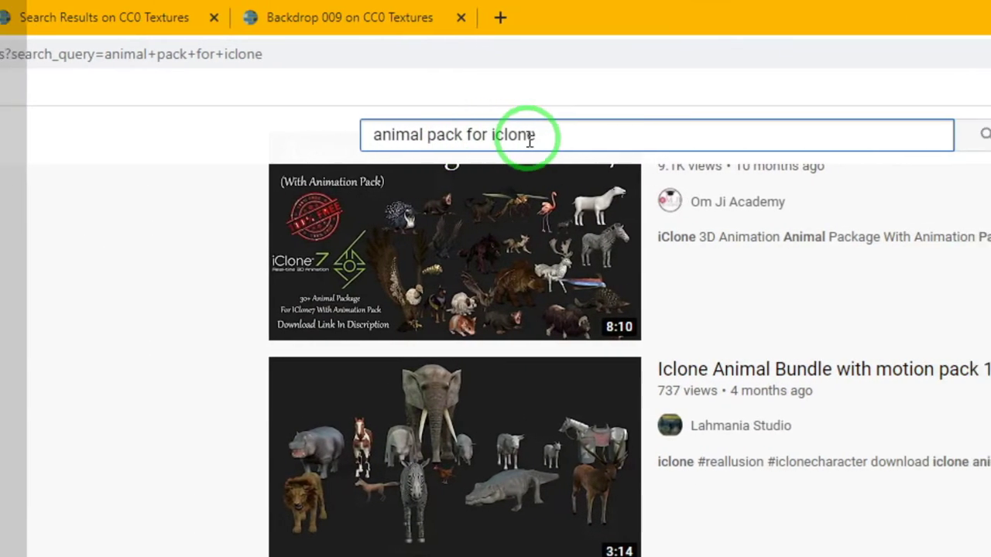
mouse_move(446, 266)
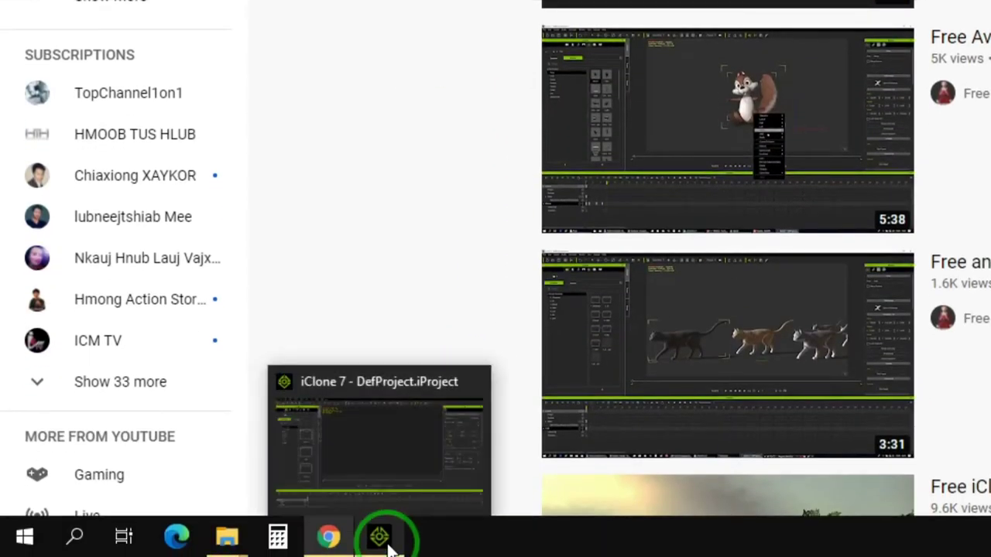
- Switch to iClone 7 and browse the Set template content, expanding its Prop category
left_click(387, 541)
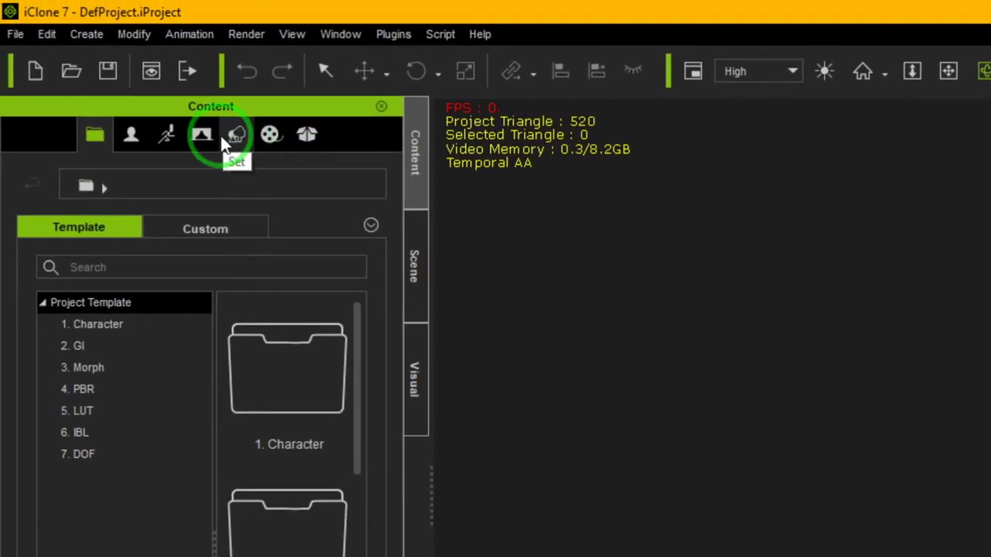
left_click(232, 136)
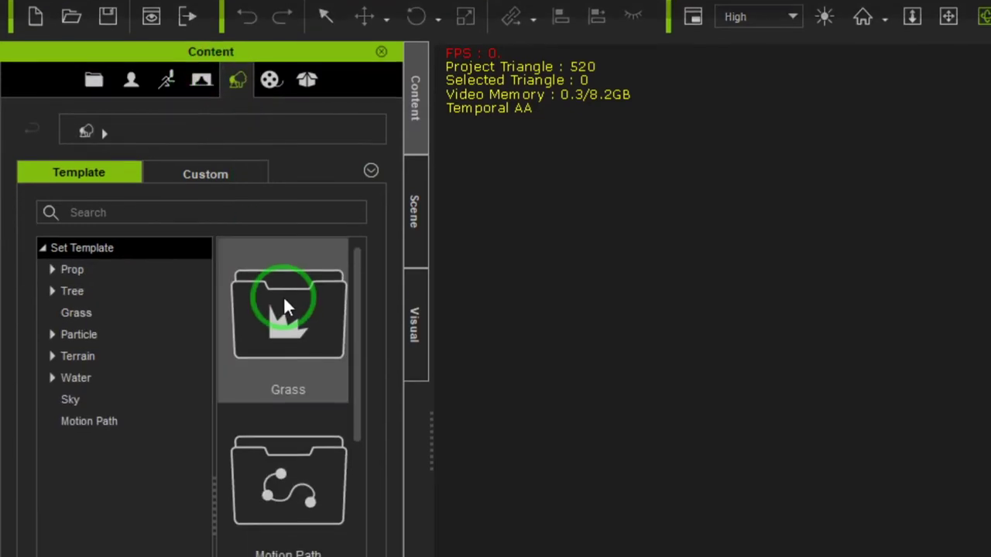
scroll(356, 290, "down", 1)
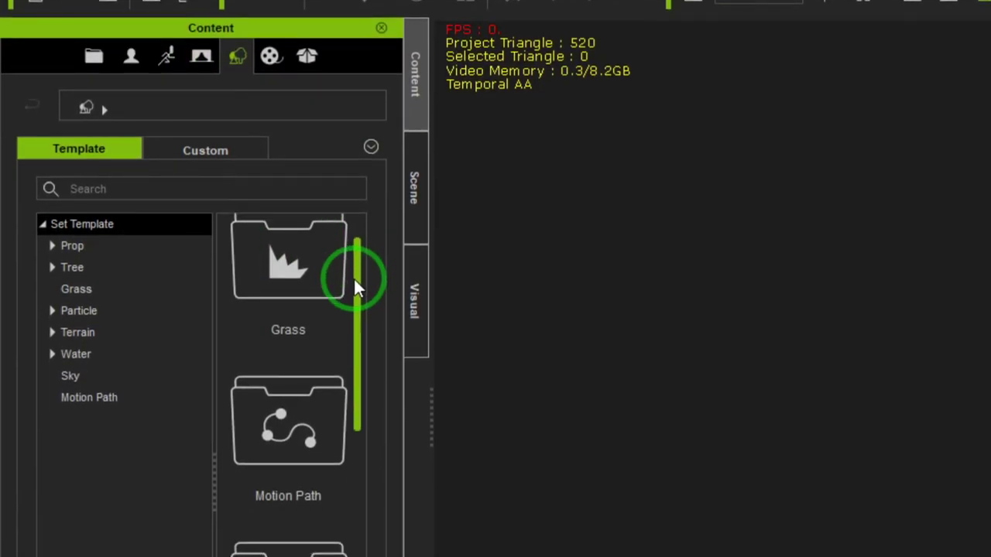
scroll(354, 285, "down", 1)
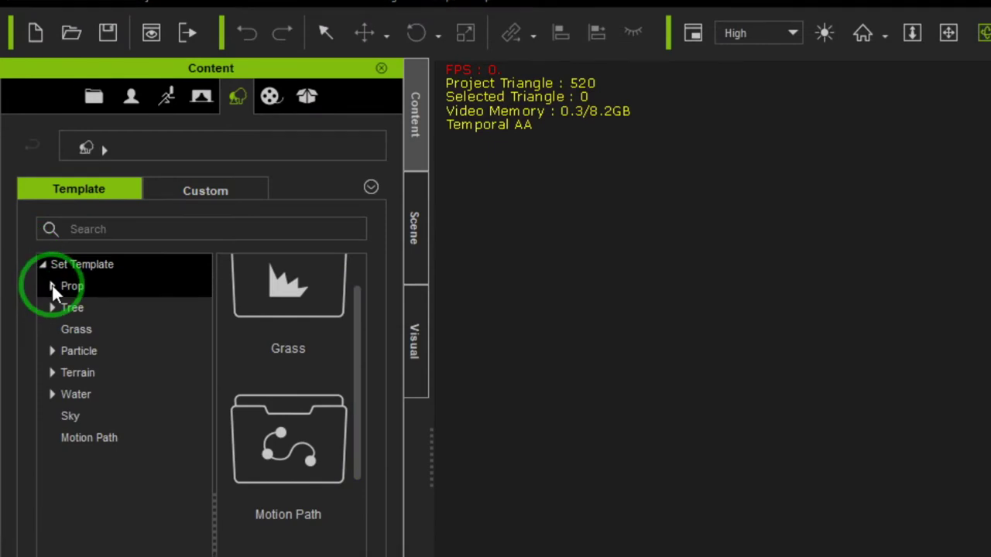
scroll(358, 282, "up", 2)
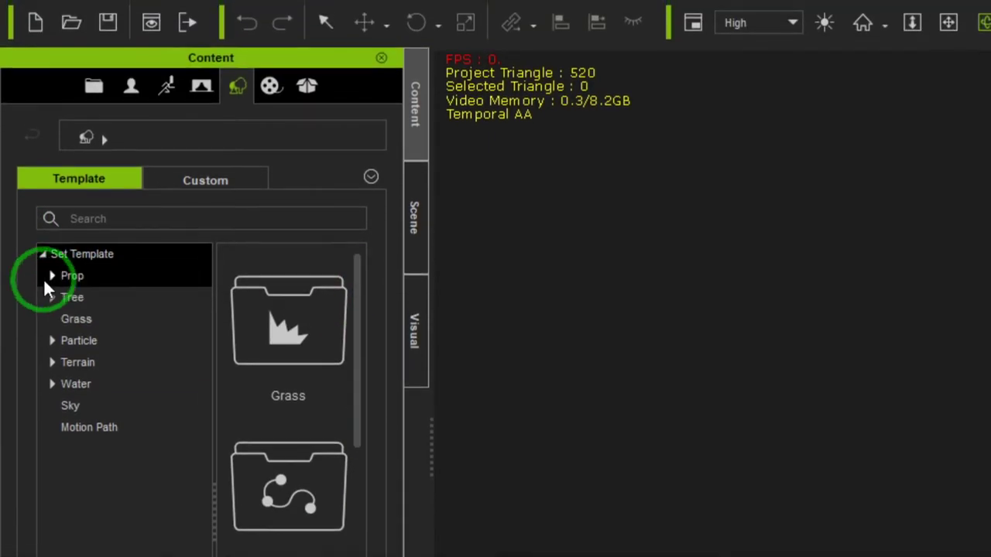
left_click(51, 268)
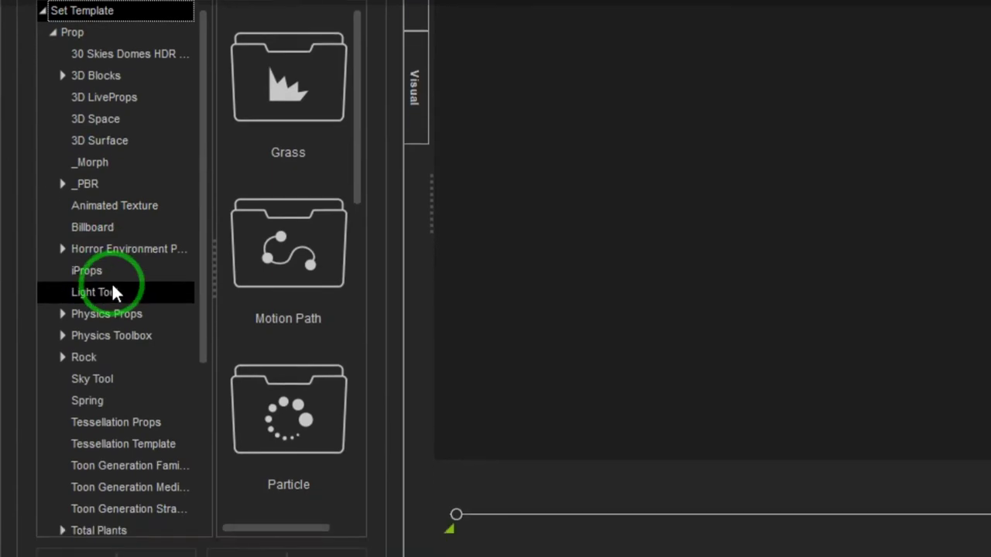
- Add the custom prop "ground 4 squares" from Prop > Garden > reallusion to the scene and view it from a lower angle
left_click(226, 226)
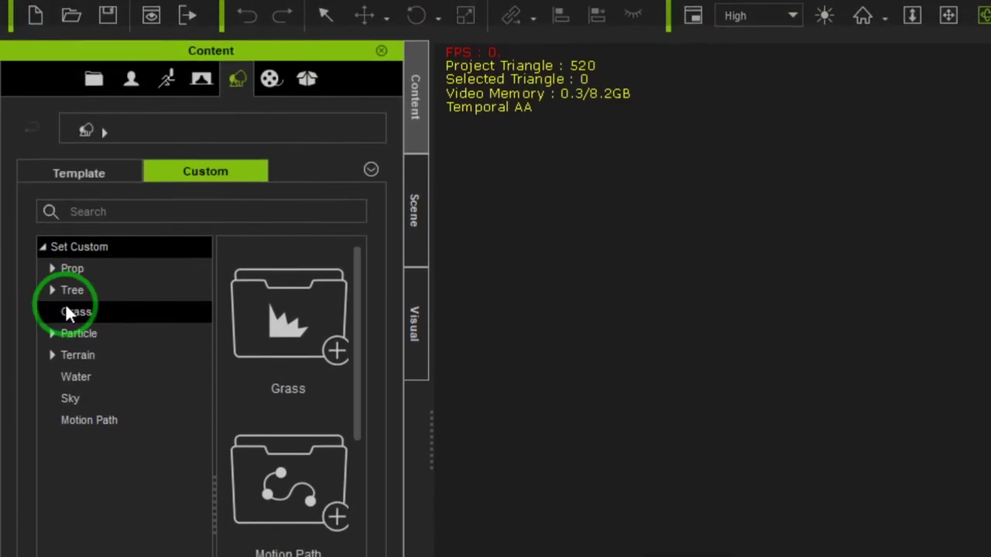
left_click(53, 273)
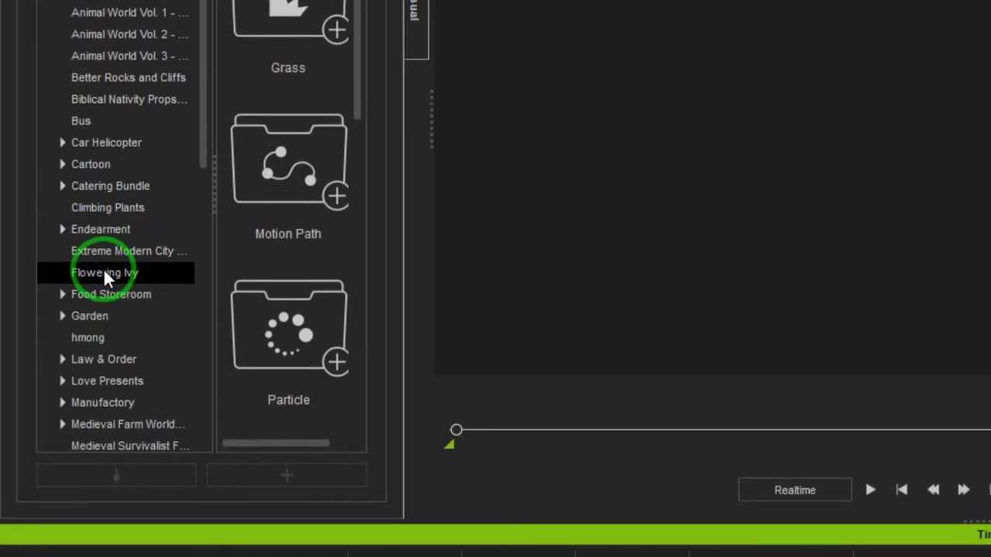
left_click(67, 281)
left_click(66, 281)
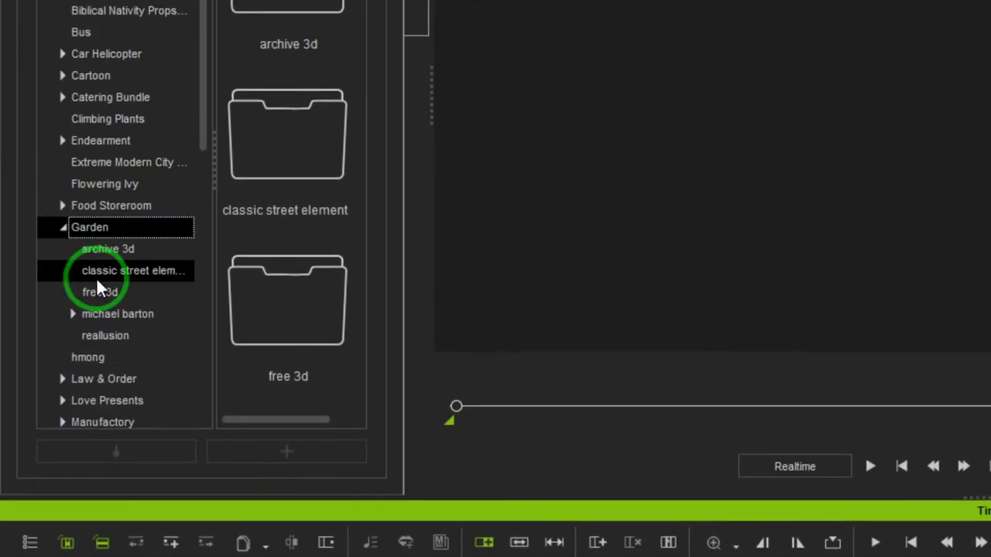
scroll(98, 285, "down", 1)
left_click(108, 274)
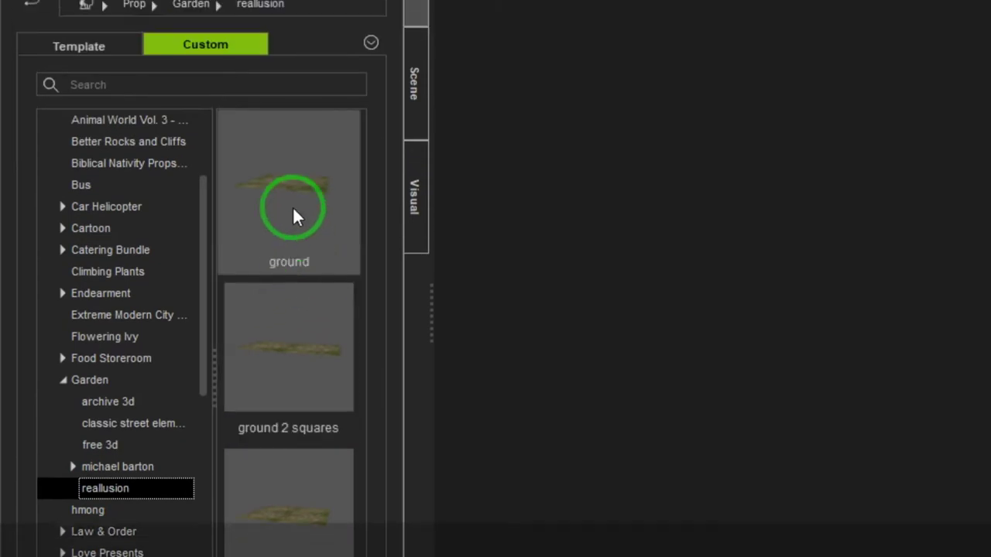
left_click_drag(283, 494, 990, 436)
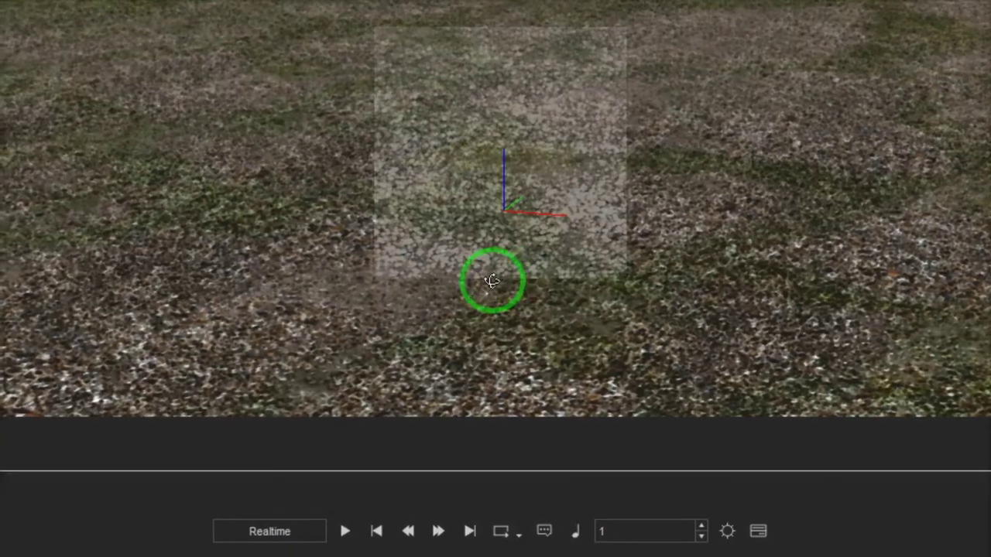
right_click_drag(491, 281, 490, 172)
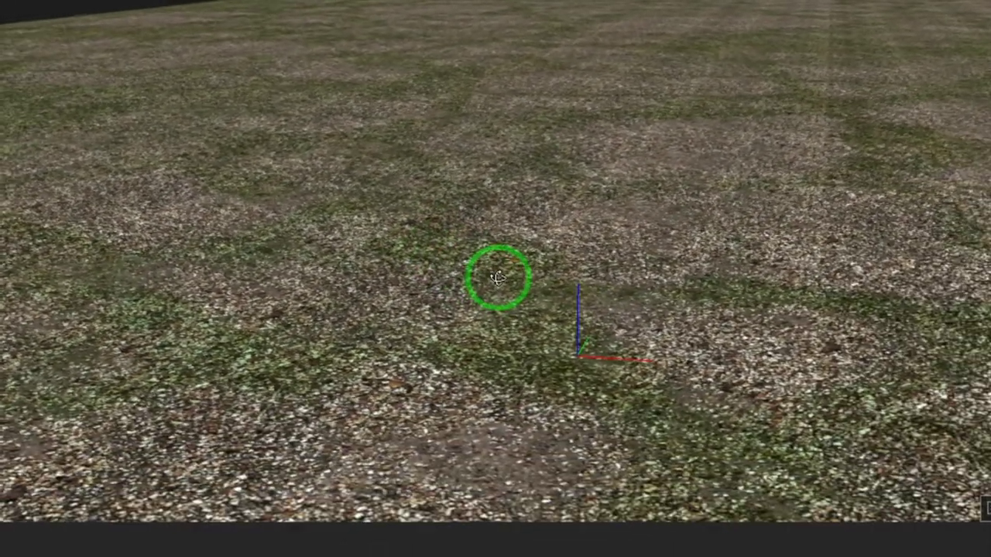
scroll(558, 279, "down", 5)
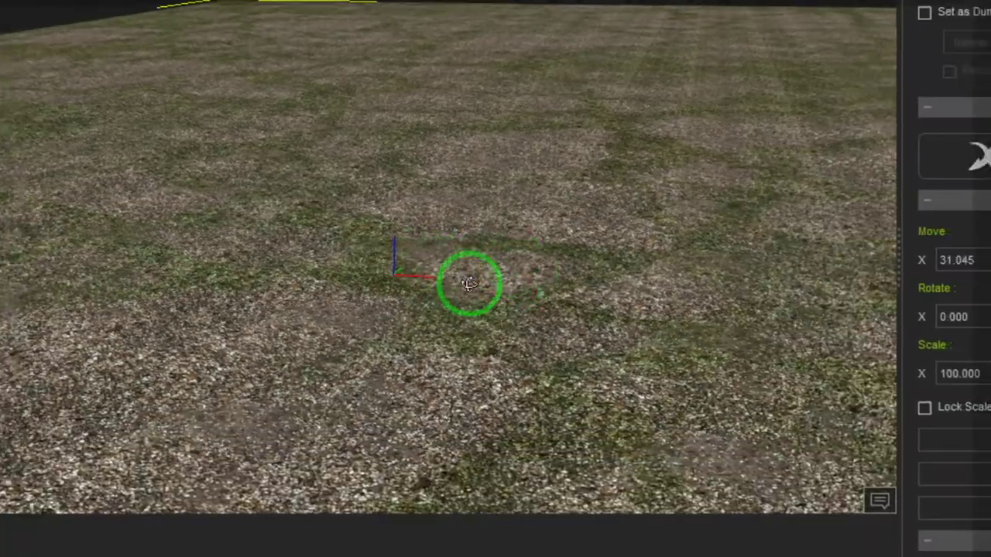
left_click_drag(469, 283, 521, 267)
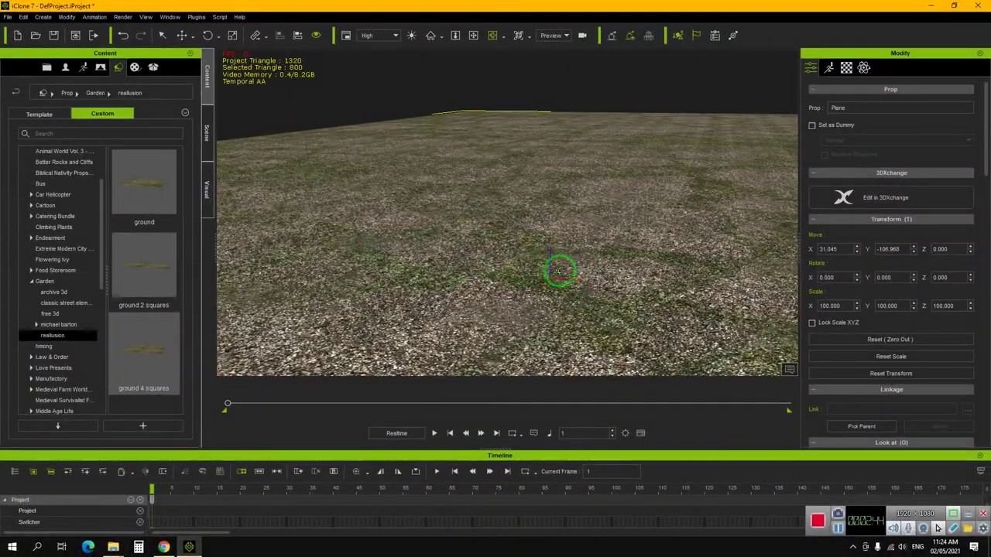
- Convert the ground plane prop in the scene to terrain
left_click_drag(588, 261, 573, 263)
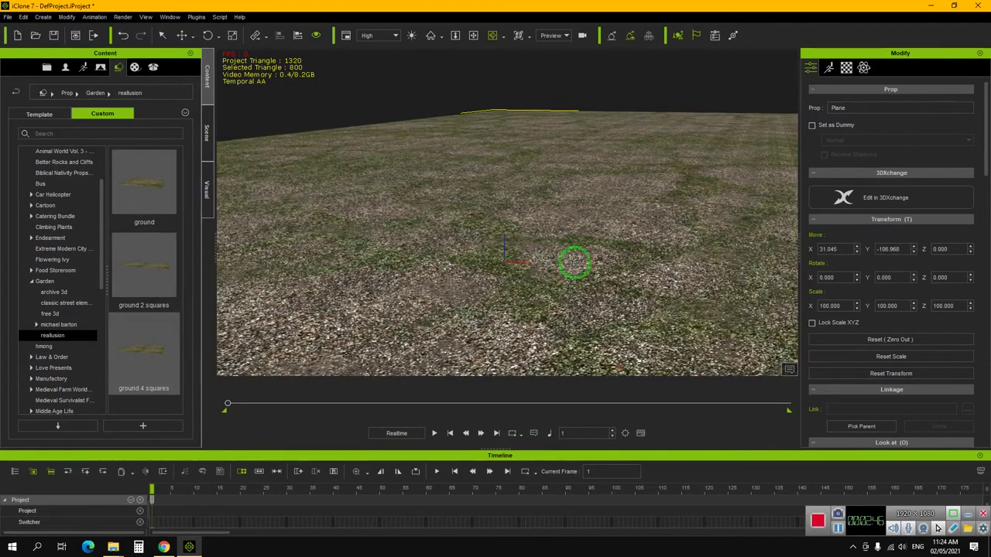
right_click(513, 246)
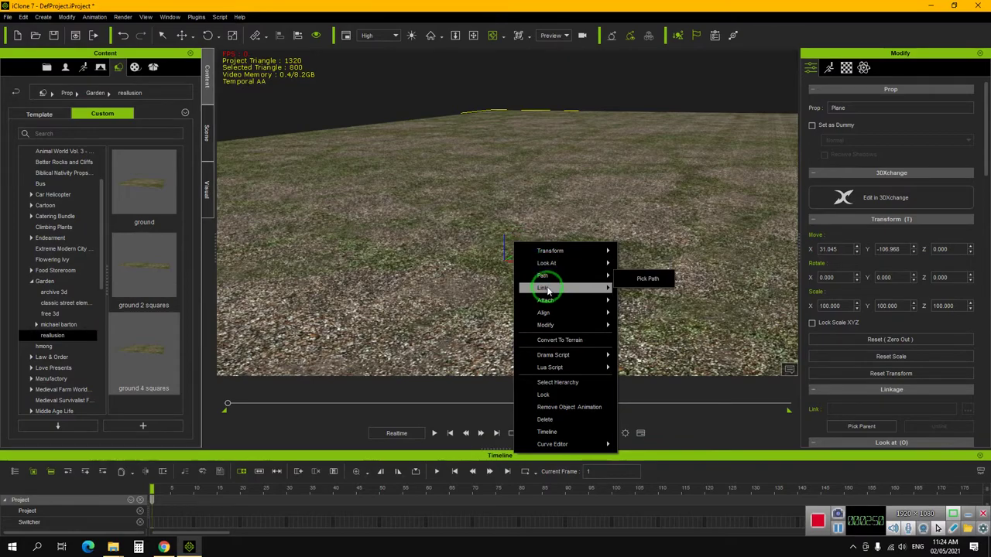
left_click(555, 343)
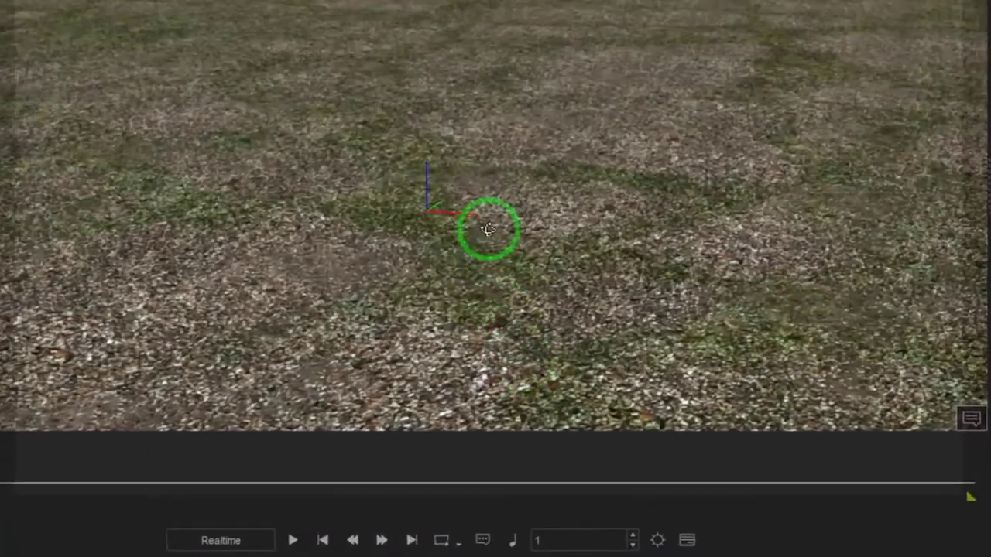
right_click(538, 269)
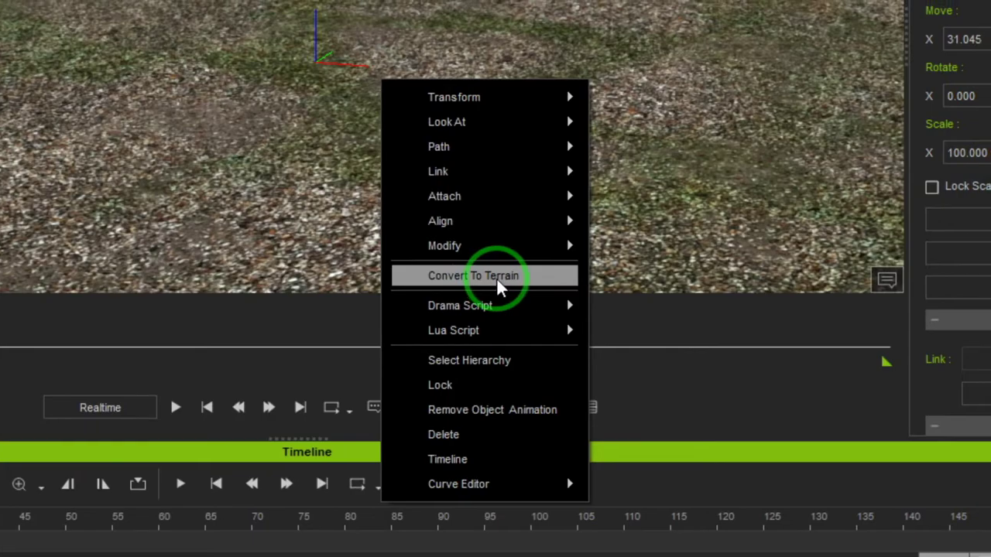
left_click(496, 277)
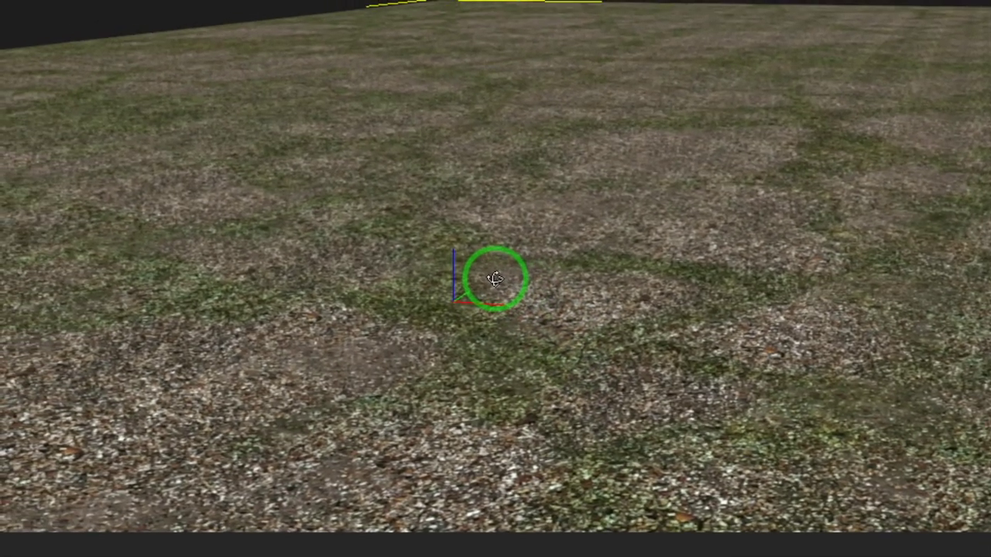
right_click_drag(495, 278, 525, 246)
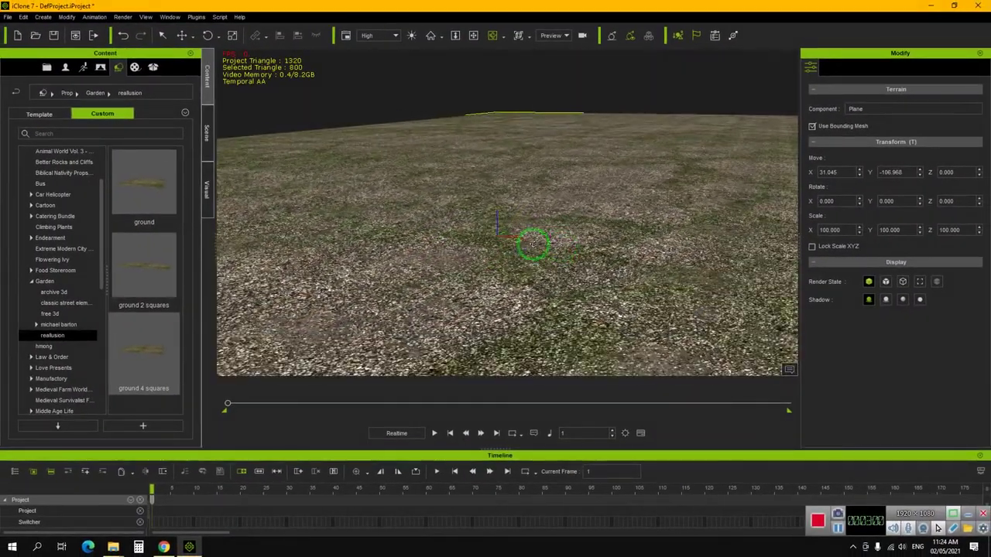
right_click_drag(559, 243, 456, 144)
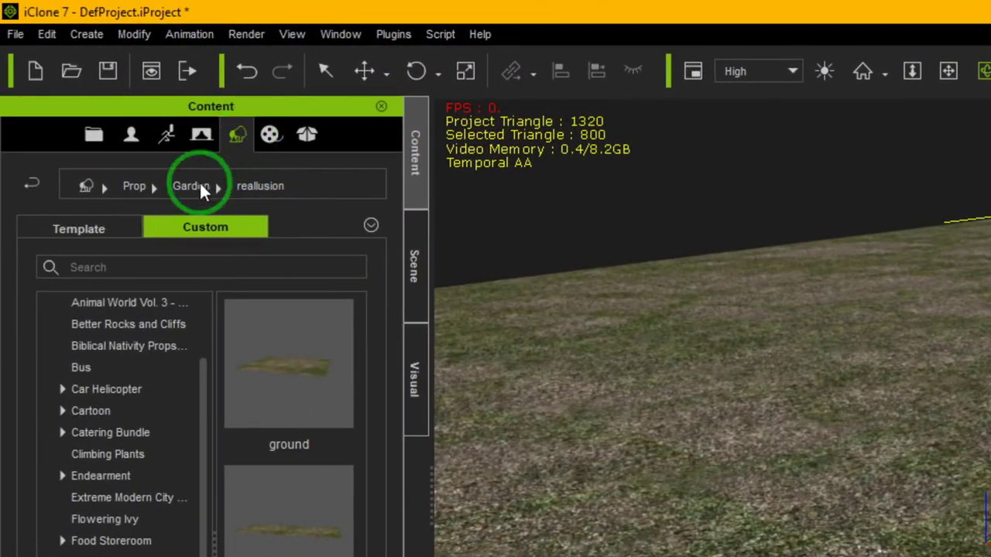
- Add the Tower prop from the template content in Prop > 3D Space to the scene
left_click(94, 232)
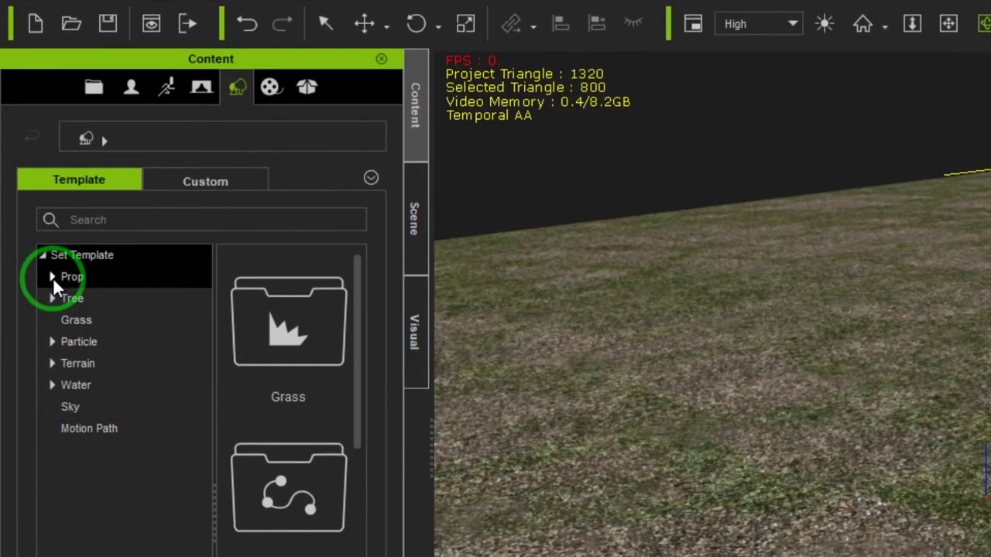
left_click(52, 324)
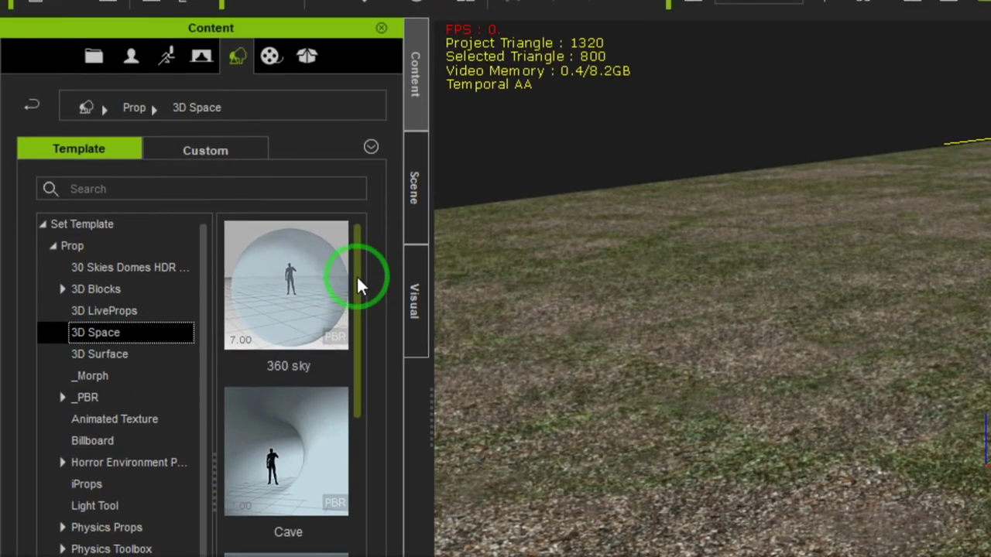
left_click_drag(357, 275, 367, 409)
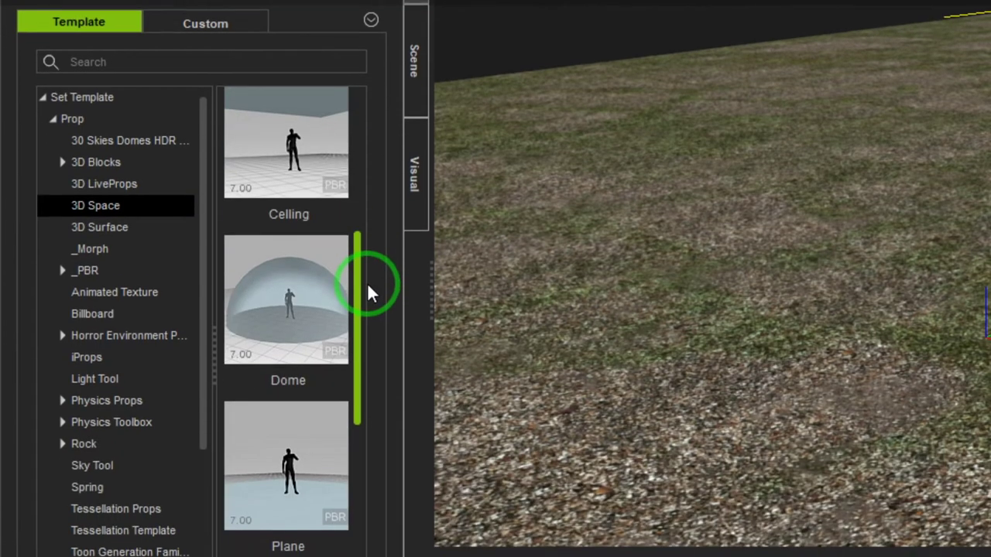
left_click_drag(368, 290, 356, 330)
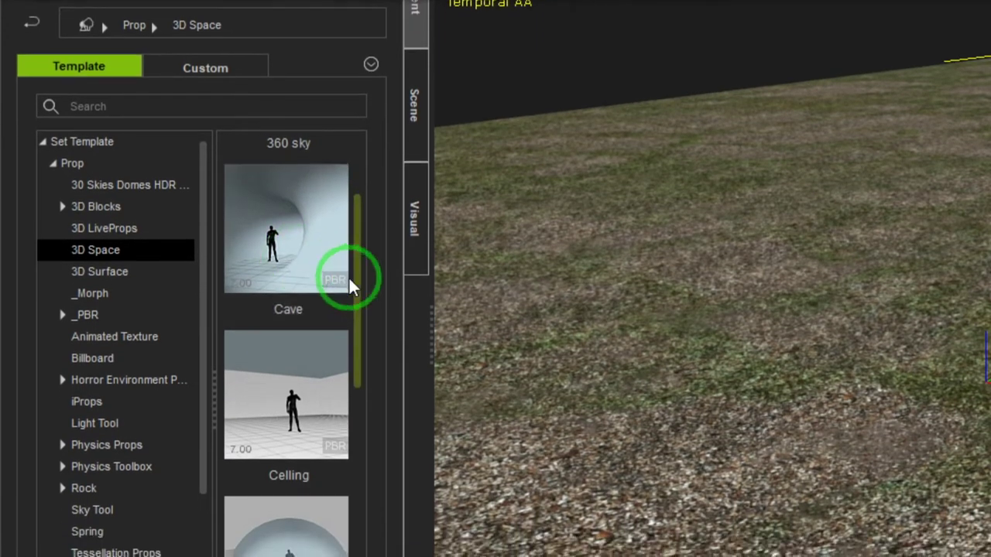
left_click_drag(349, 281, 380, 331)
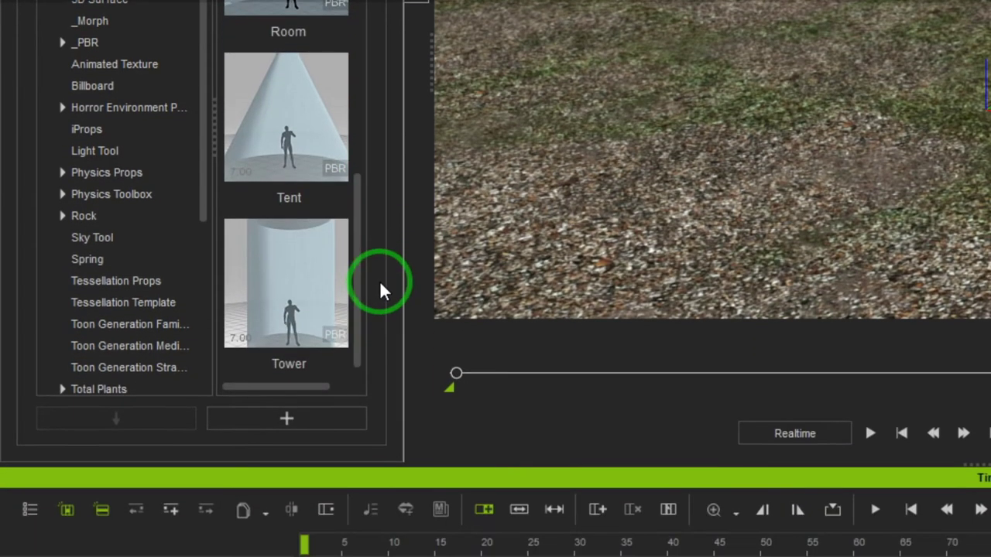
left_click(276, 324)
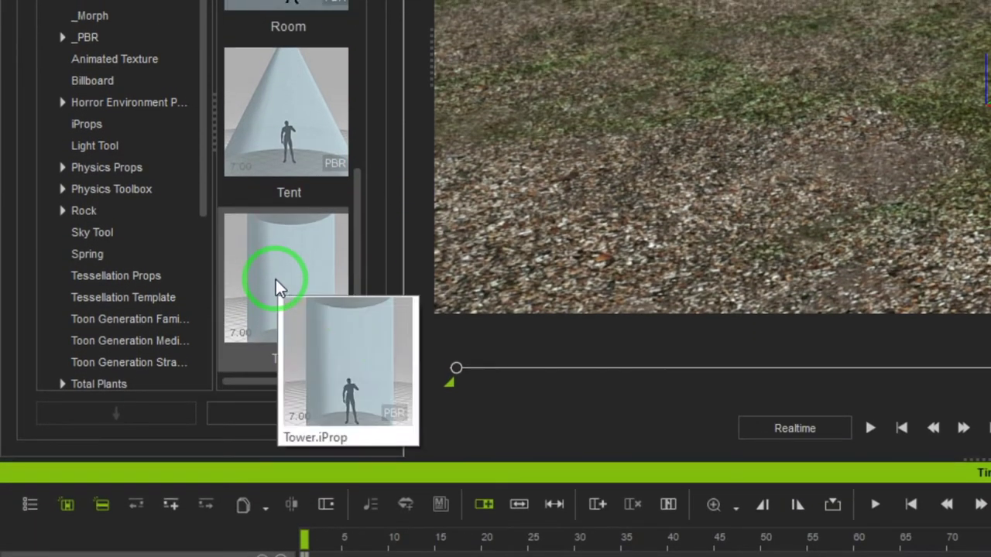
left_click_drag(276, 280, 929, 163)
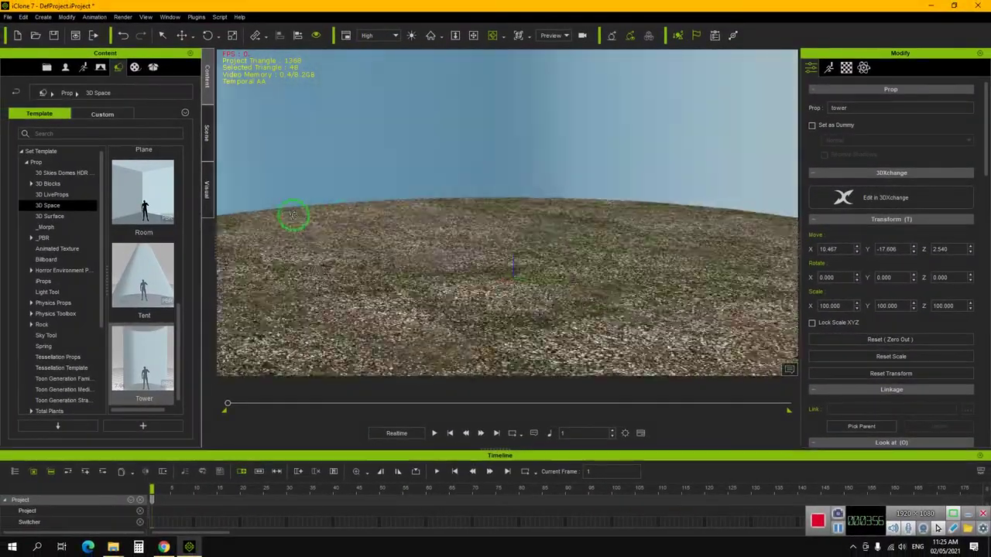
- View the tower and the ground from outside and delete the tower
left_click_drag(292, 215, 442, 218)
right_click_drag(443, 218, 534, 272)
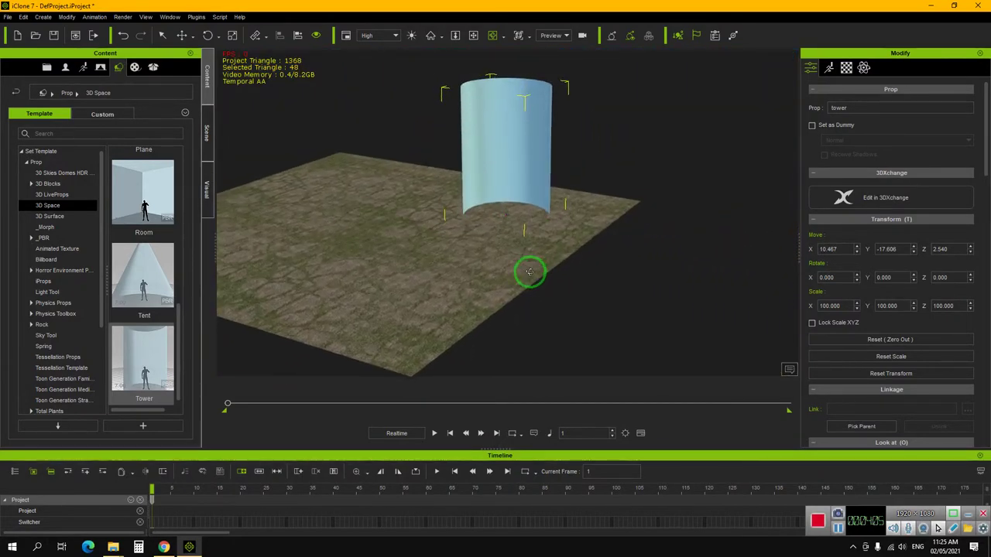
left_click(451, 283)
left_click(531, 182)
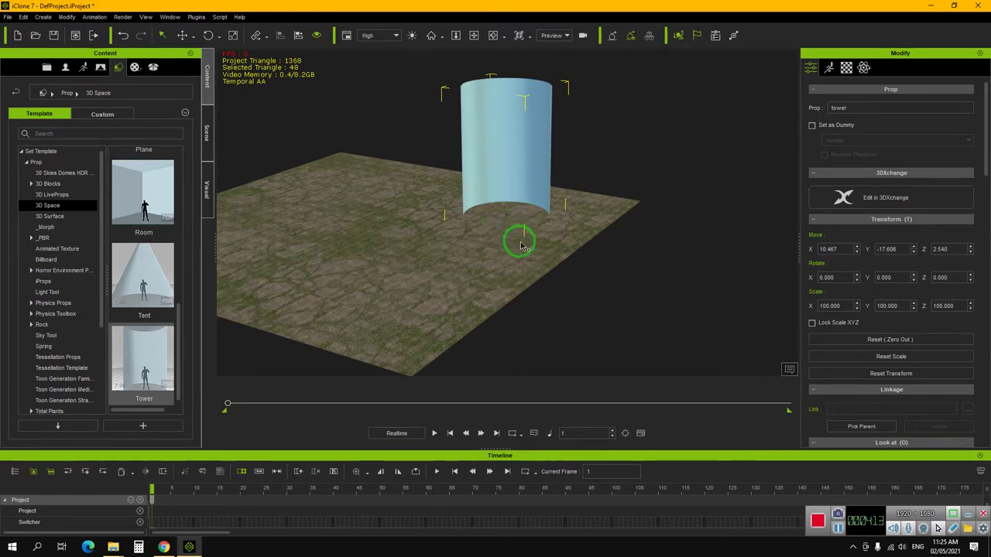
key("Delete")
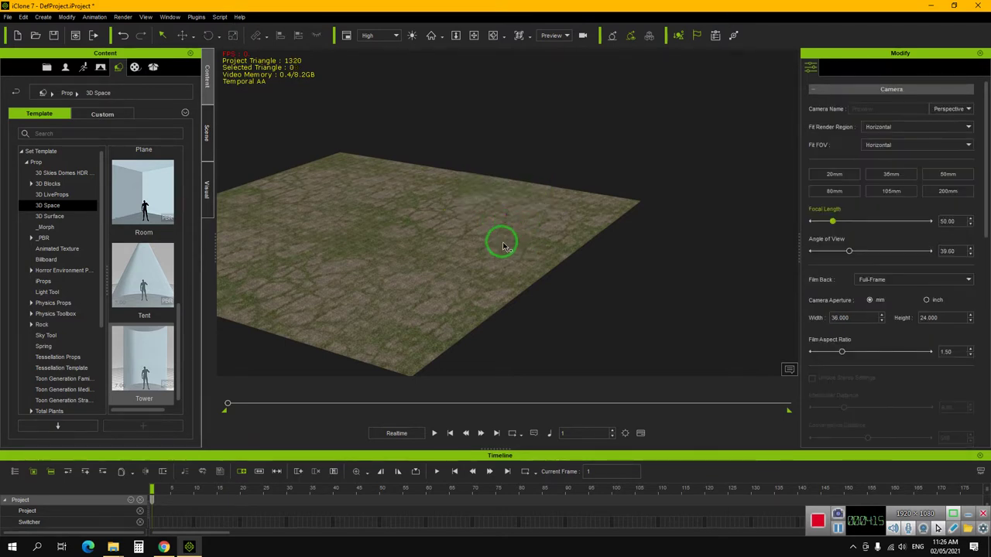
- Delete the Plane terrain from the scene
left_click(206, 133)
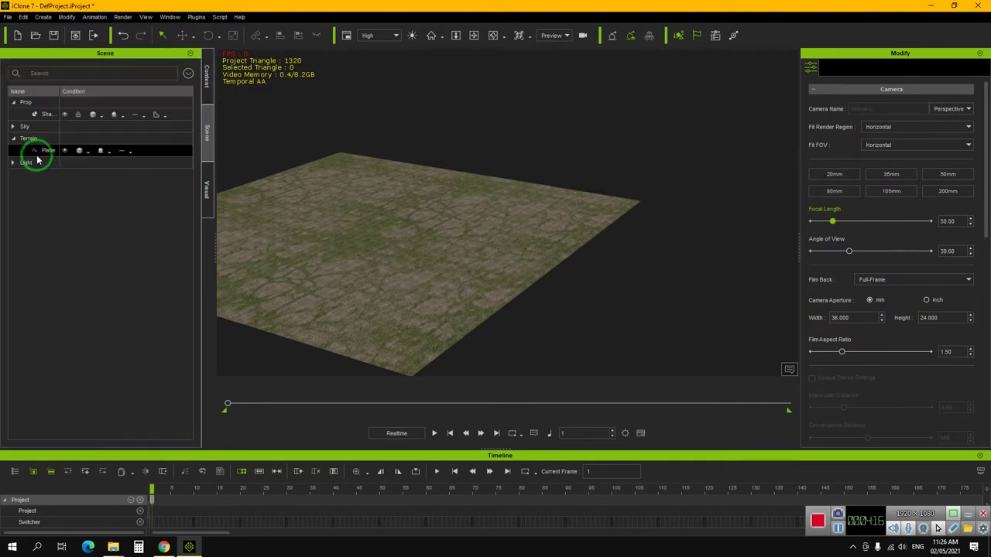
left_click(430, 259)
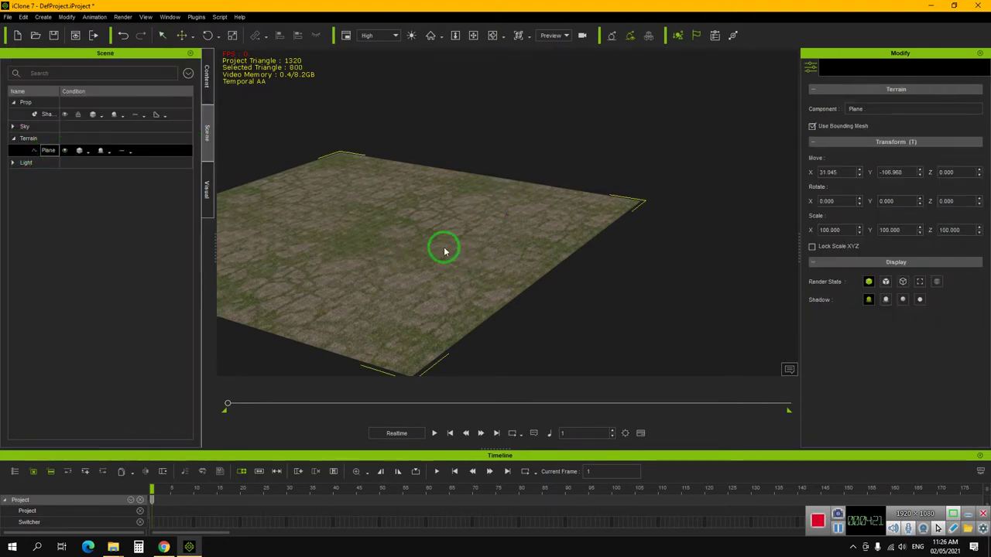
key("Delete")
- Add the custom prop "ground 4 squares" from Prop > Garden > reallusion to the emptied scene
left_click(203, 89)
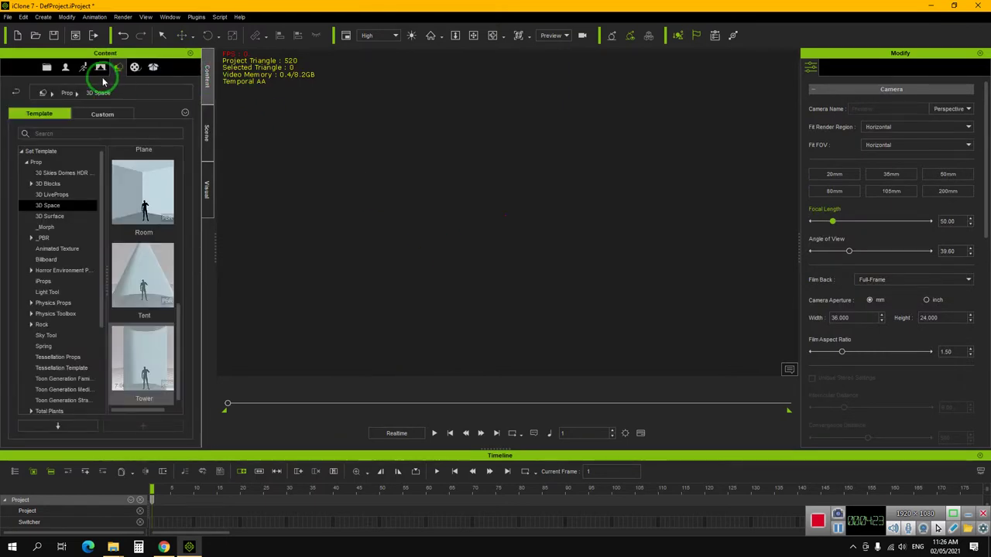
left_click(93, 116)
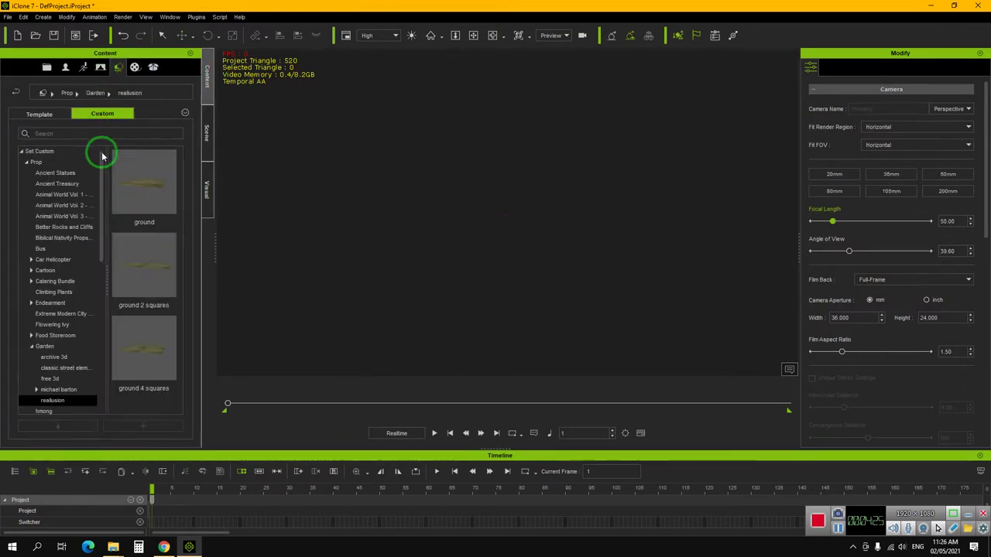
left_click_drag(469, 246, 473, 245)
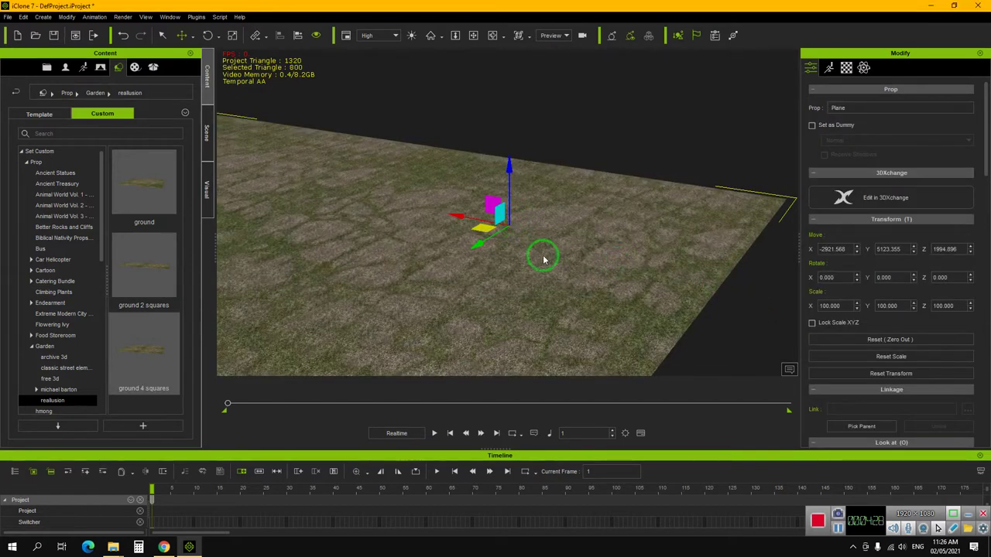
scroll(549, 235, "down", 1)
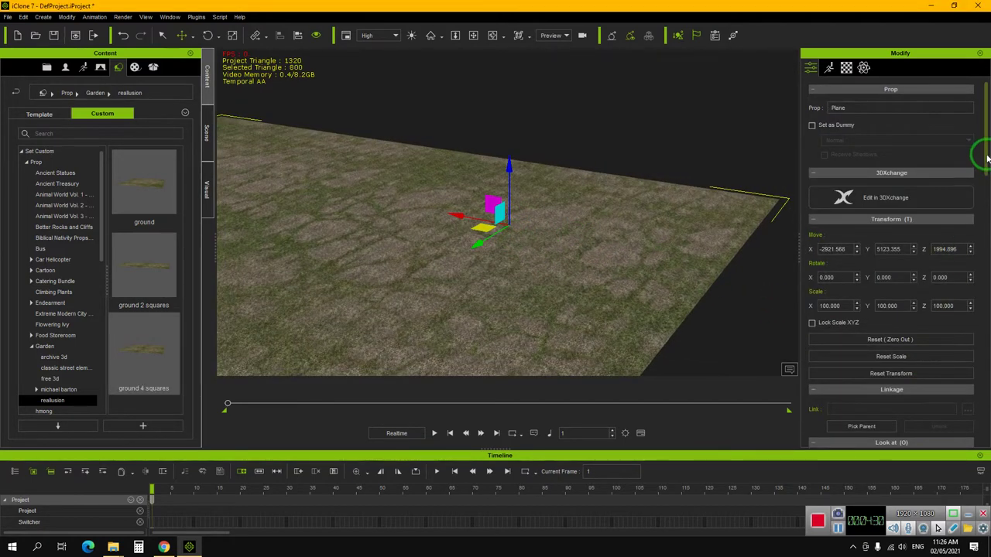
- Show the ground plane's pivot settings and move the plane horizontally to about X -2893, Y 5014
left_click_drag(987, 159, 983, 375)
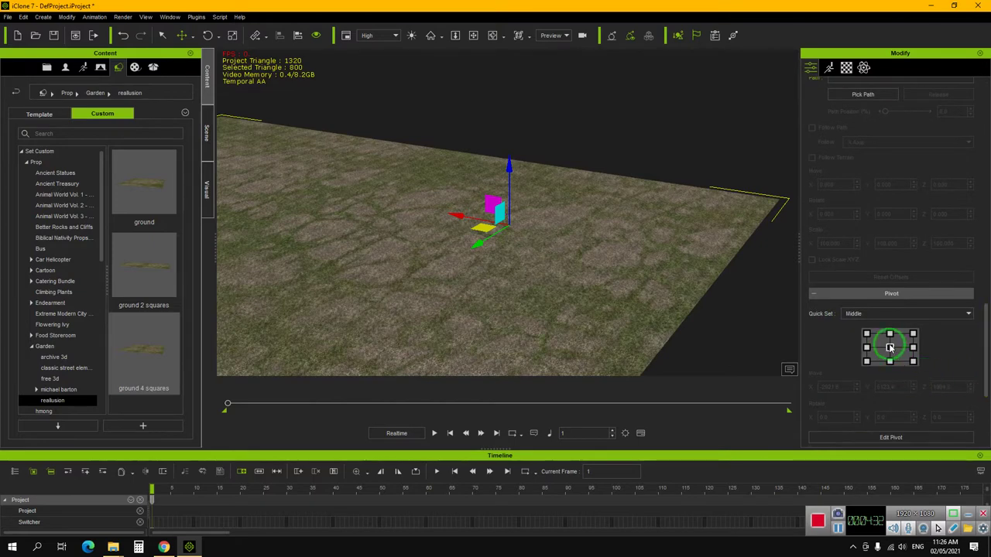
scroll(398, 229, "down", 2)
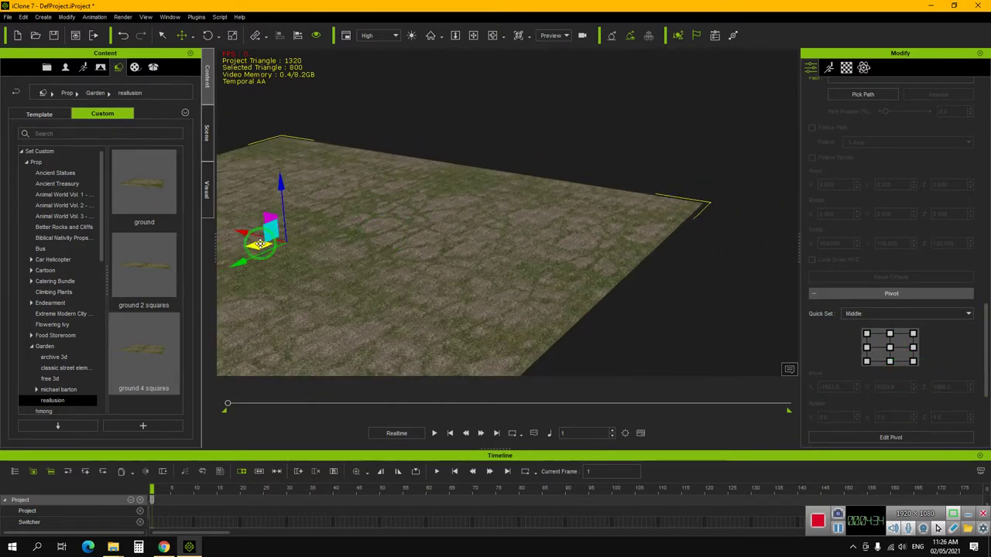
left_click_drag(260, 244, 489, 222)
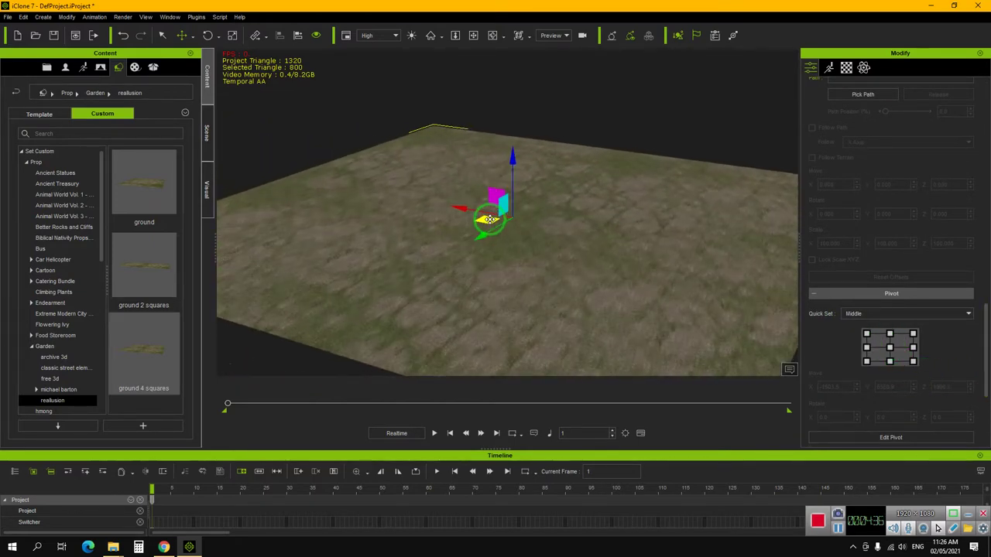
scroll(531, 213, "up", 3)
- Convert the new ground plane to terrain and view it more closely
right_click(556, 258)
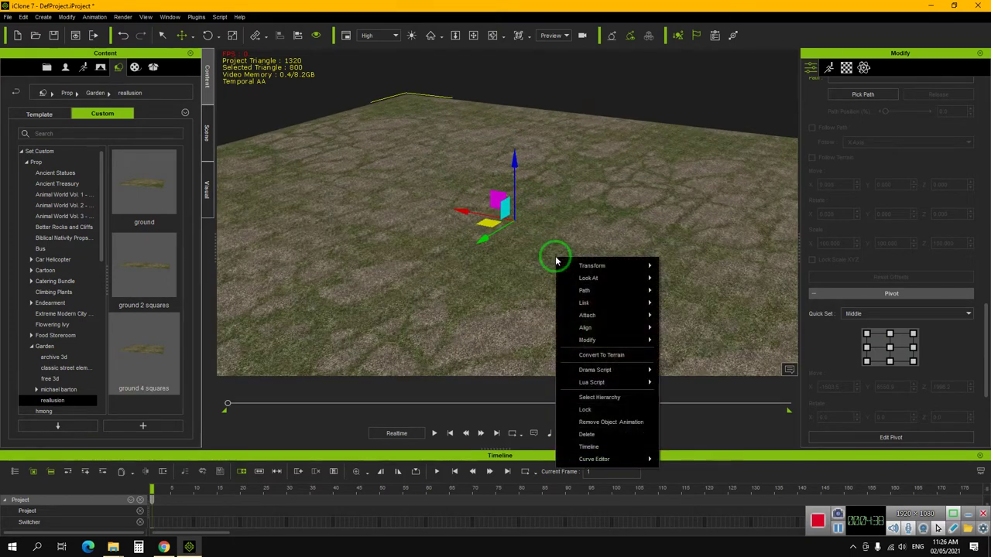
left_click(612, 354)
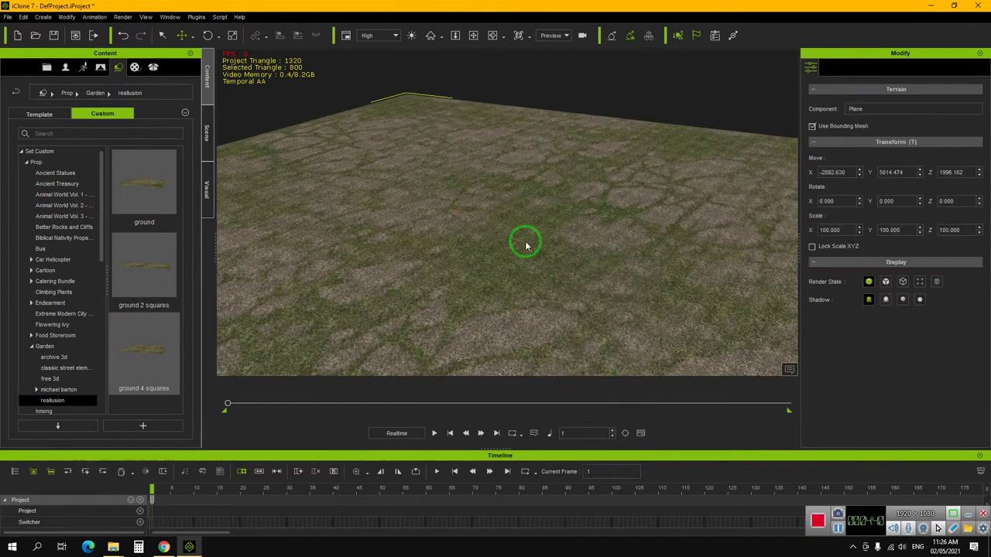
scroll(505, 227, "up", 2)
scroll(400, 240, "up", 2)
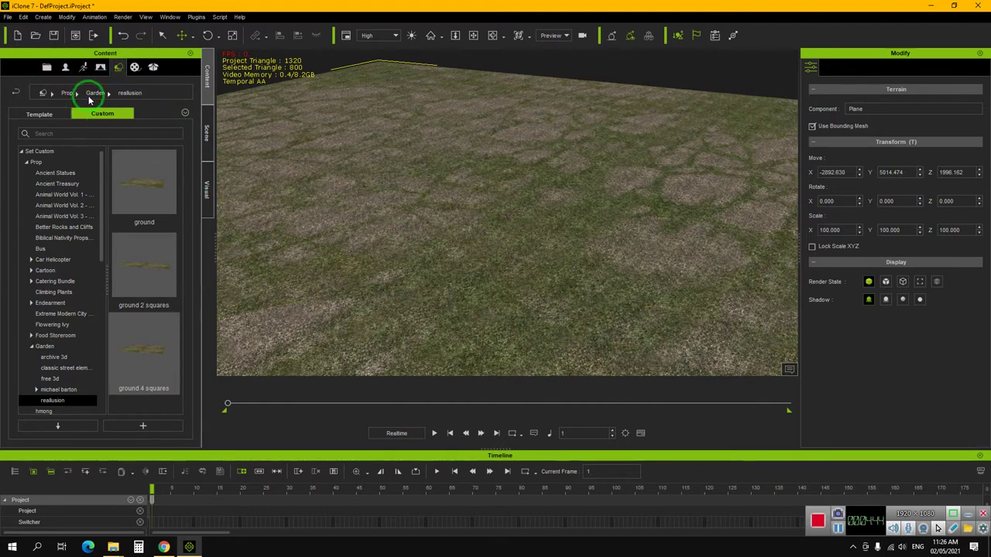
- Add the template Tower prop from Prop > 3D Space and move it across the ground to about X -2493, Y 4417
left_click(52, 114)
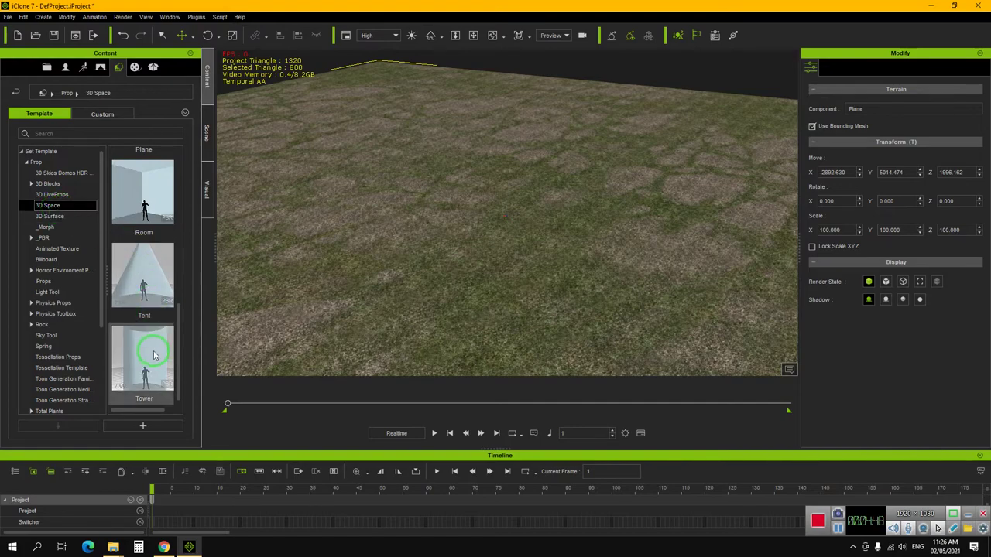
left_click_drag(346, 299, 502, 231)
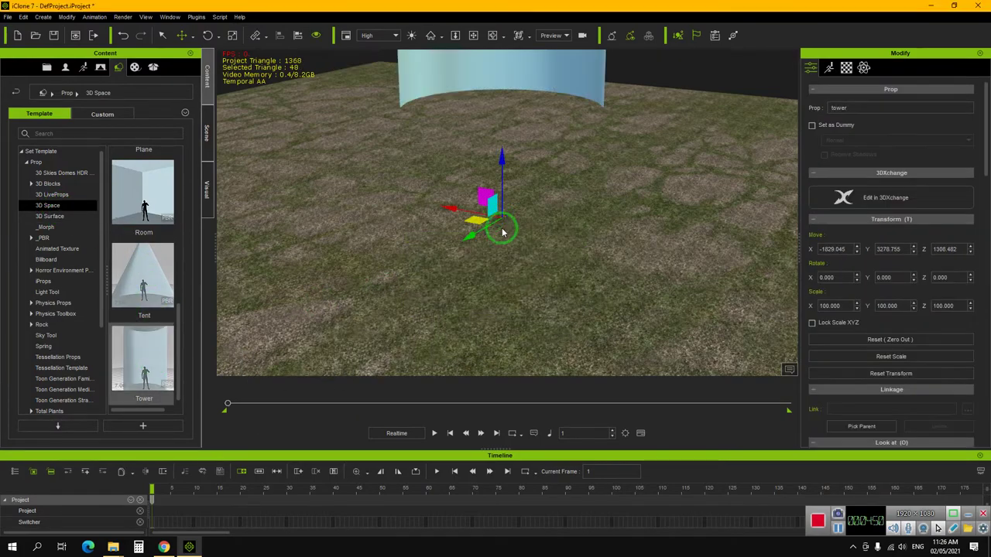
scroll(525, 223, "down", 4)
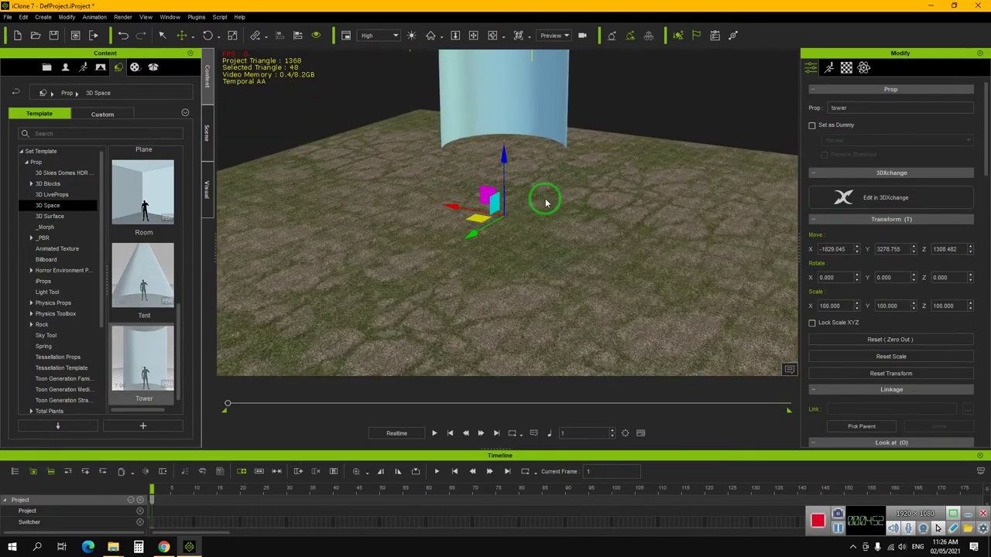
right_click_drag(560, 210, 530, 195)
left_click_drag(480, 213, 368, 272)
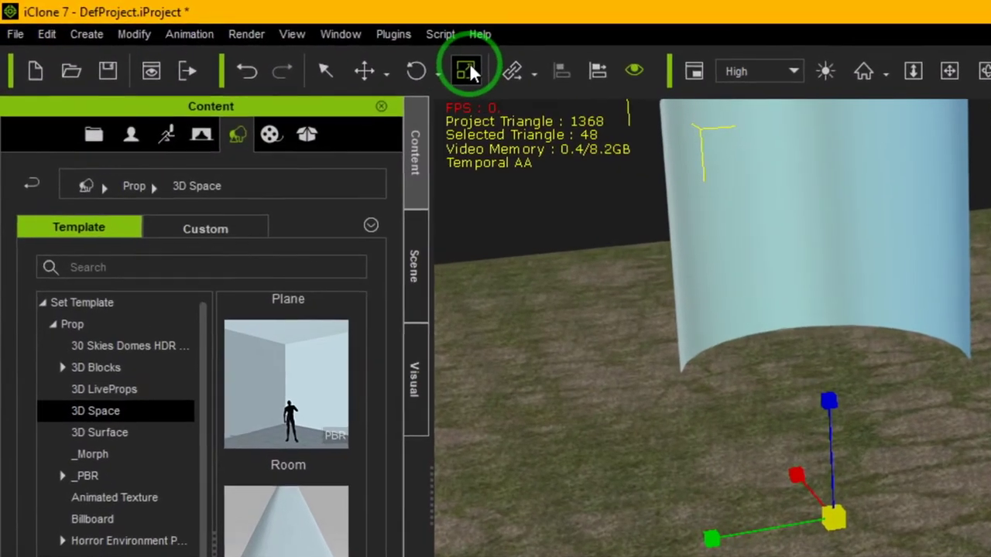
- Scale the tower to about 345 in X and Y and 146 in Z so it encloses more of the ground
left_click(436, 245)
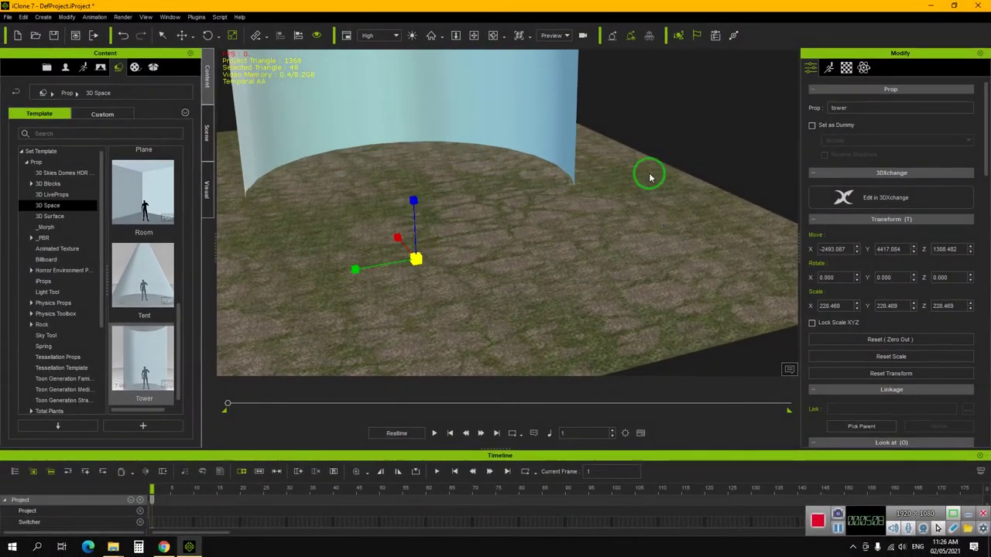
left_click_drag(650, 176, 800, 144)
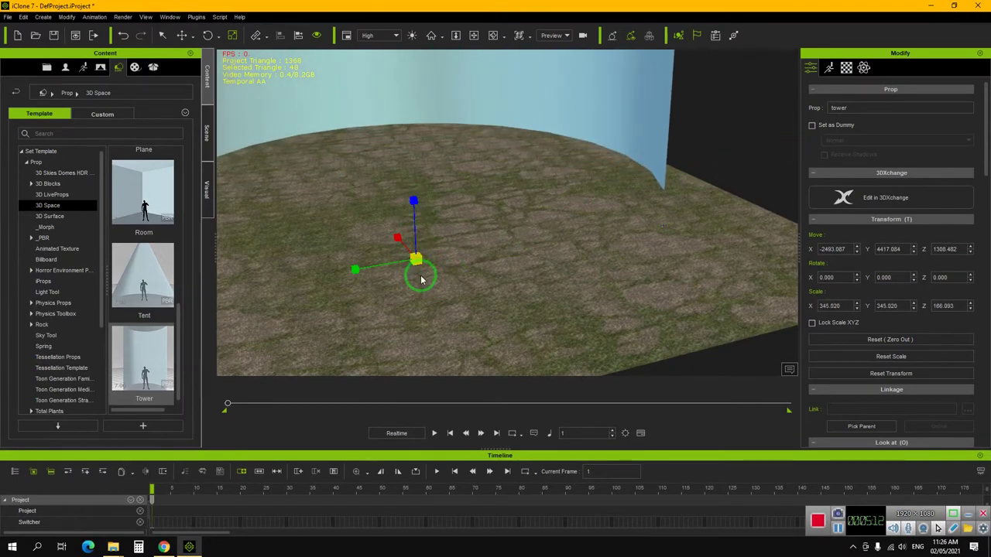
scroll(426, 235, "down", 5)
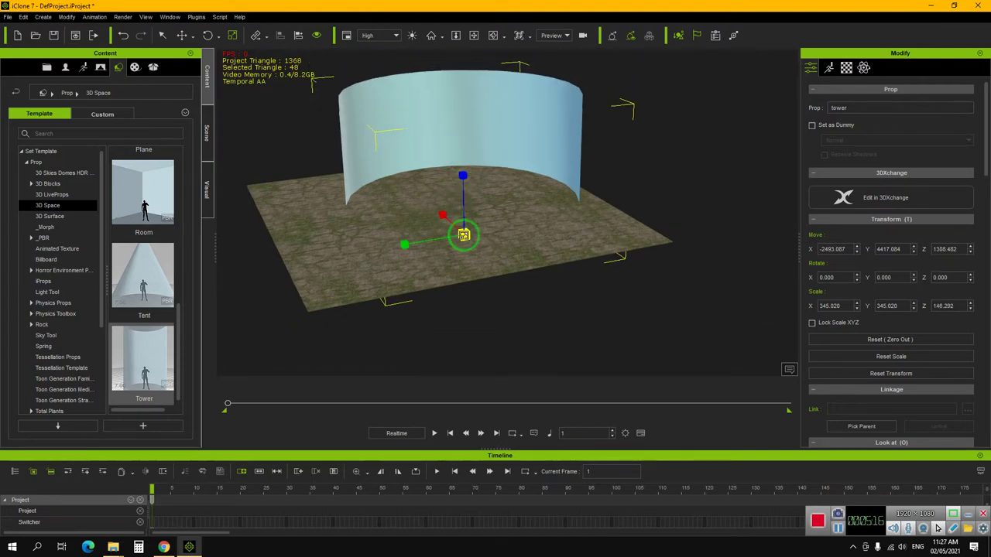
scroll(478, 199, "up", 5)
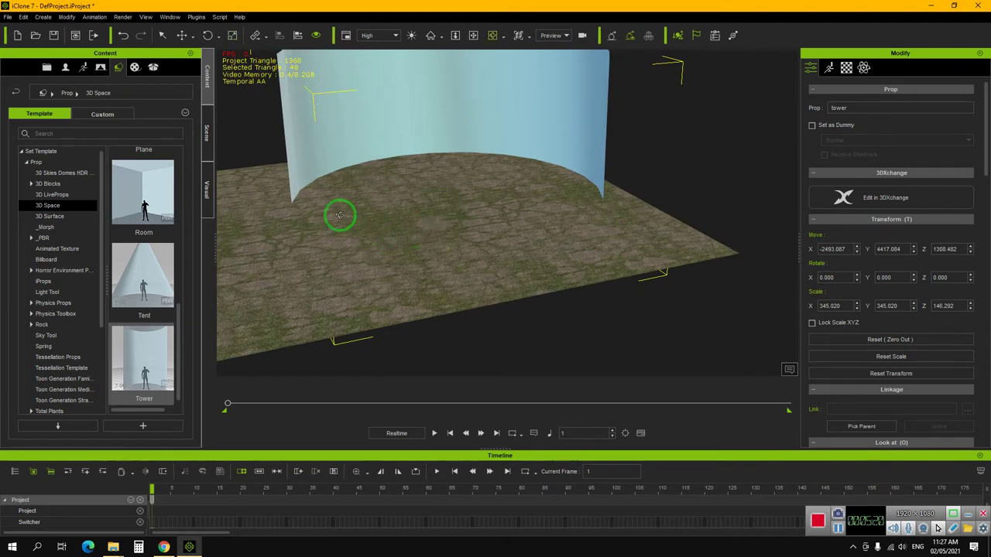
- Check how the tower wall meets the ground, and reset the tower's scale, accepting the removal of its animation
right_click_drag(339, 215, 554, 151)
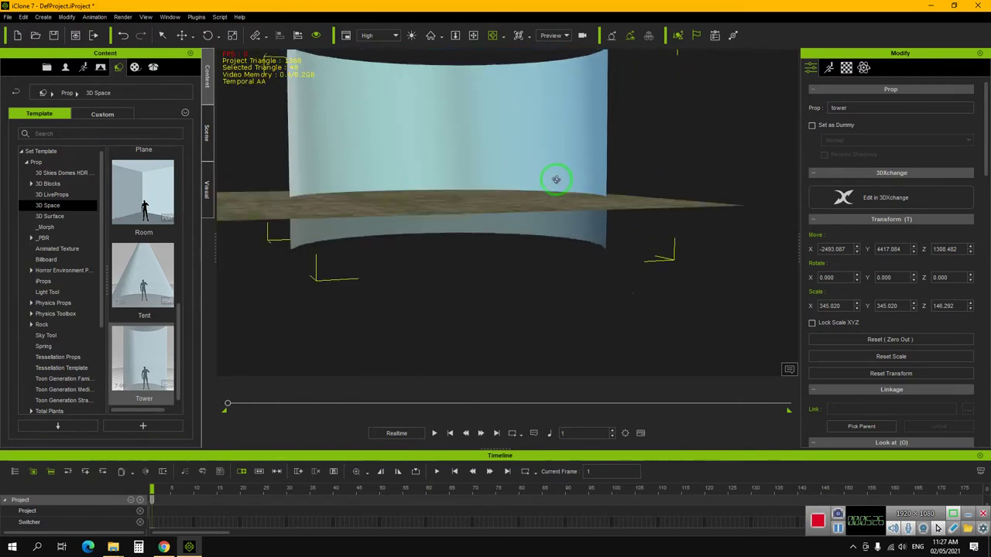
right_click_drag(568, 214, 524, 223)
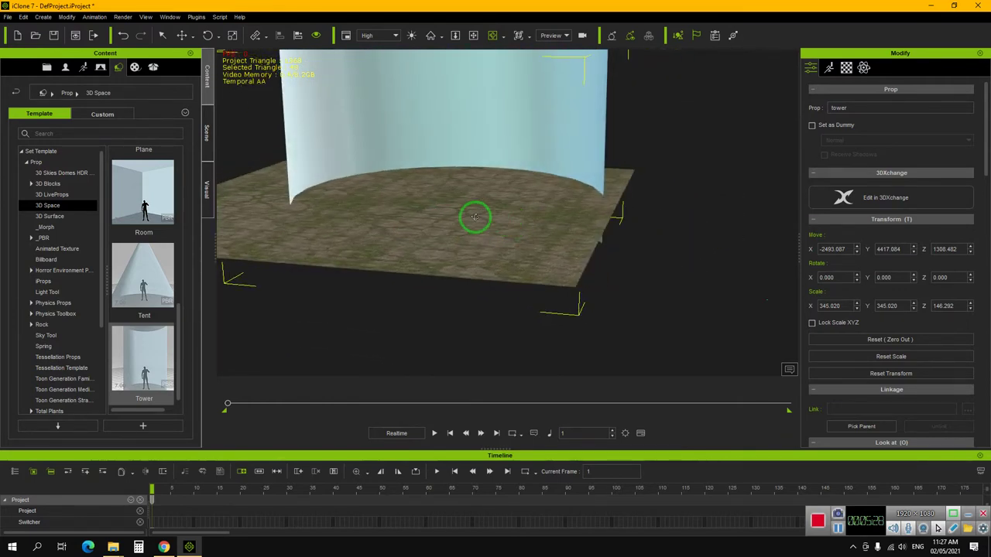
scroll(475, 216, "down", 5)
right_click_drag(459, 208, 456, 205)
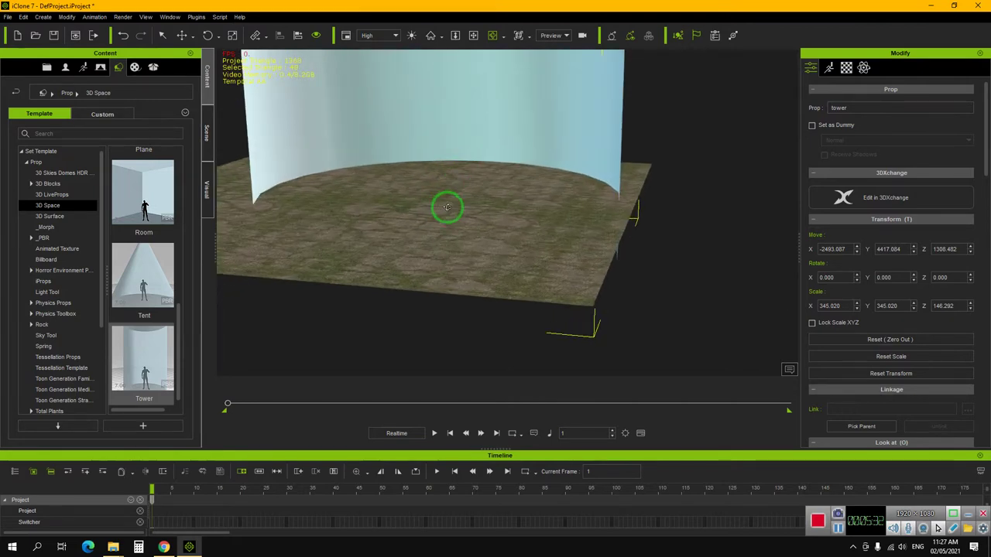
middle_click_drag(460, 213, 540, 293)
scroll(535, 260, "up", 4)
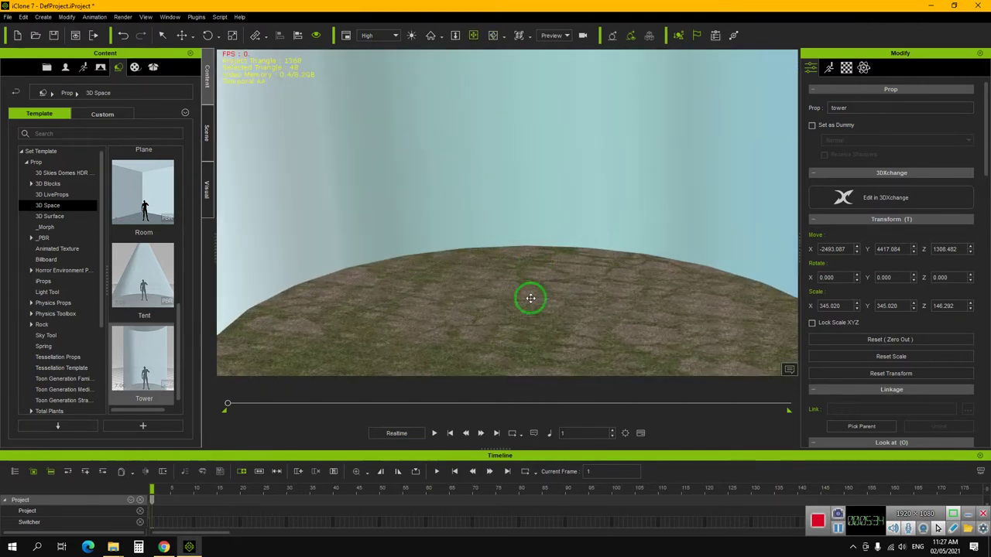
right_click_drag(530, 299, 522, 279)
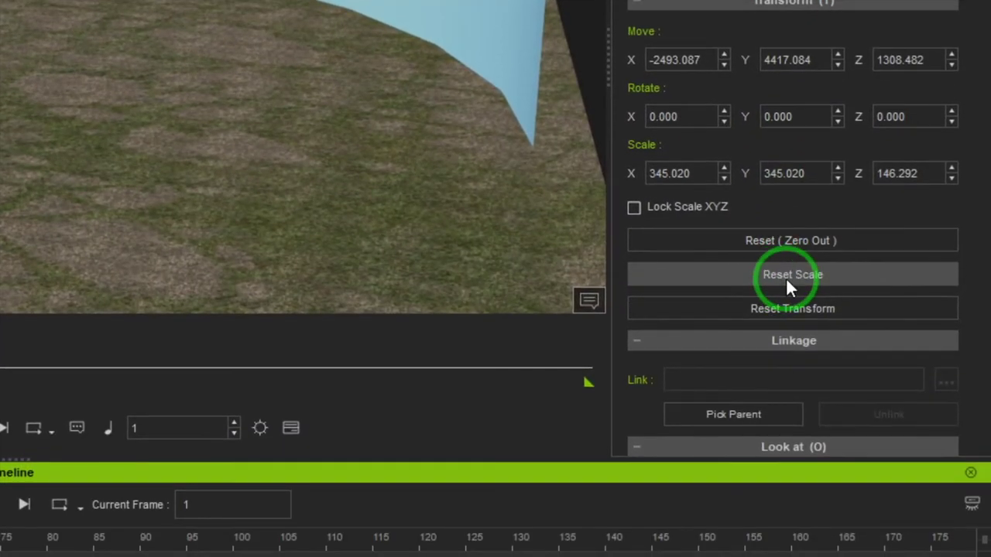
left_click(786, 290)
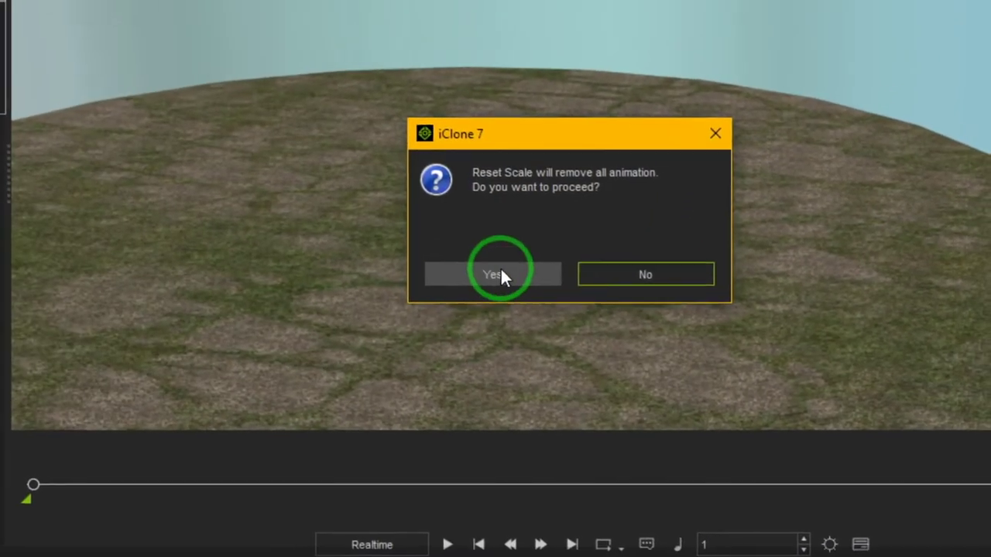
left_click(387, 217)
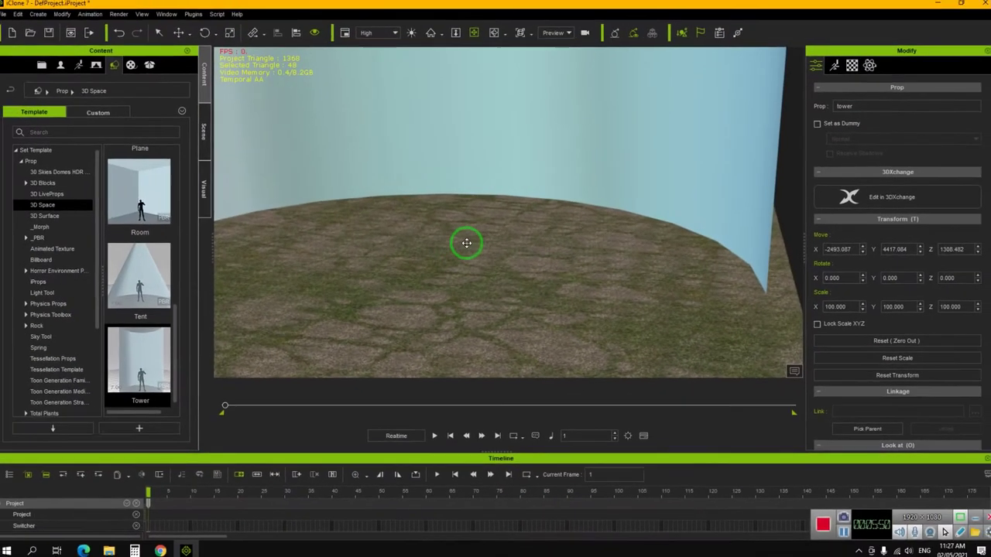
left_click_drag(467, 243, 583, 300)
mouse_move(549, 274)
right_mouse_down()
mouse_move(560, 274)
mouse_move(542, 298)
right_mouse_up()
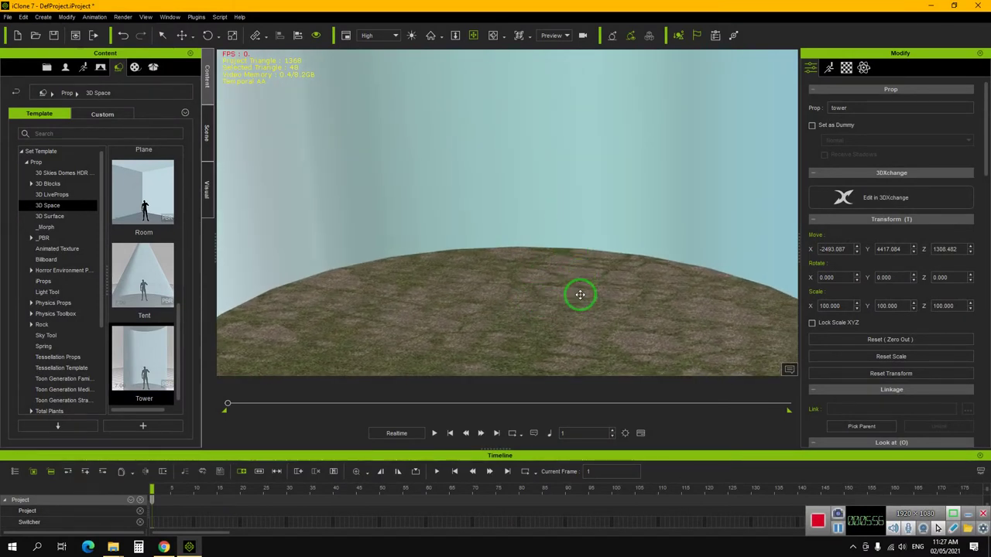
right_click_drag(585, 297, 585, 270)
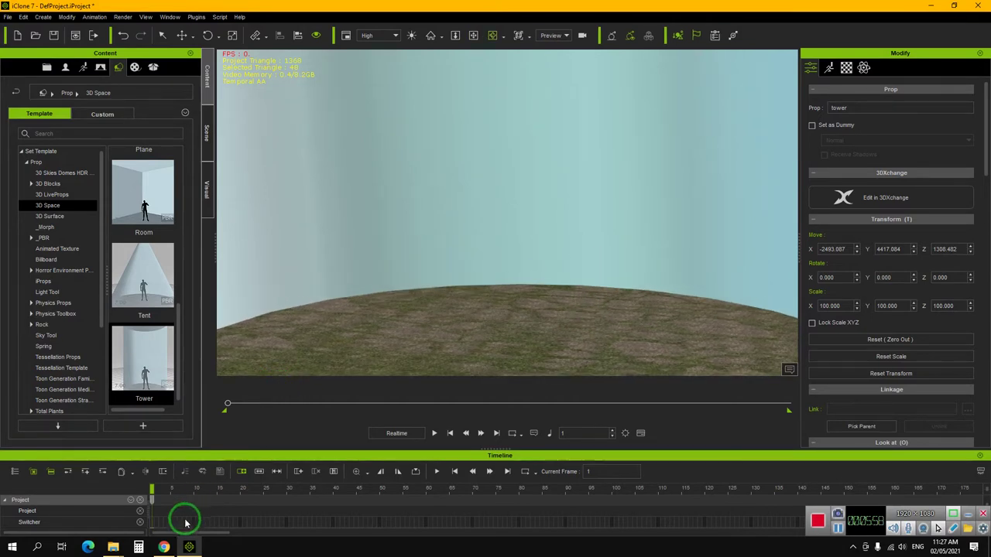
- Switch to Chrome and open the first tree backdrop from the CC0 Textures results for "backdrop"
left_click(164, 547)
left_click(287, 10)
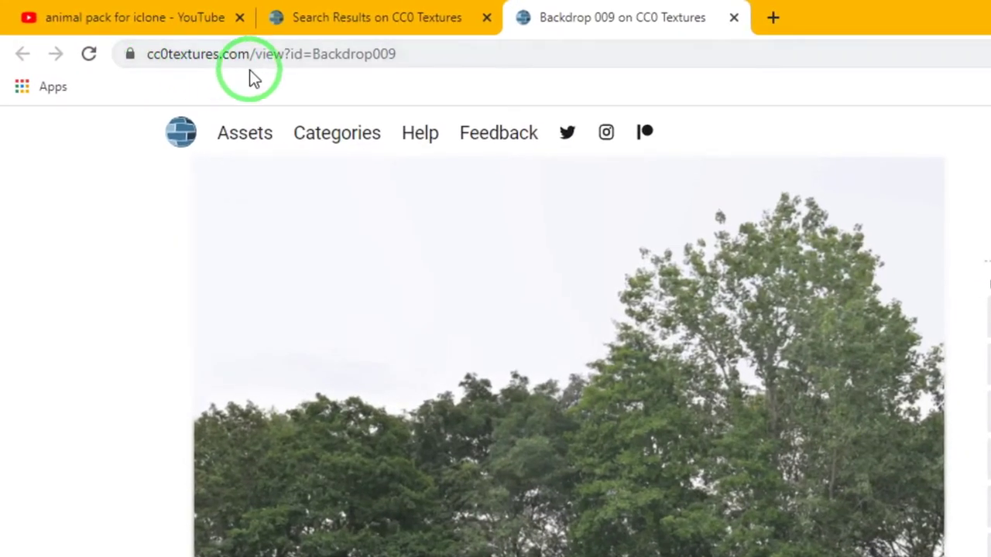
left_click(342, 33)
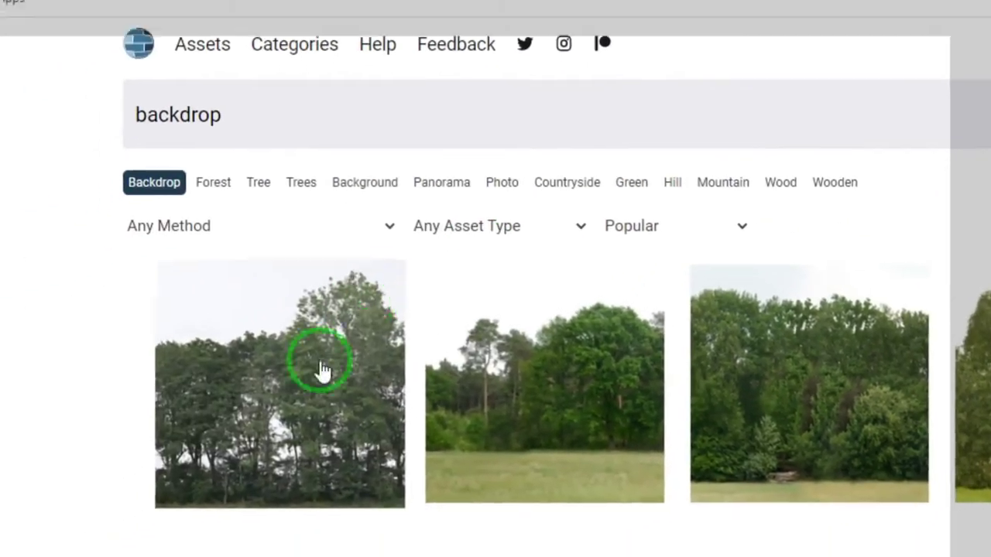
left_click(321, 370)
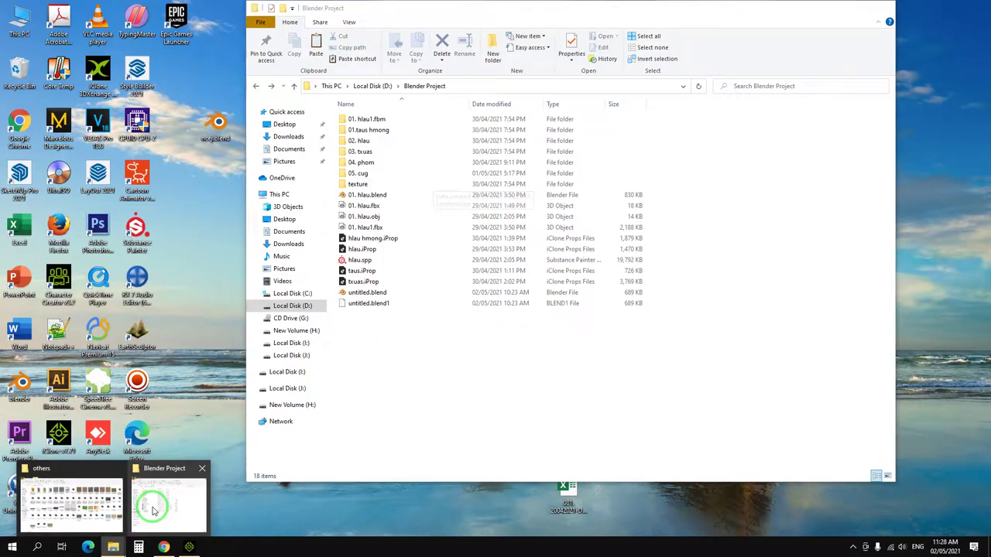
- In File Explorer's "others" texture folder, view Backdrop009_2K_Color.jpg and Backdrop009_2K_Opacity.jpg, closing each image after viewing
left_click(107, 504)
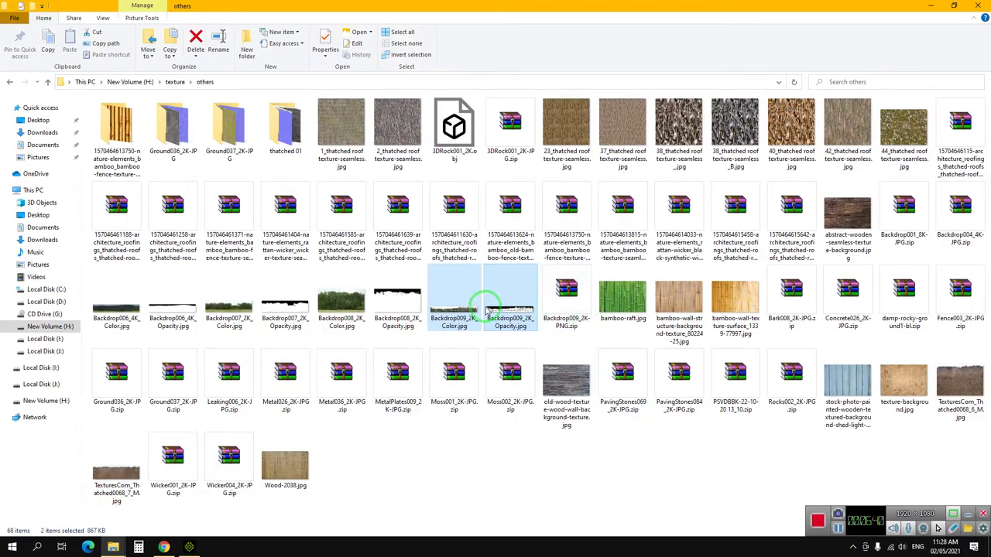
double_click(453, 298)
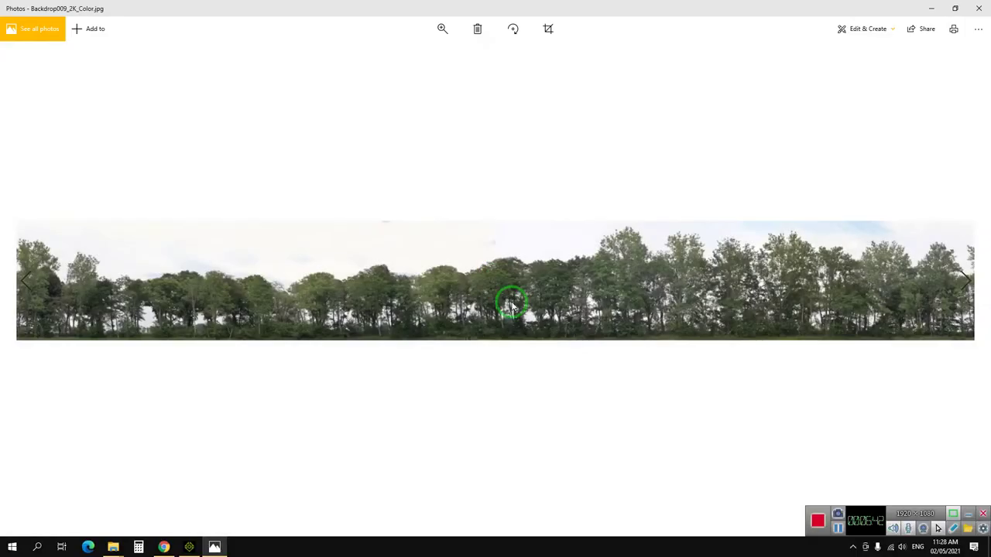
double_click(454, 300)
left_click_drag(501, 319, 179, 347)
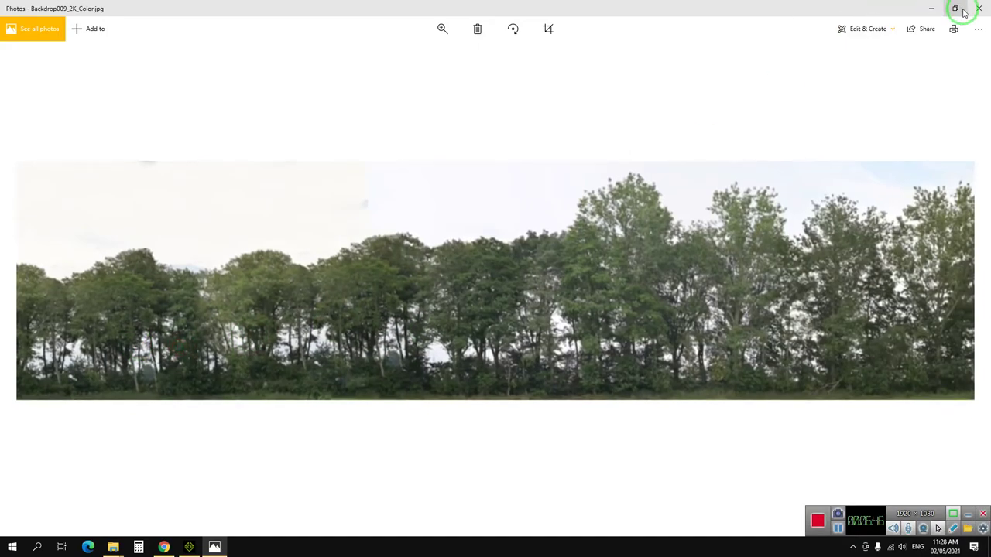
left_click(977, 9)
double_click(507, 308)
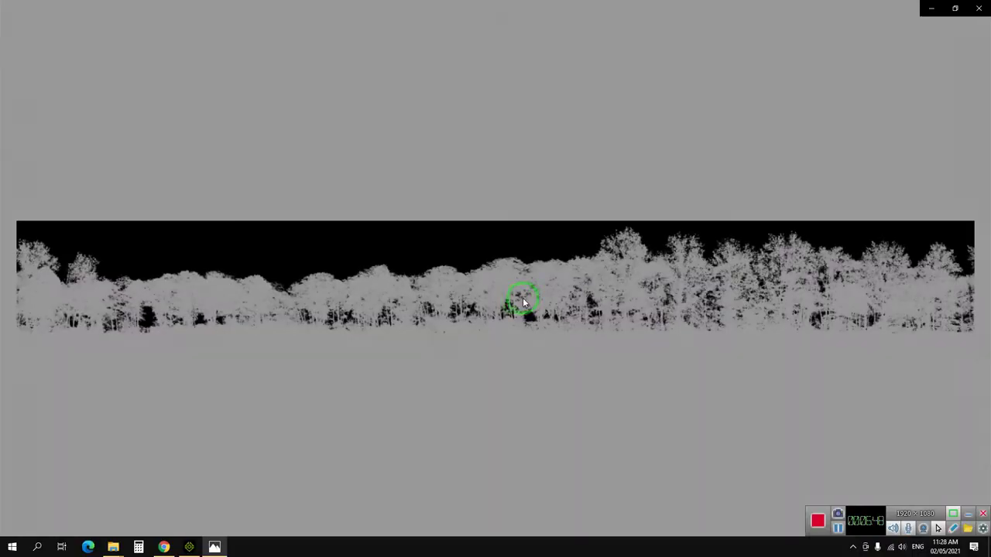
double_click(561, 287)
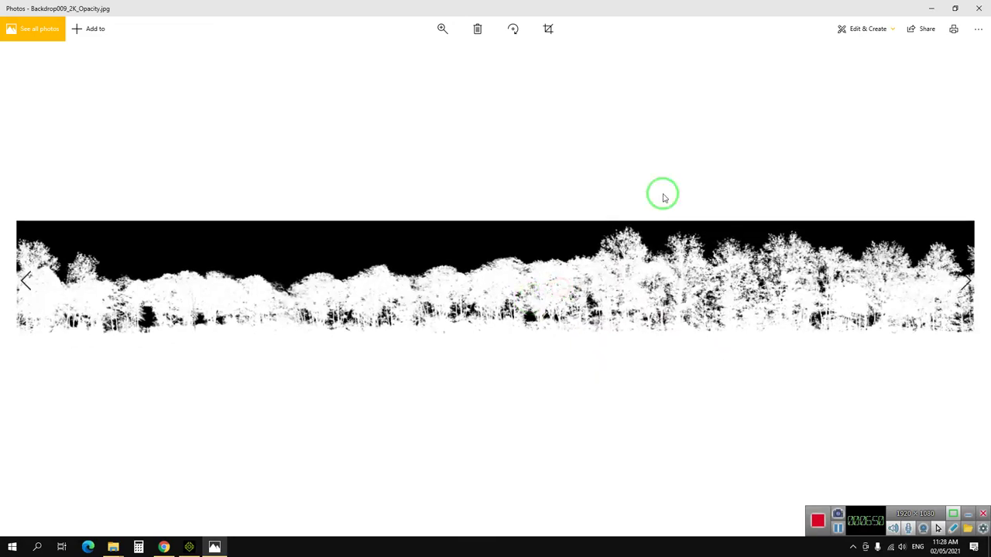
left_click(979, 8)
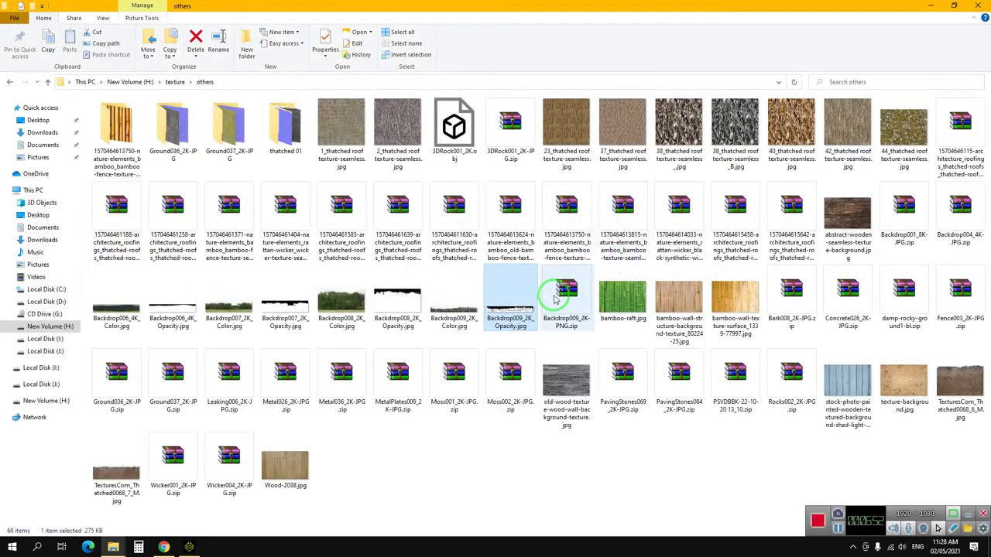
- Switch back to iClone and load Backdrop007_2K_Color.jpg as the Base Color texture of the tower's material
left_click(189, 547)
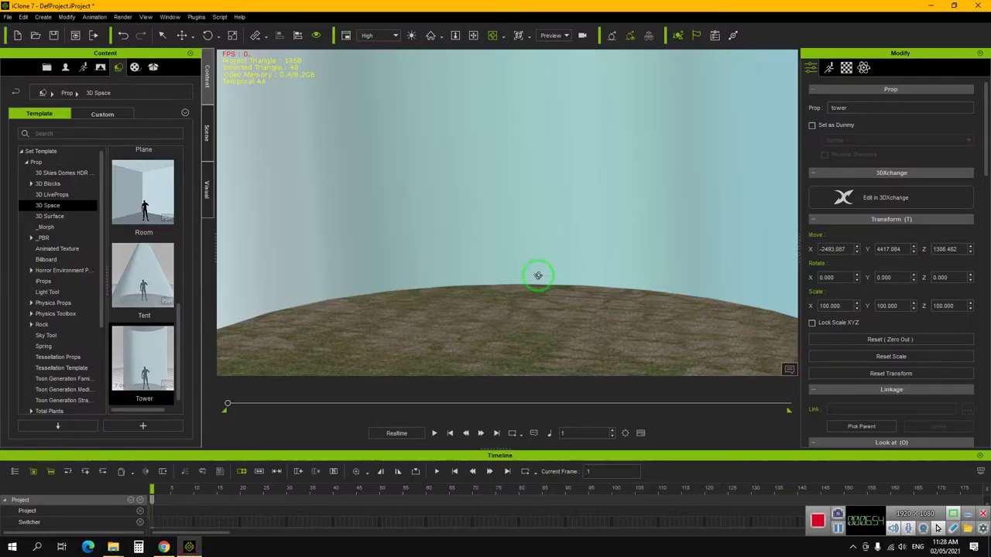
scroll(558, 244, "down", 5)
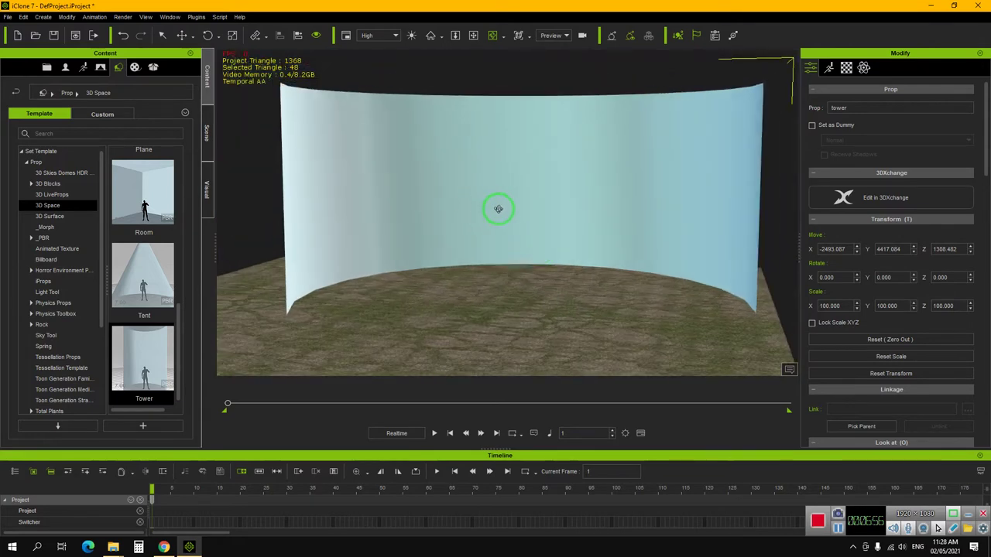
scroll(531, 192, "up", 4)
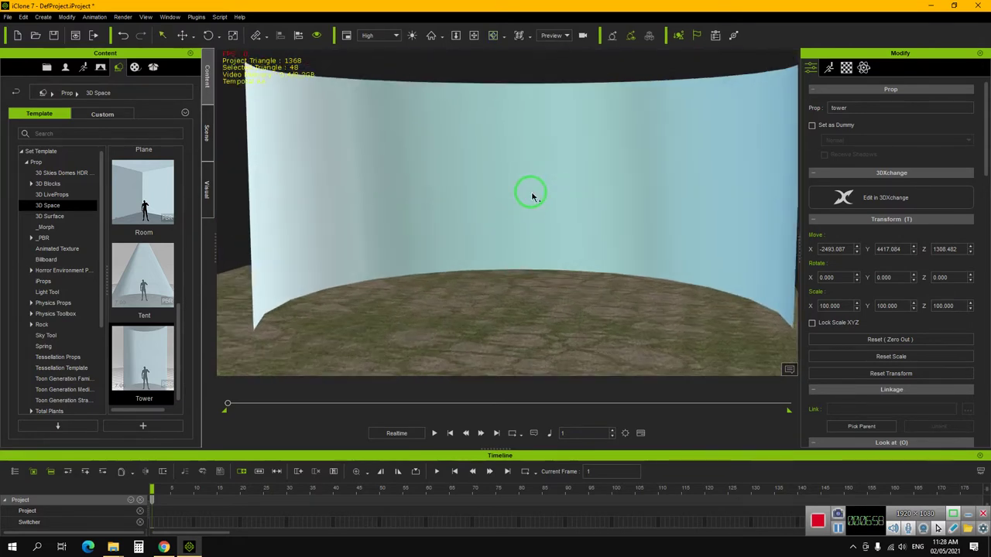
left_click(208, 136)
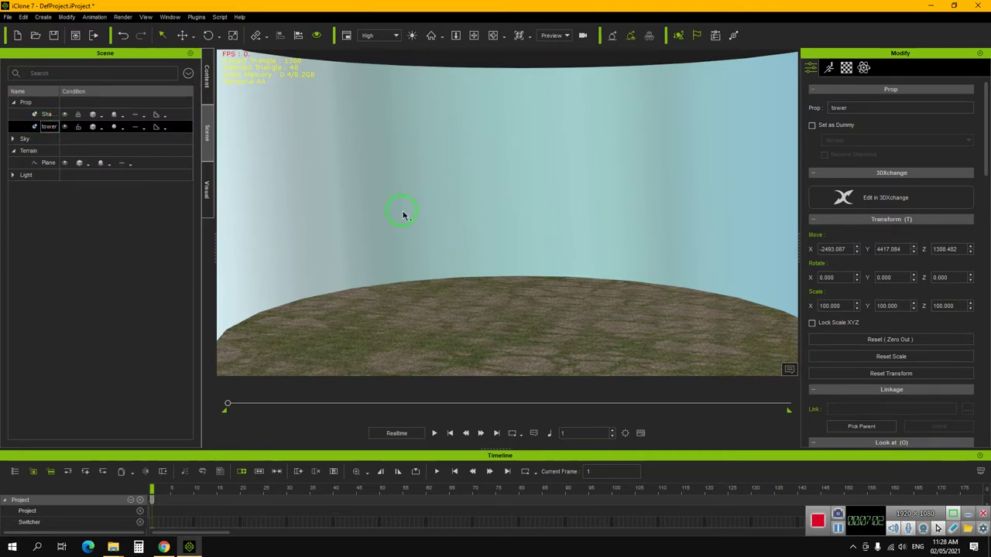
left_click(846, 68)
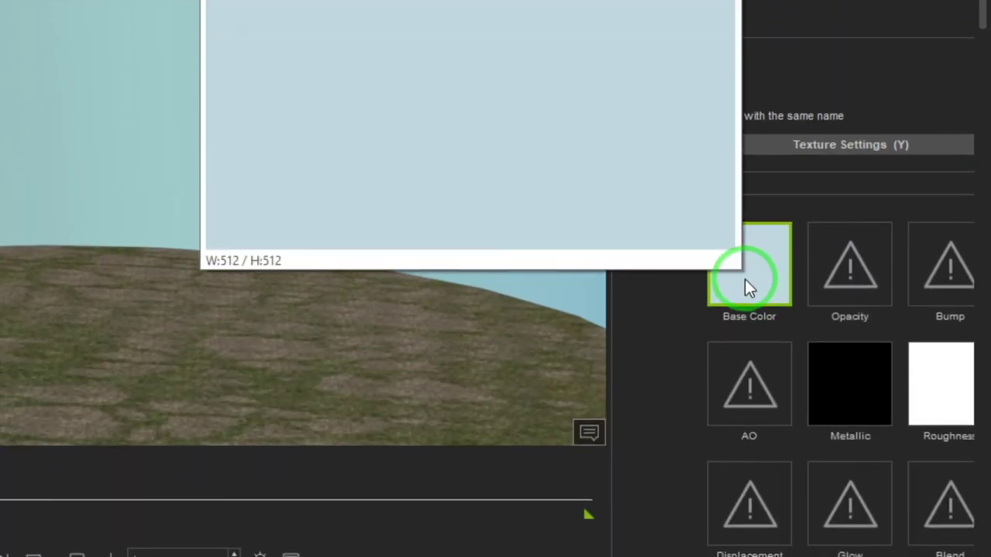
double_click(744, 279)
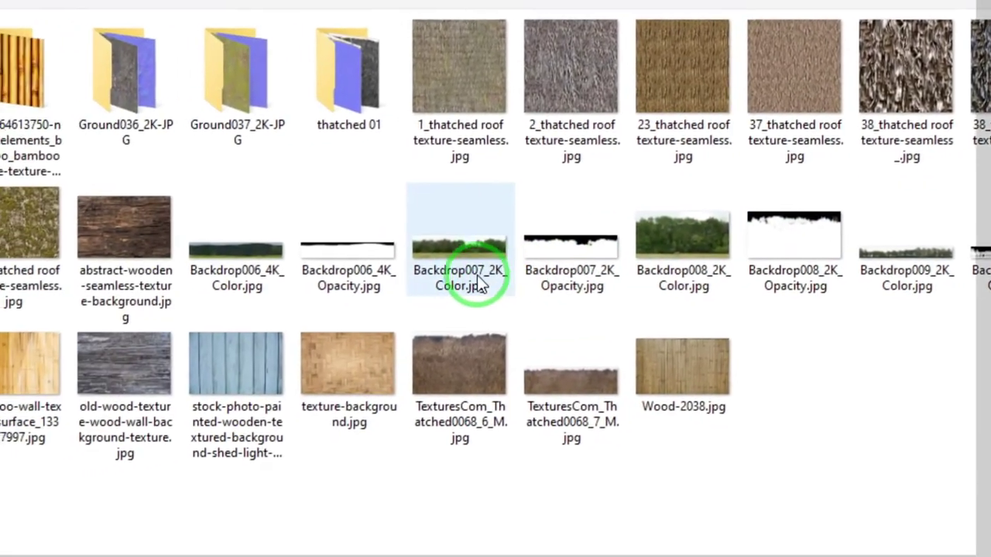
left_click(480, 285)
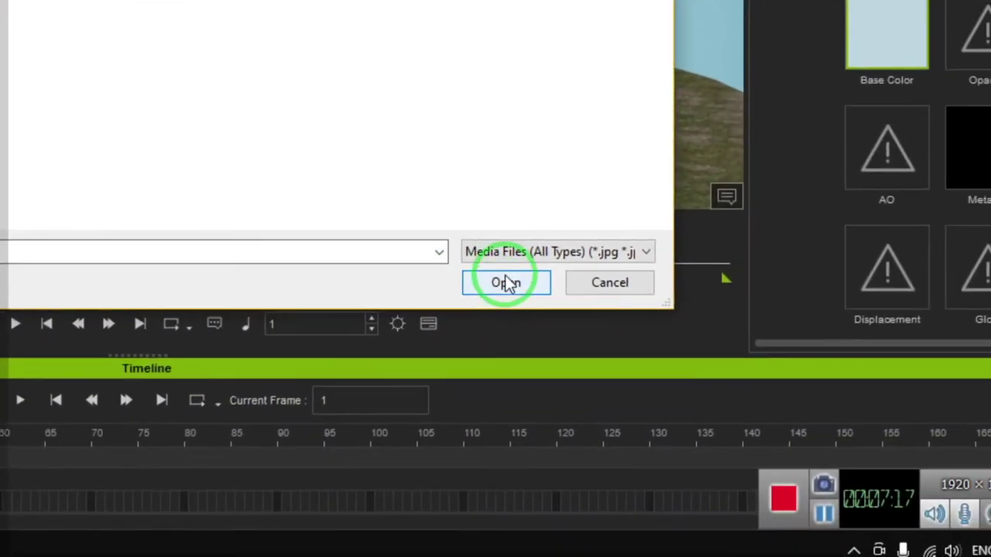
left_click(581, 325)
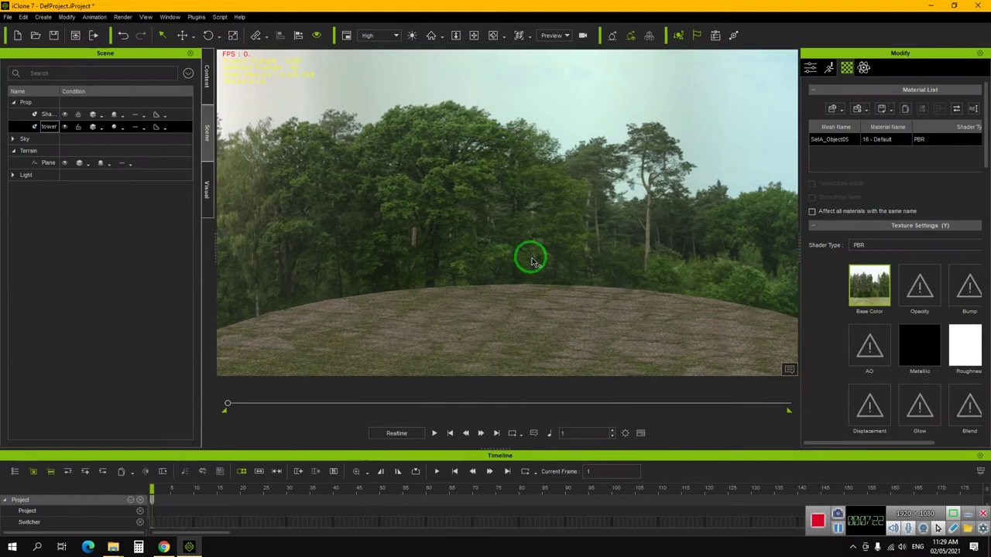
- Raise the tower slightly so the grassy lower strip of its backdrop image sits above the ground
scroll(531, 262, "up", 3)
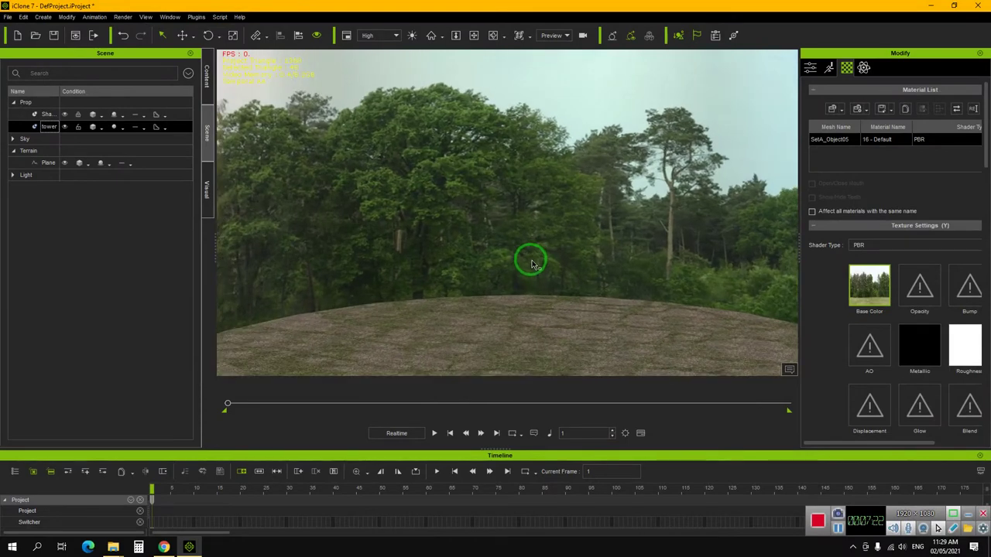
scroll(532, 264, "down", 1)
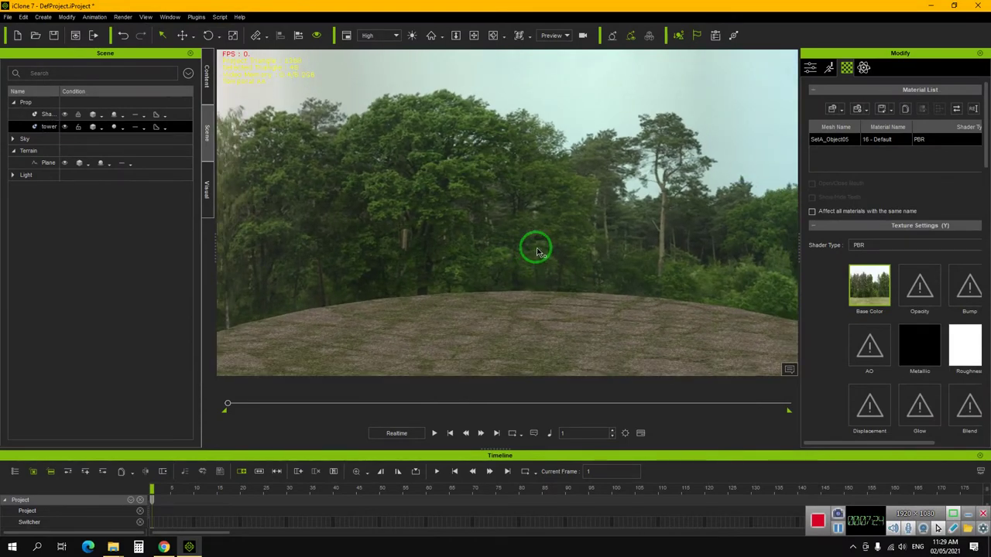
scroll(537, 251, "down", 5)
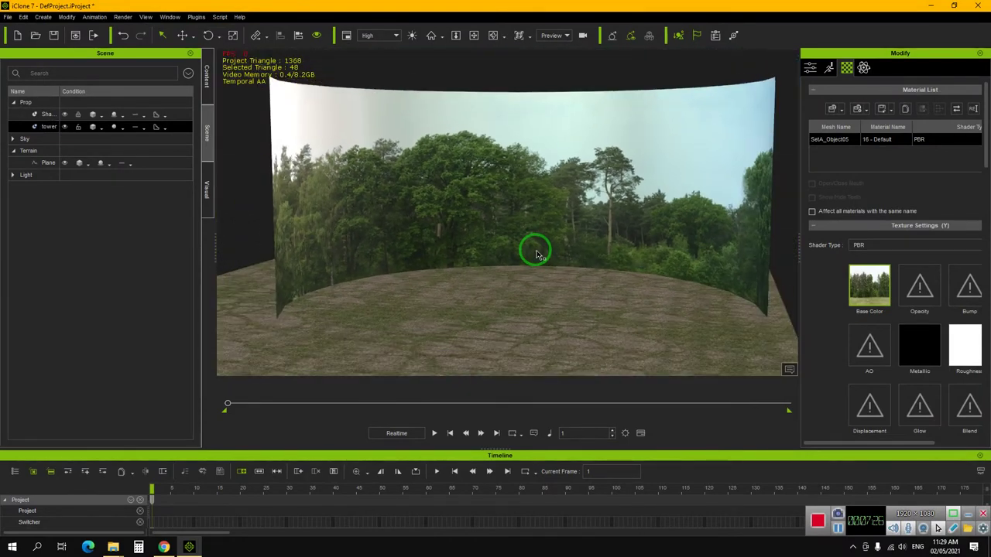
left_click_drag(519, 319, 518, 301)
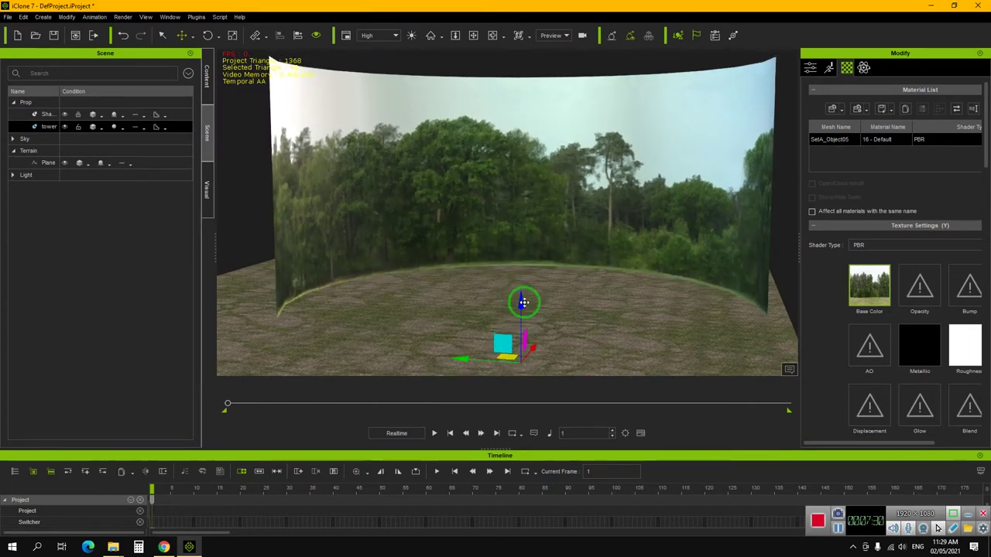
scroll(542, 304, "up", 4)
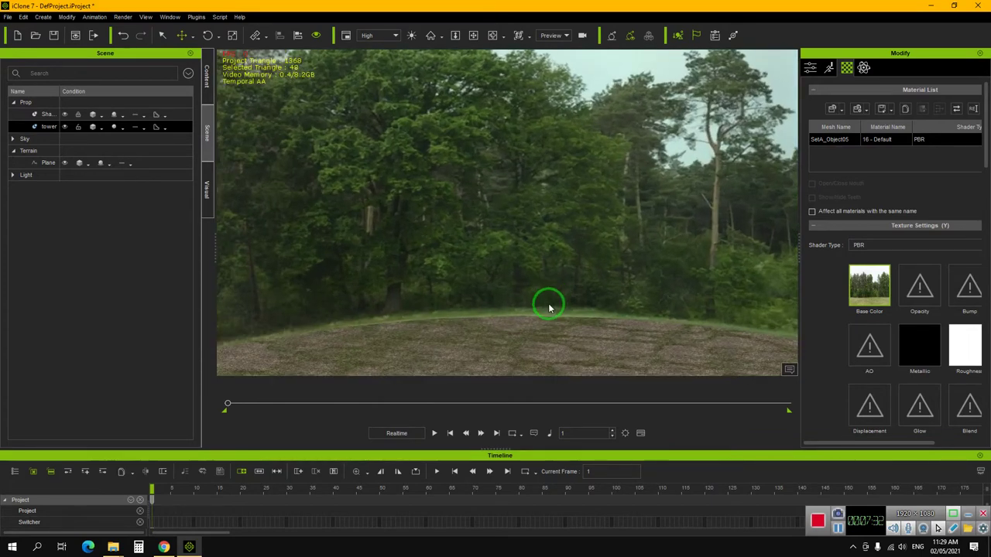
- Stretch the tower vertically so more of the backdrop's grassy strip shows above the ground
scroll(549, 309, "down", 1)
right_click_drag(541, 319, 541, 350)
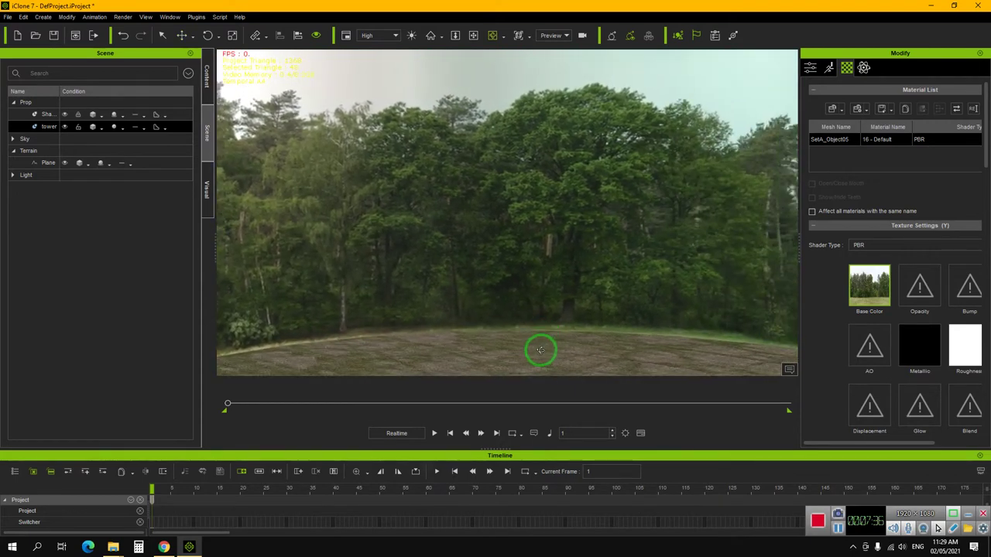
middle_click_drag(542, 357, 551, 290)
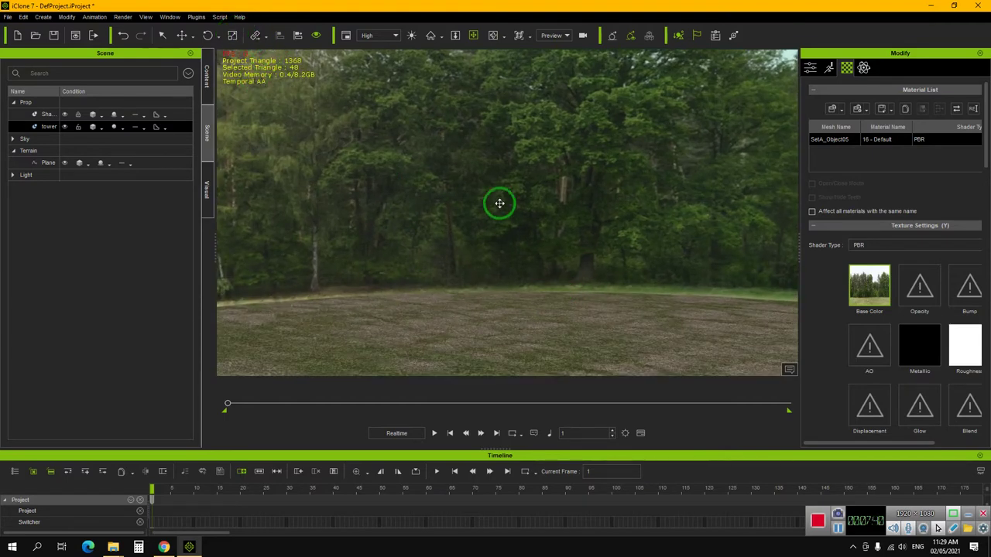
middle_click_drag(565, 238, 561, 277)
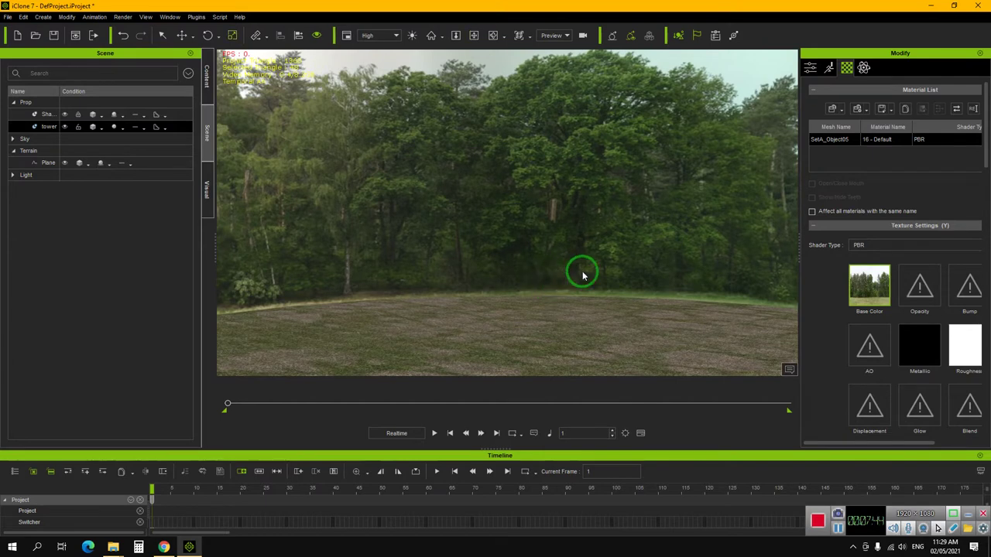
scroll(600, 242, "down", 5)
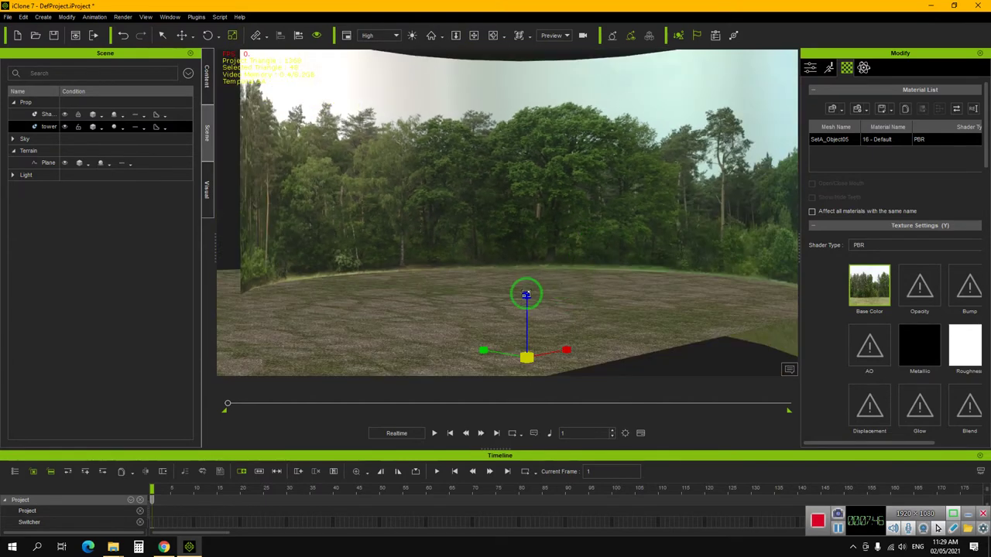
left_click_drag(525, 294, 557, 280)
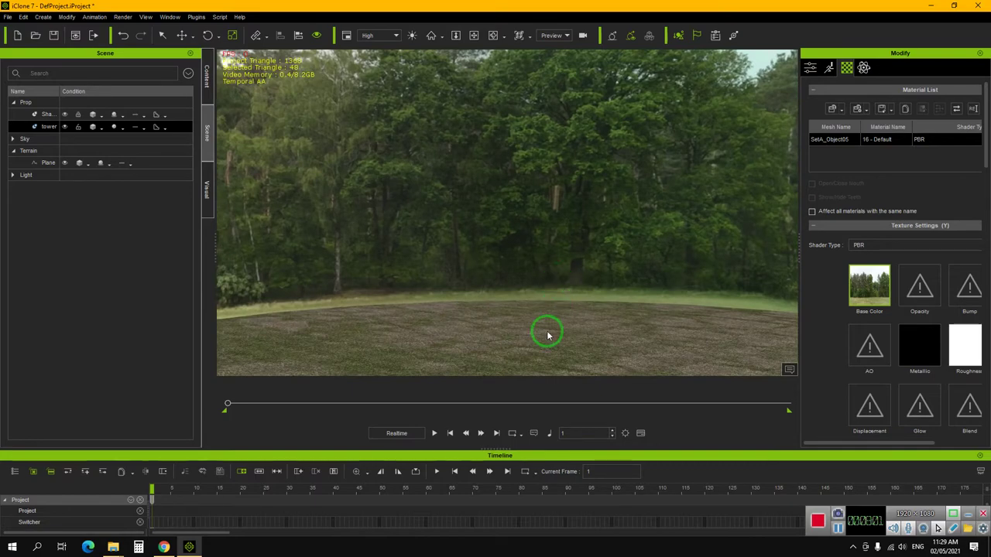
left_click_drag(562, 332, 514, 216)
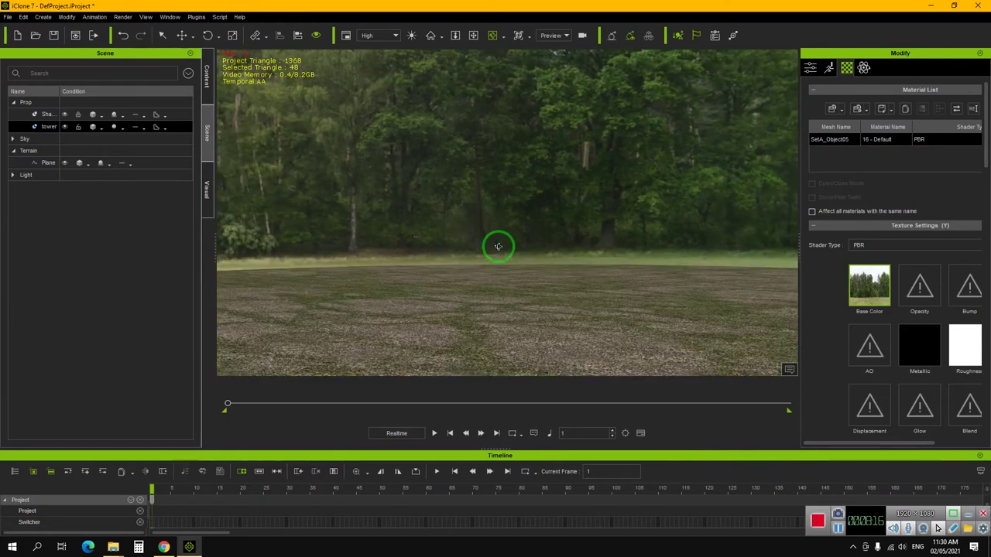
middle_click_drag(505, 286, 505, 308)
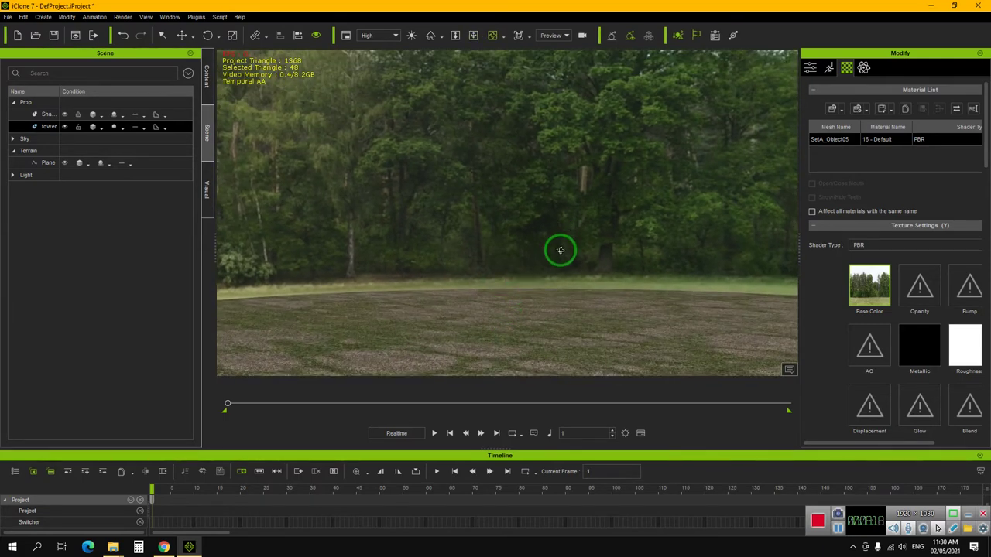
mouse_move(559, 249)
middle_mouse_down()
mouse_move(555, 215)
mouse_move(550, 240)
mouse_move(438, 184)
mouse_move(518, 174)
mouse_move(517, 157)
mouse_move(511, 173)
mouse_move(526, 186)
mouse_move(534, 261)
mouse_move(580, 266)
mouse_move(565, 255)
middle_mouse_up()
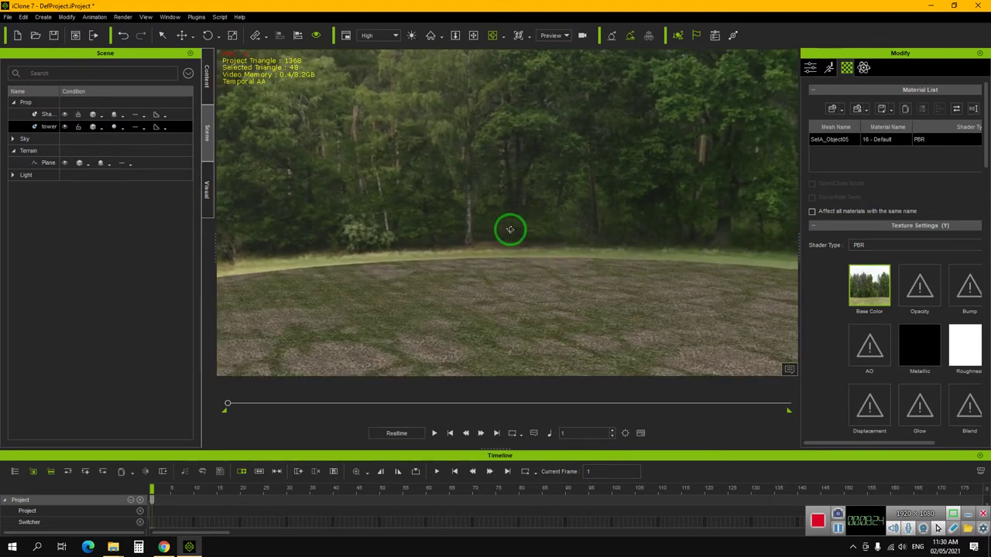
middle_click_drag(510, 229, 437, 105)
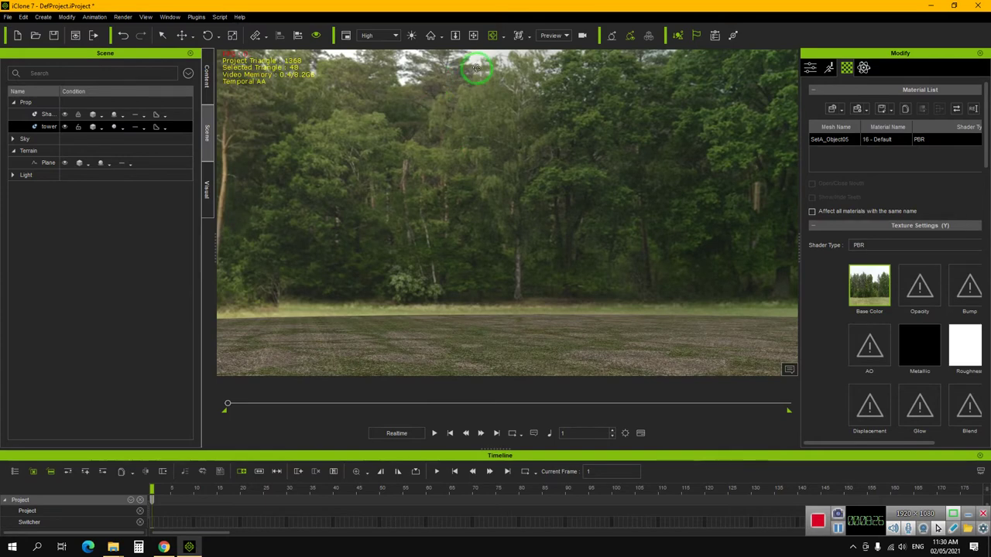
middle_click_drag(542, 234, 577, 227)
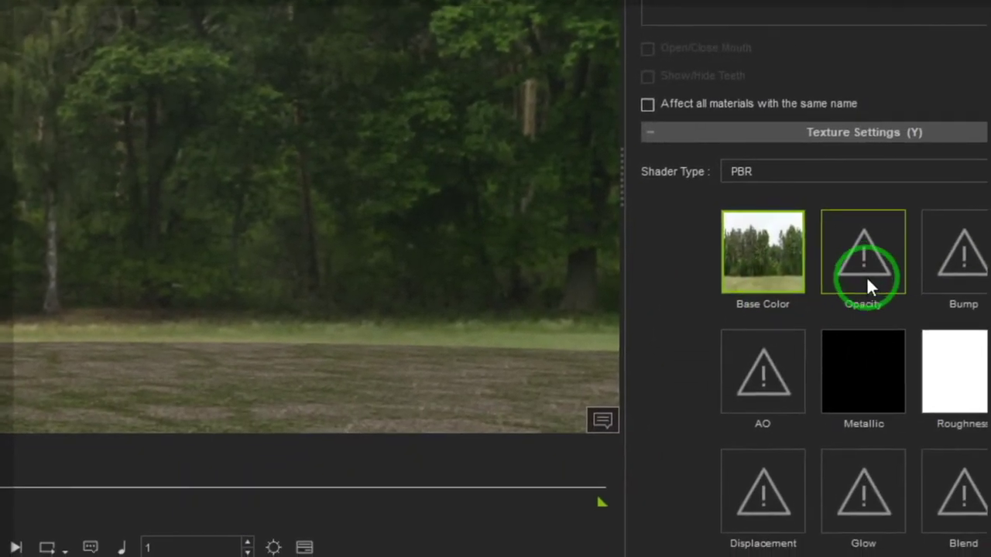
- Load Backdrop007_2K_Opacity.jpg from the texture folder's "others" subfolder on drive H: as the tower material's Opacity texture
double_click(853, 277)
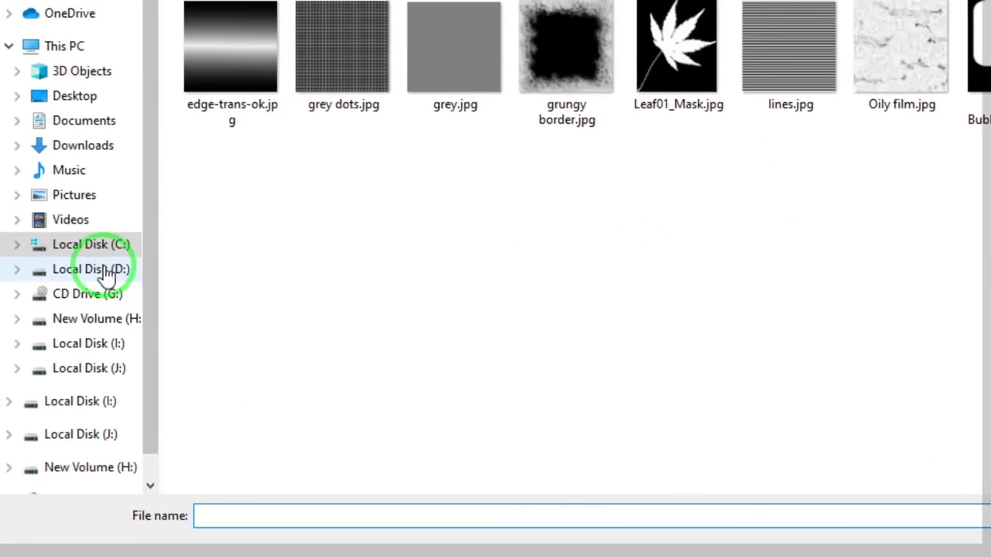
left_click(106, 274)
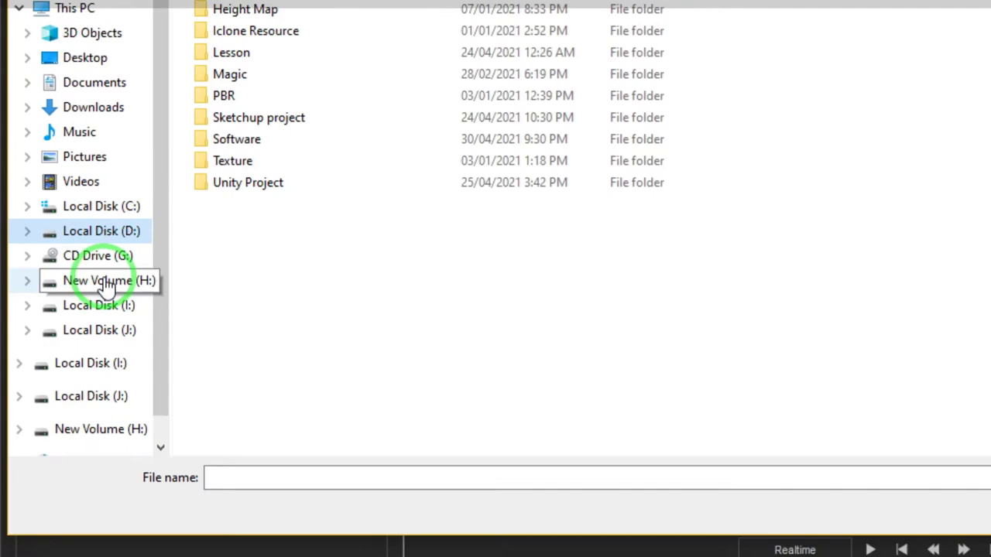
left_click(88, 401)
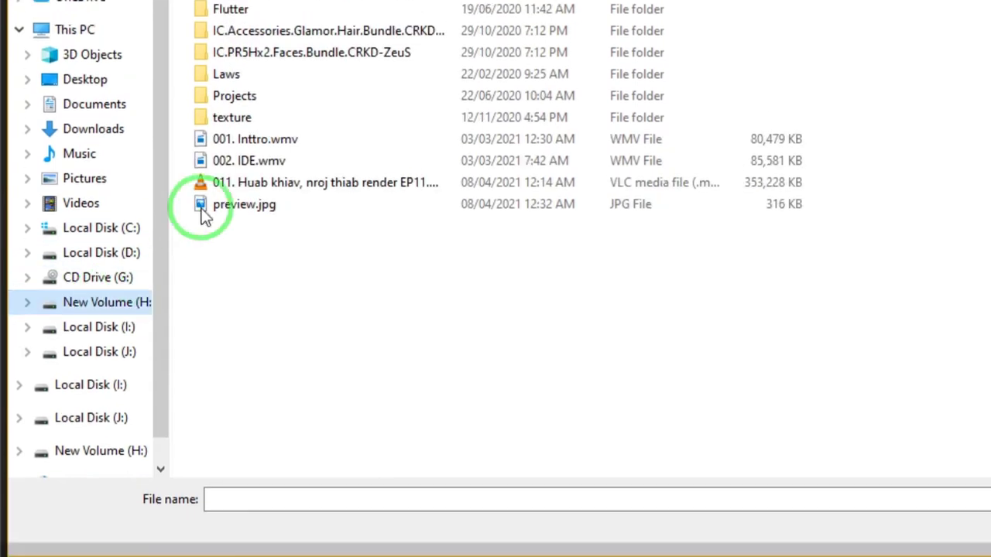
double_click(236, 251)
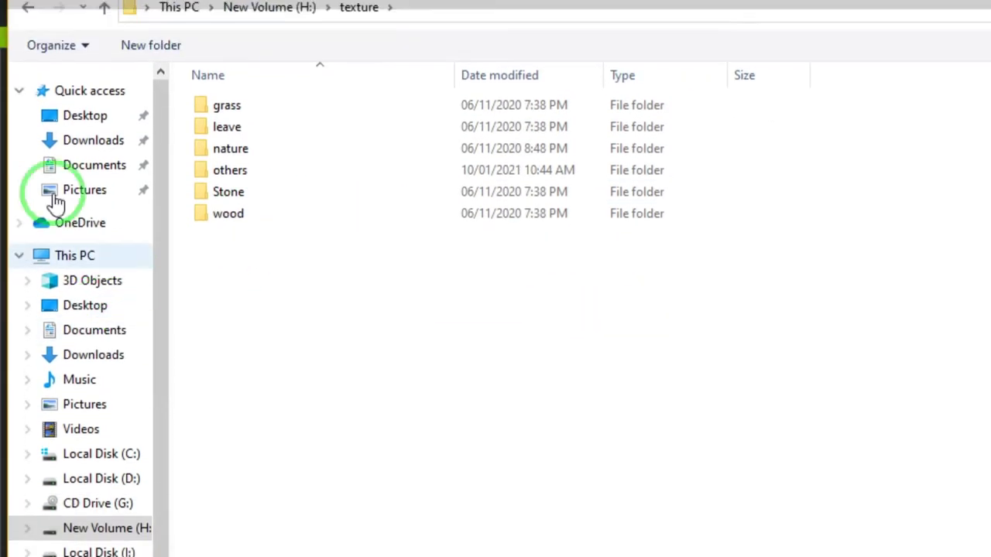
left_click(104, 7)
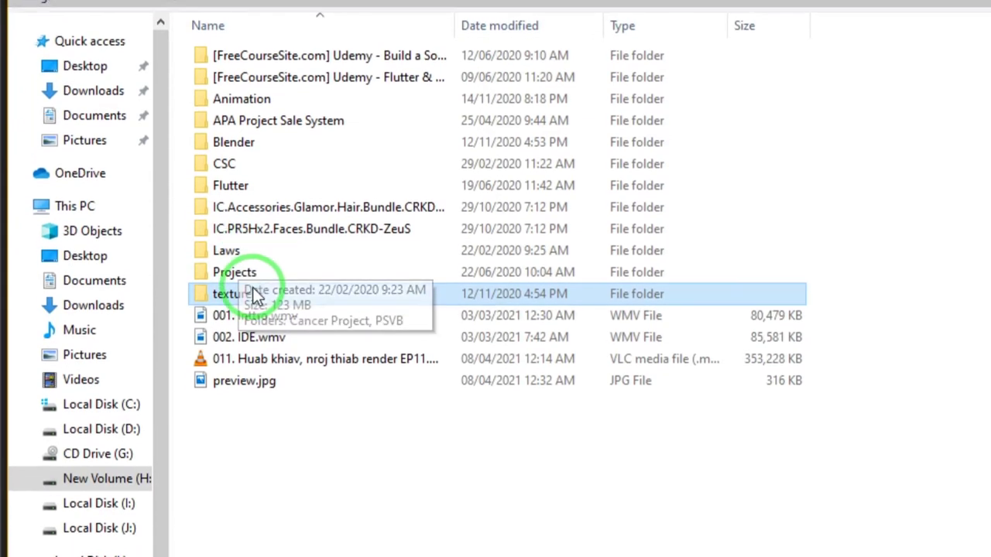
double_click(259, 297)
double_click(263, 110)
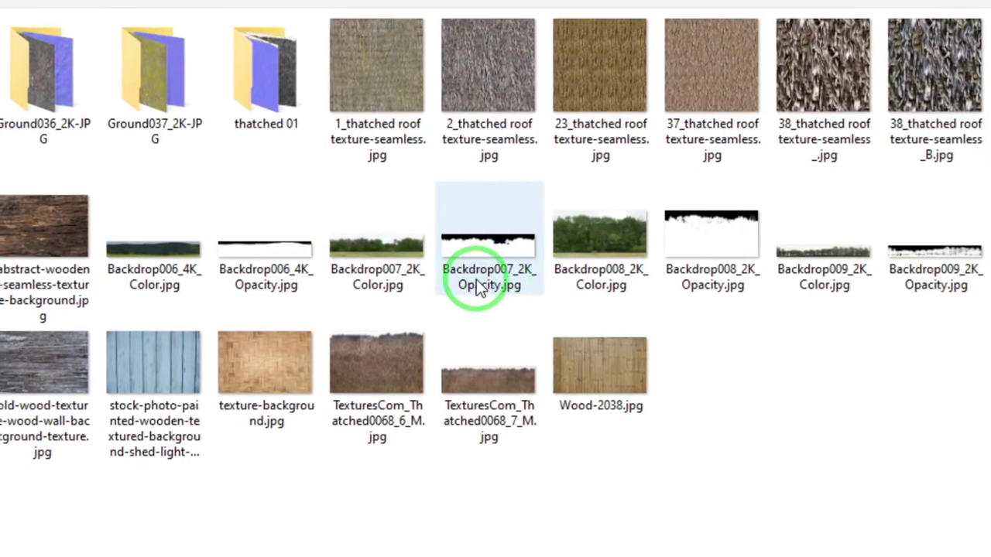
left_click(654, 344)
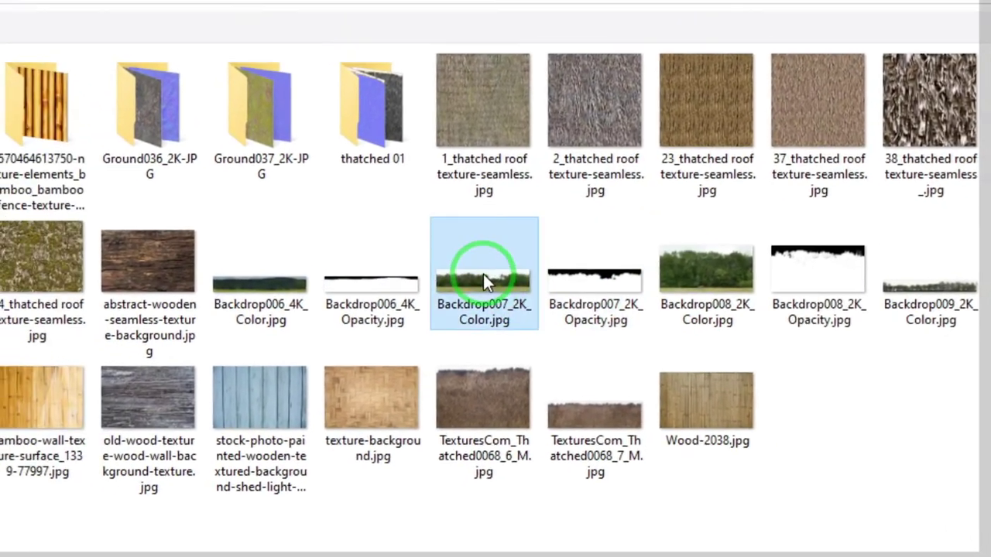
left_click(540, 286)
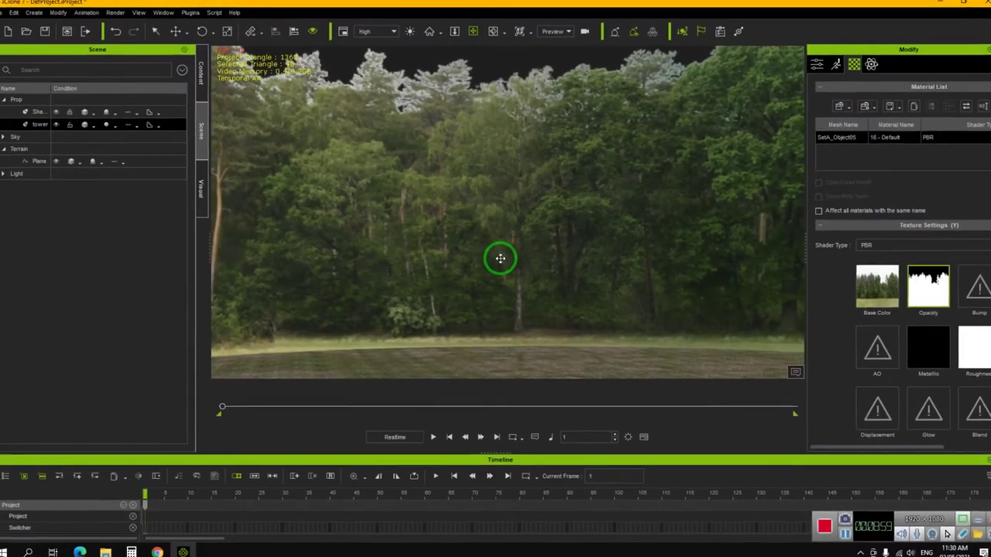
- Add the Clear Day 00 sky from the Sky templates to the scene
mouse_move(500, 258)
right_mouse_down()
mouse_move(500, 277)
mouse_move(500, 252)
right_mouse_up()
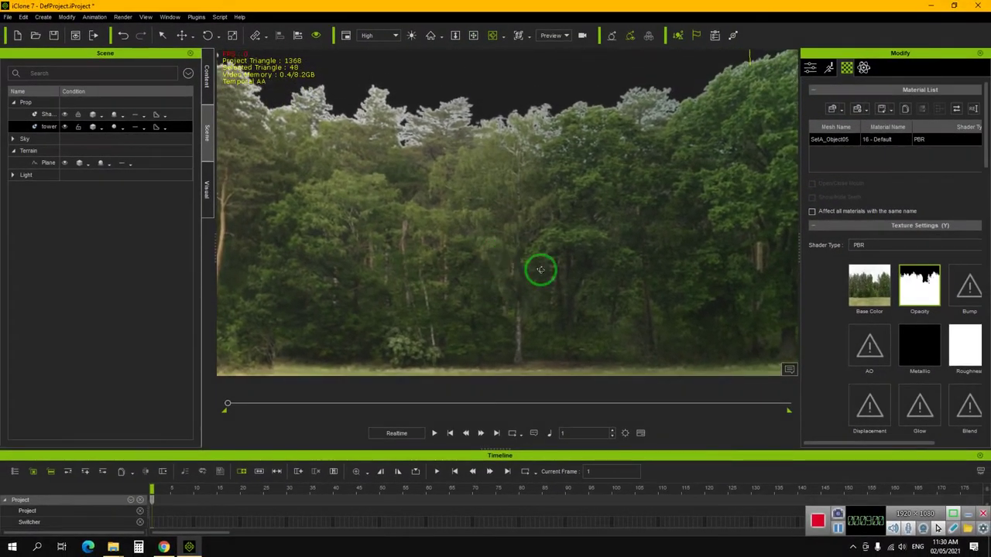
mouse_move(570, 283)
right_mouse_down()
mouse_move(523, 266)
mouse_move(497, 243)
mouse_move(427, 256)
right_mouse_up()
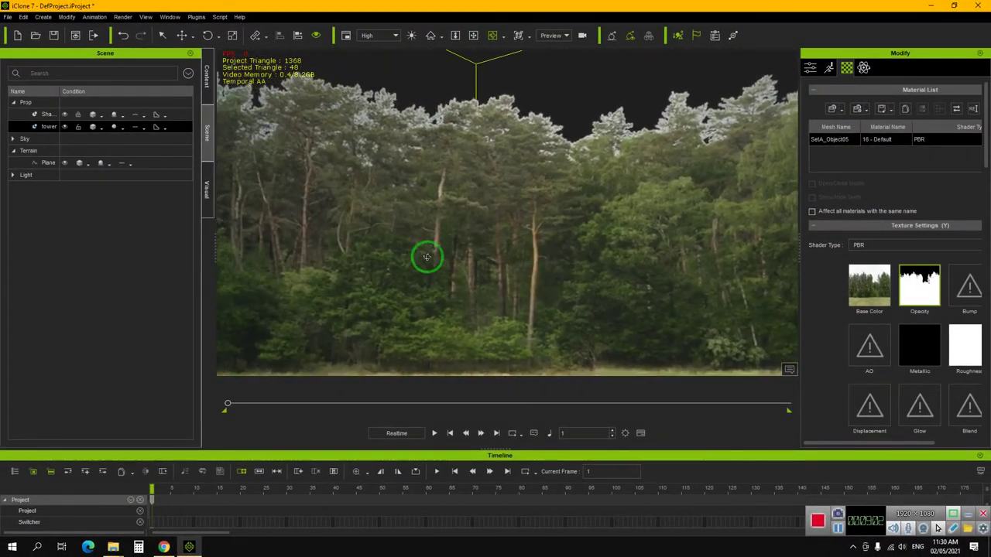
mouse_move(534, 255)
right_mouse_down()
mouse_move(523, 277)
mouse_move(498, 250)
mouse_move(485, 280)
right_mouse_up()
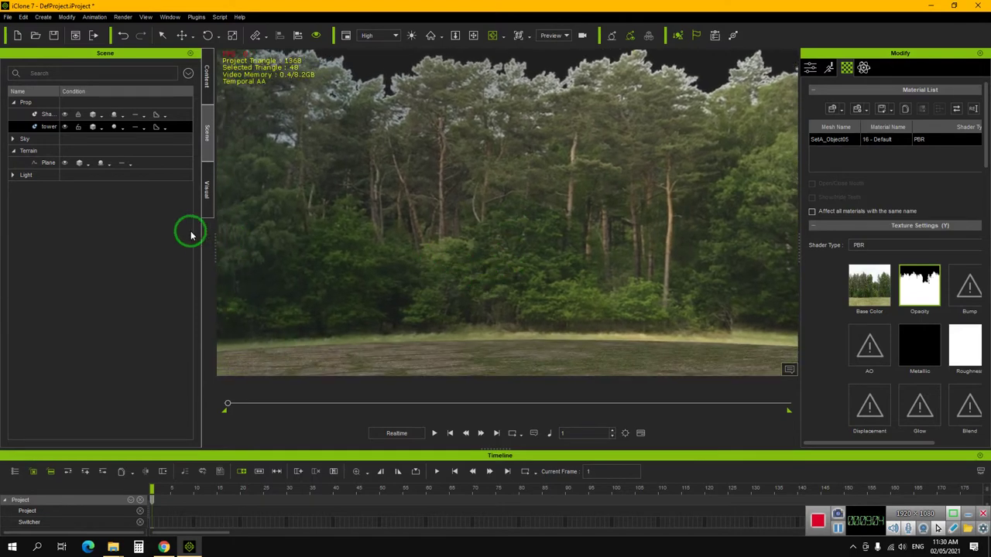
left_click(208, 193)
left_click(208, 87)
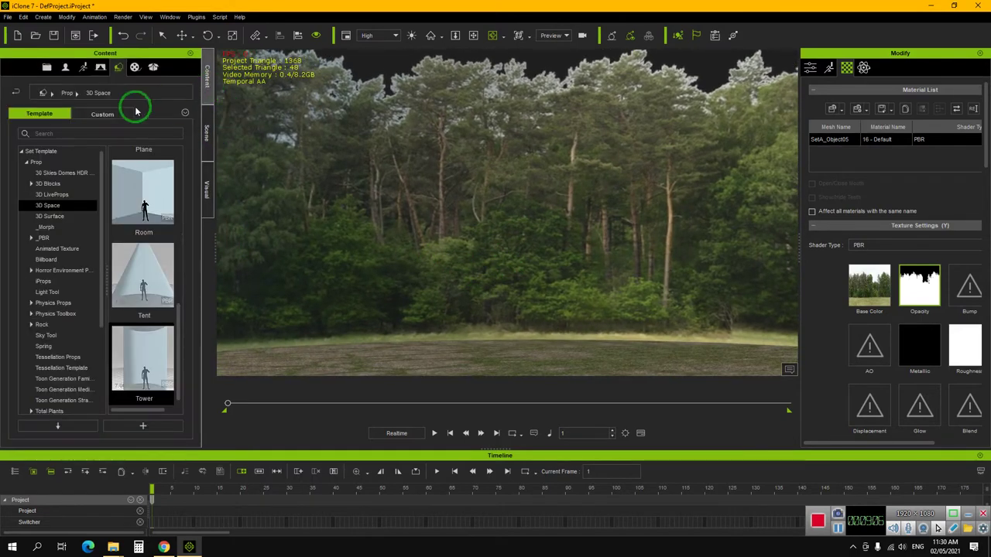
scroll(61, 281, "down", 5)
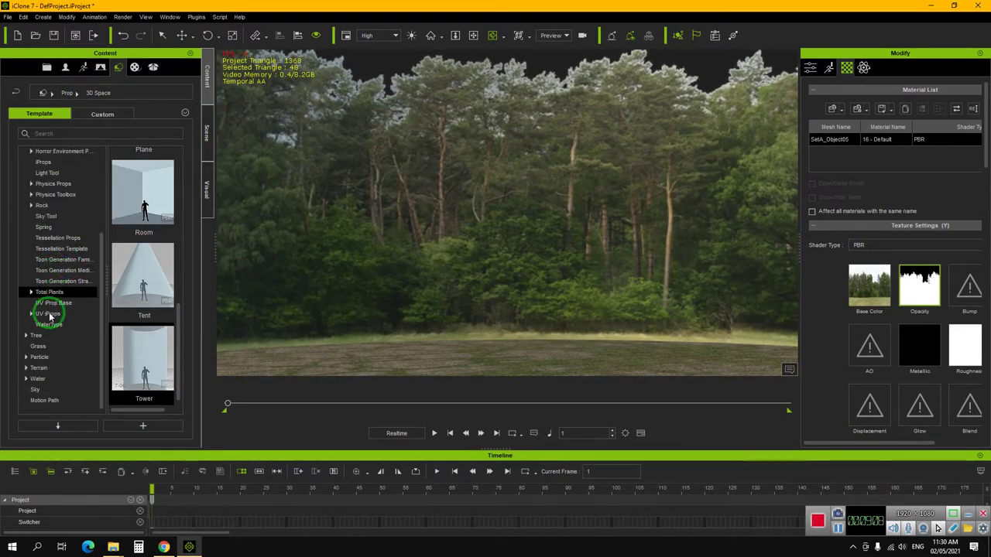
left_click(43, 389)
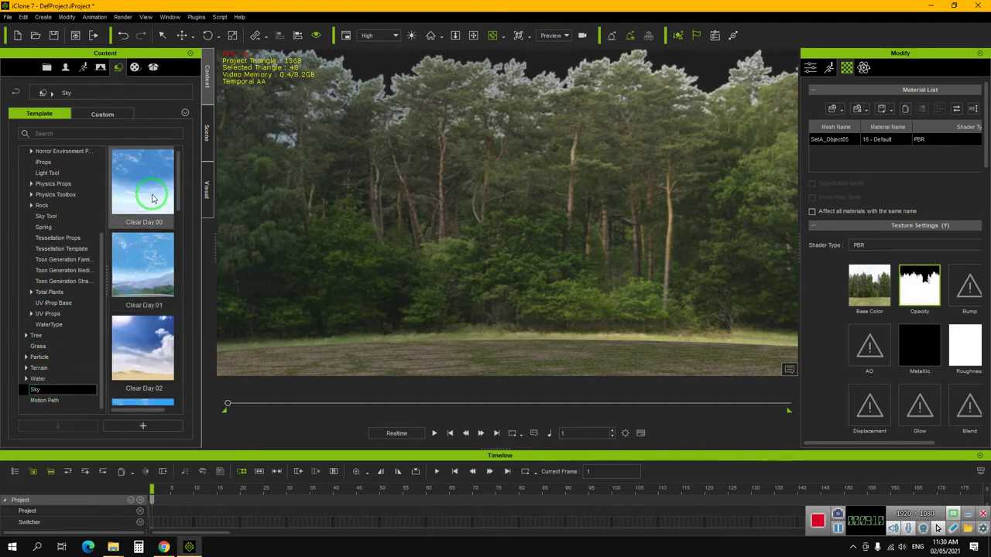
left_click_drag(142, 182, 220, 213)
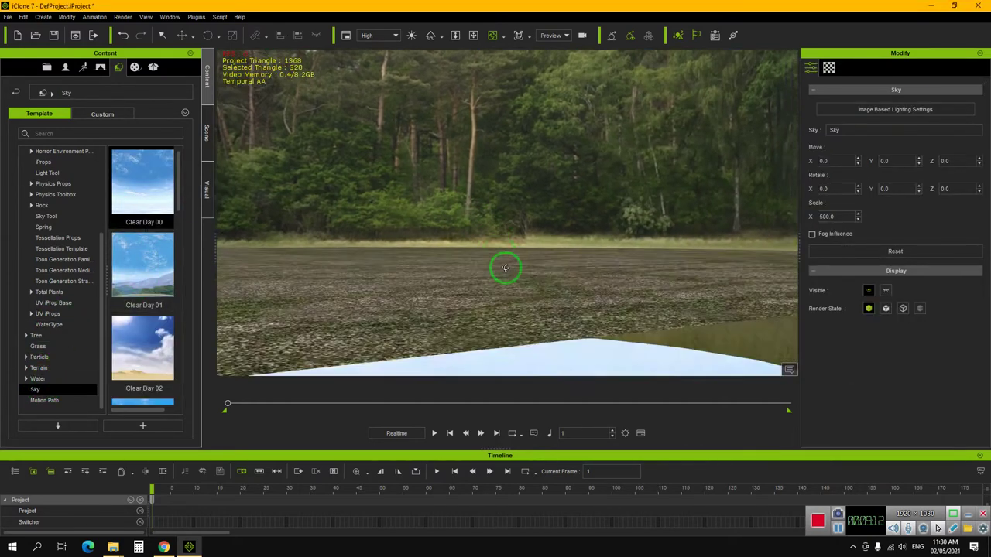
- Examine the tower's treeline against the sky and display the sky's texture settings
right_click_drag(504, 285, 497, 285)
mouse_move(498, 285)
middle_mouse_down()
mouse_move(471, 283)
mouse_move(516, 301)
mouse_move(511, 291)
middle_mouse_up()
right_click_drag(511, 290, 524, 250)
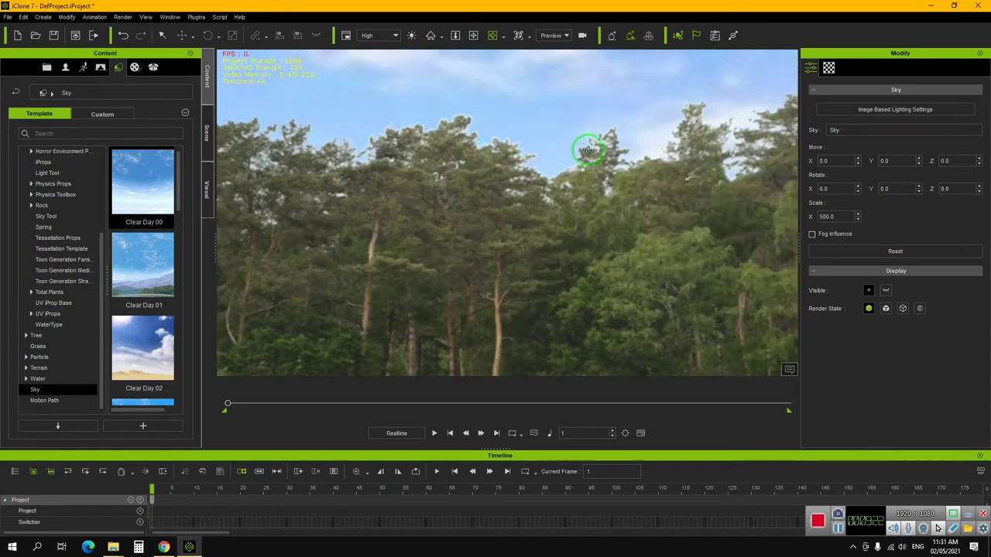
right_click_drag(588, 149, 458, 124)
right_click_drag(642, 217, 710, 143)
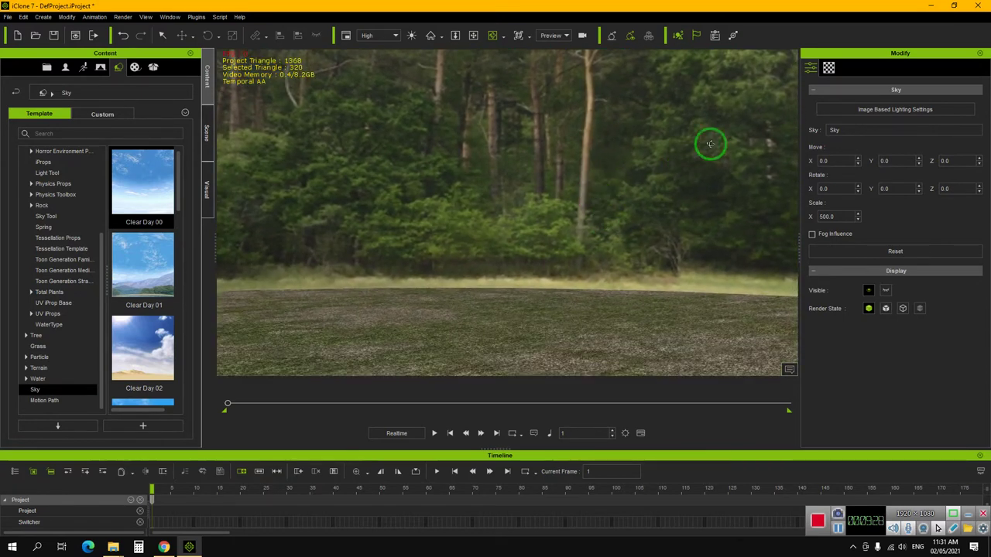
left_click(823, 71)
right_click_drag(566, 277, 348, 267)
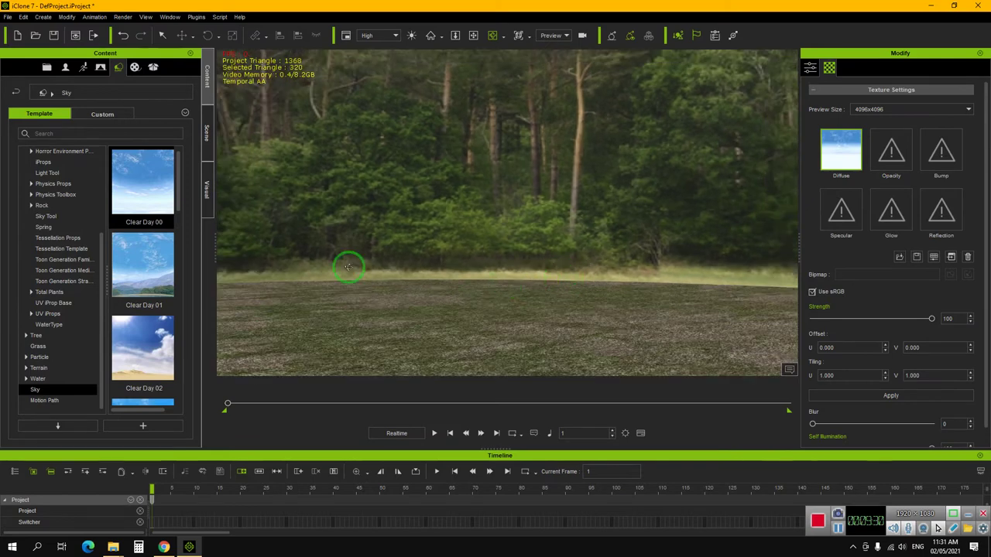
- Select the tower in the scene and inspect its grassy strip where it meets the ground
left_click(207, 133)
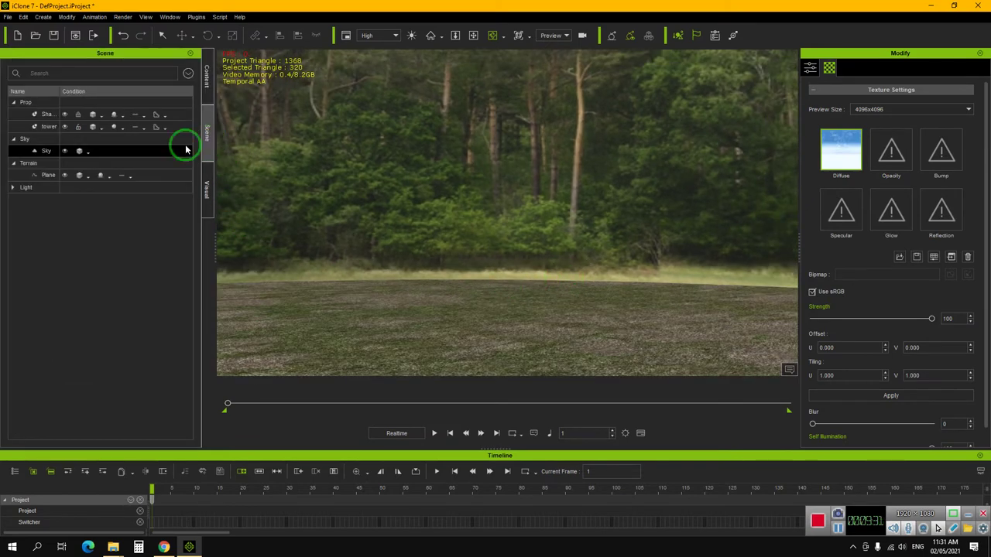
left_click(43, 131)
mouse_move(423, 298)
right_mouse_down()
mouse_move(686, 316)
mouse_move(555, 330)
mouse_move(555, 287)
mouse_move(402, 317)
mouse_move(420, 311)
right_mouse_up()
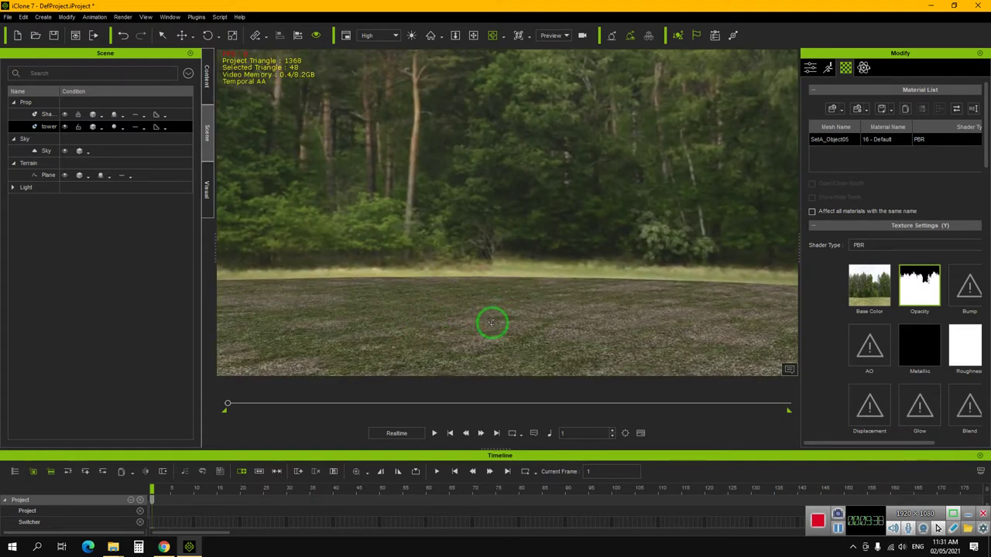
right_click_drag(486, 335, 510, 330)
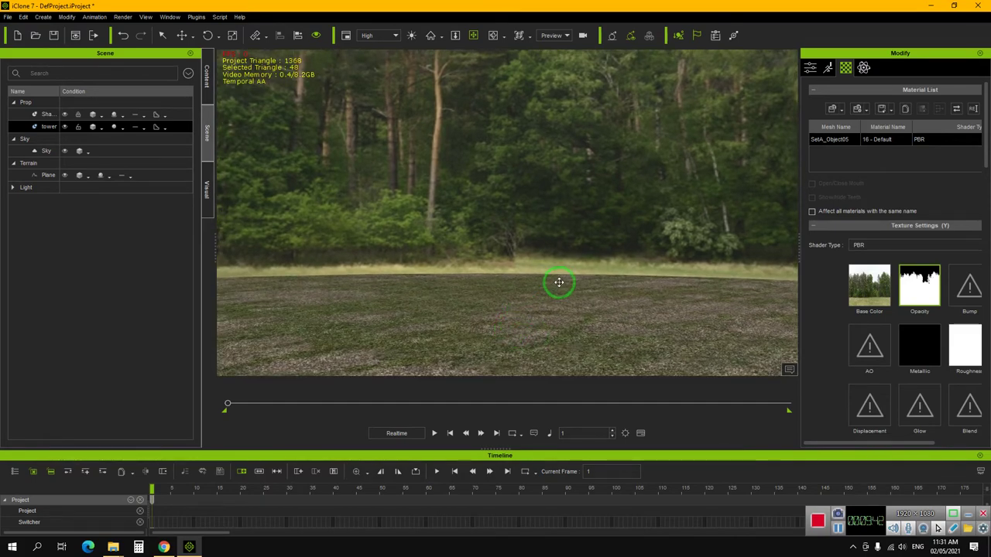
right_click_drag(527, 295, 420, 307)
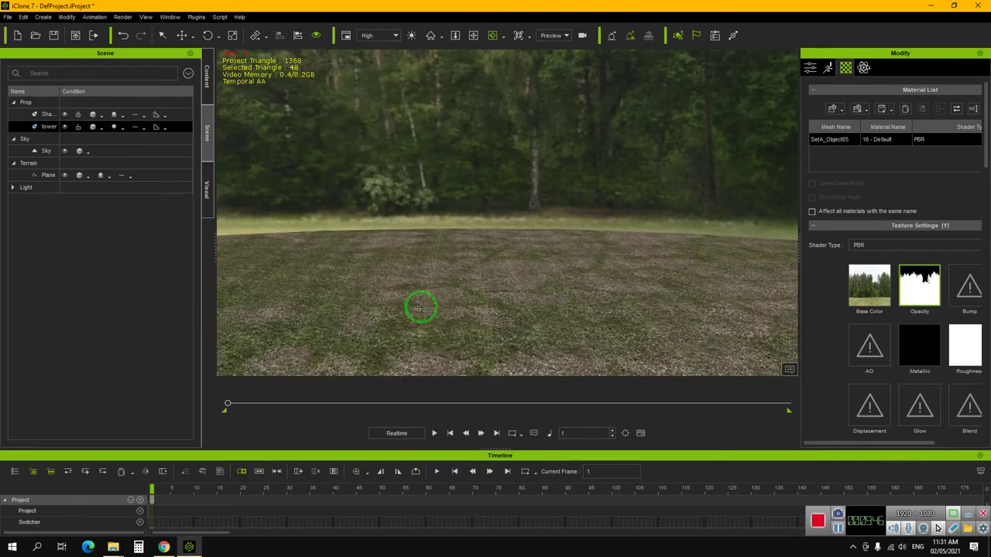
- Display the Tree templates in the content library and look through the available plants
left_click(208, 87)
left_click(116, 115)
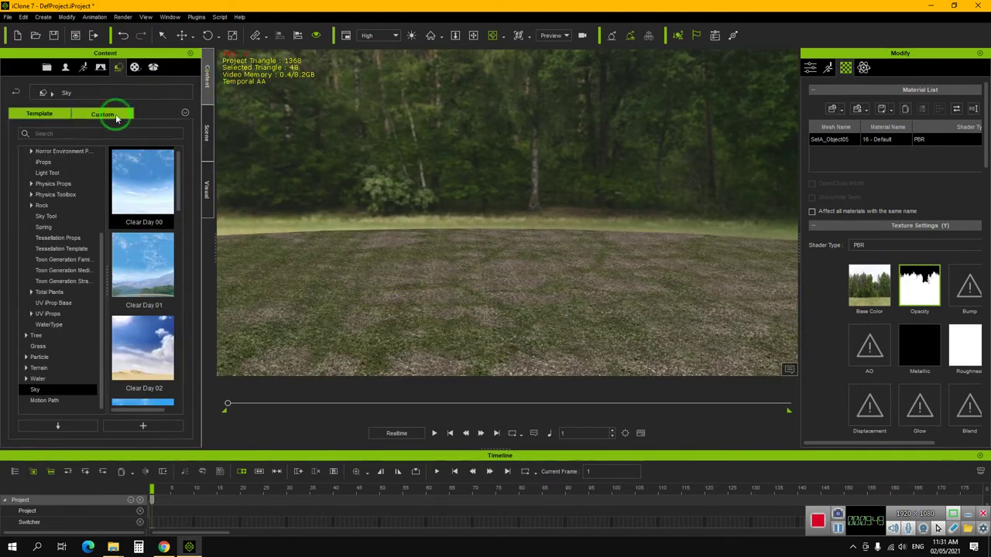
scroll(34, 165, "up", 5)
left_click(27, 164)
left_click(28, 174)
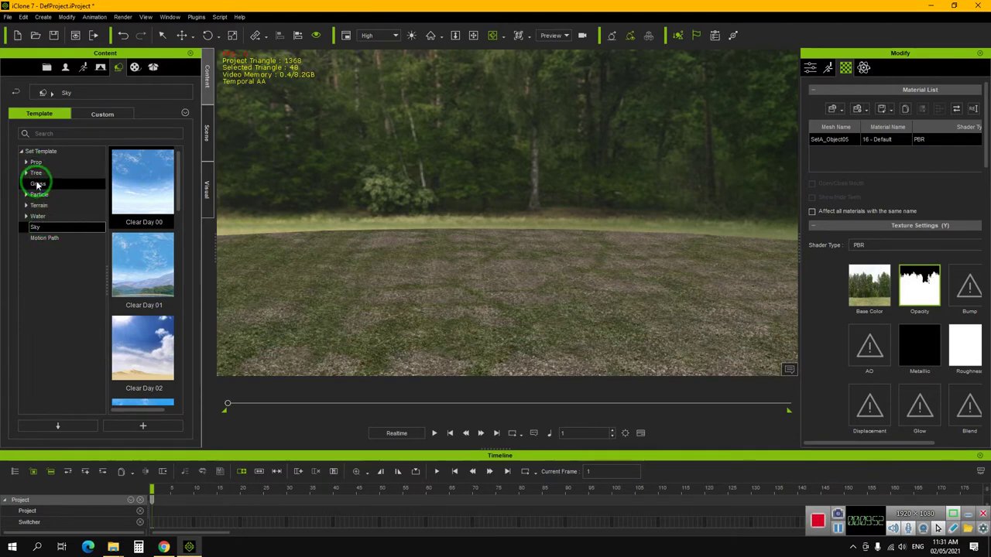
left_click(39, 177)
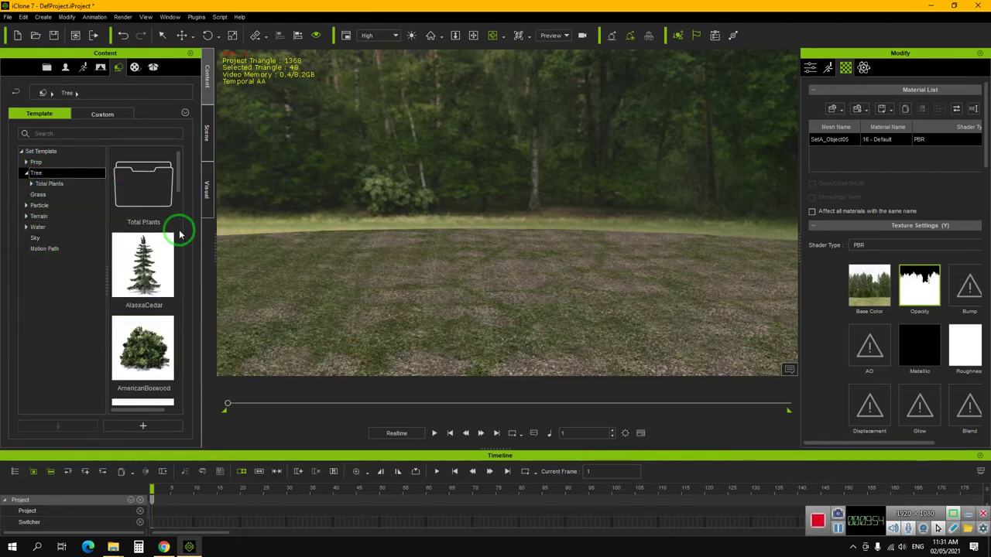
scroll(155, 310, "down", 5)
scroll(152, 302, "up", 3)
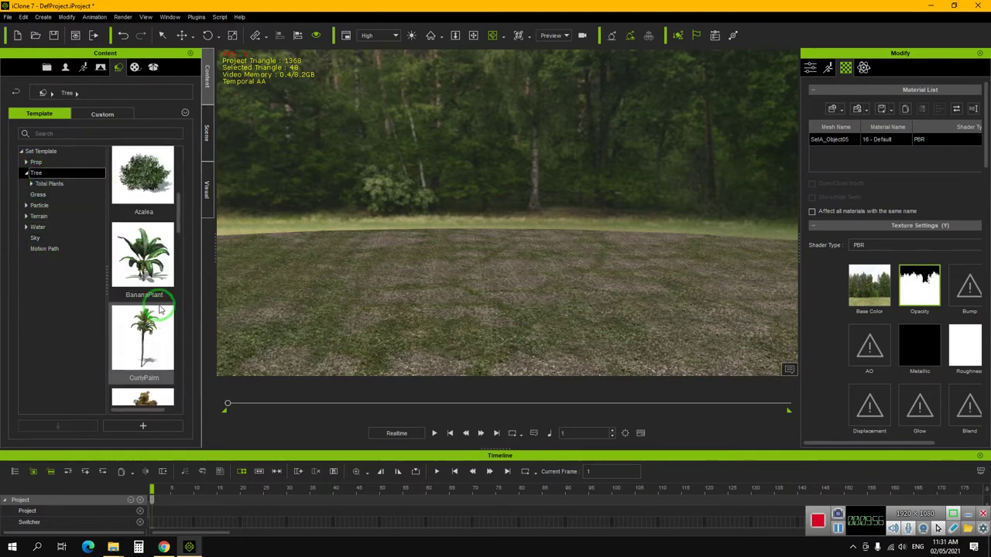
- Place an Azalea on the ground near the treeline, delete it, and place another one closer to the camera
left_click_drag(143, 176, 471, 242)
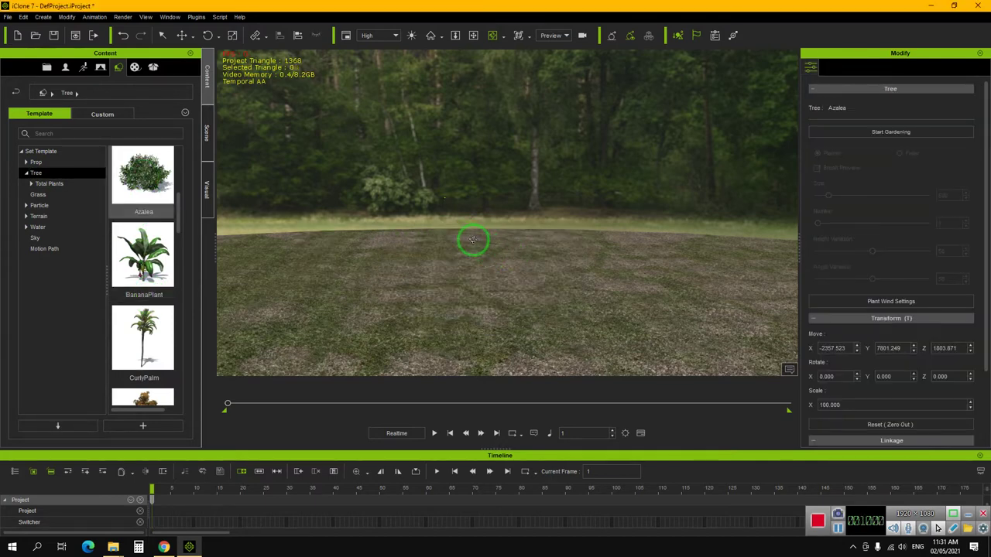
key("Delete")
scroll(453, 263, "up", 4)
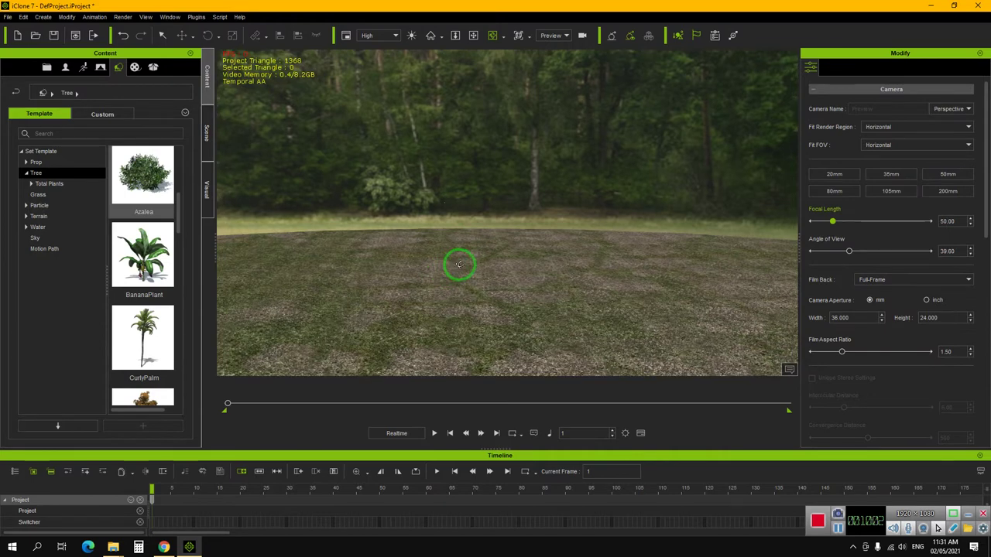
left_click(478, 311)
left_click_drag(155, 186, 492, 271)
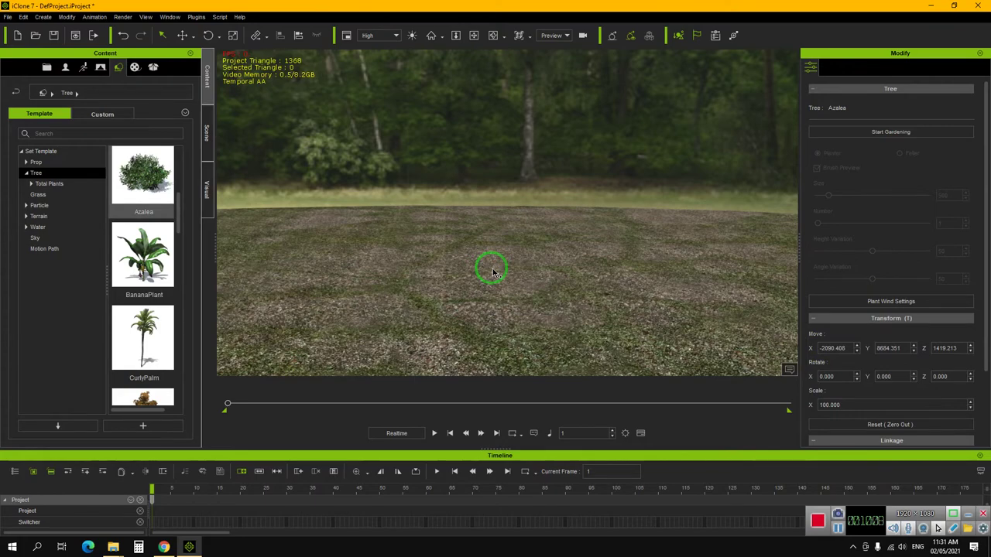
left_click(399, 200)
right_click_drag(450, 349, 409, 279)
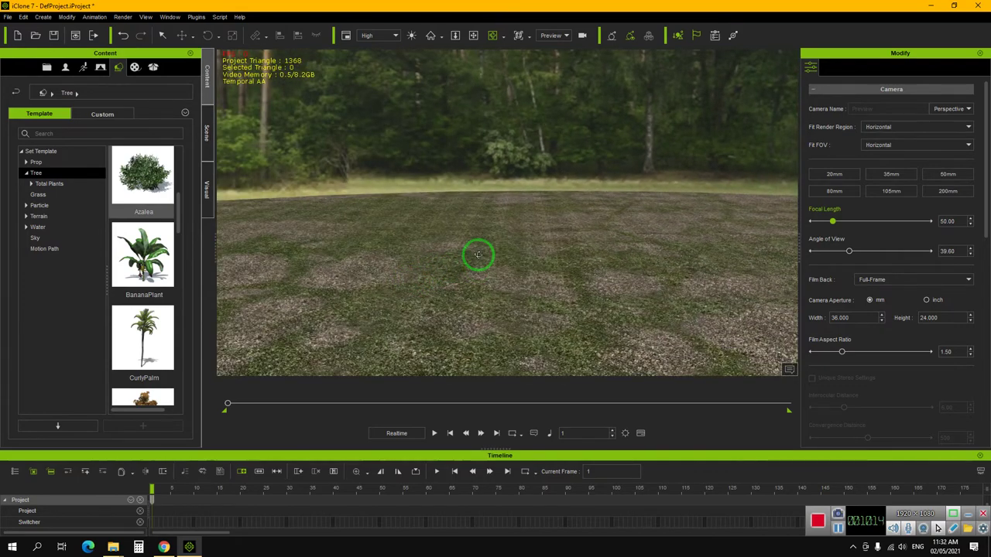
right_click_drag(478, 255, 485, 256)
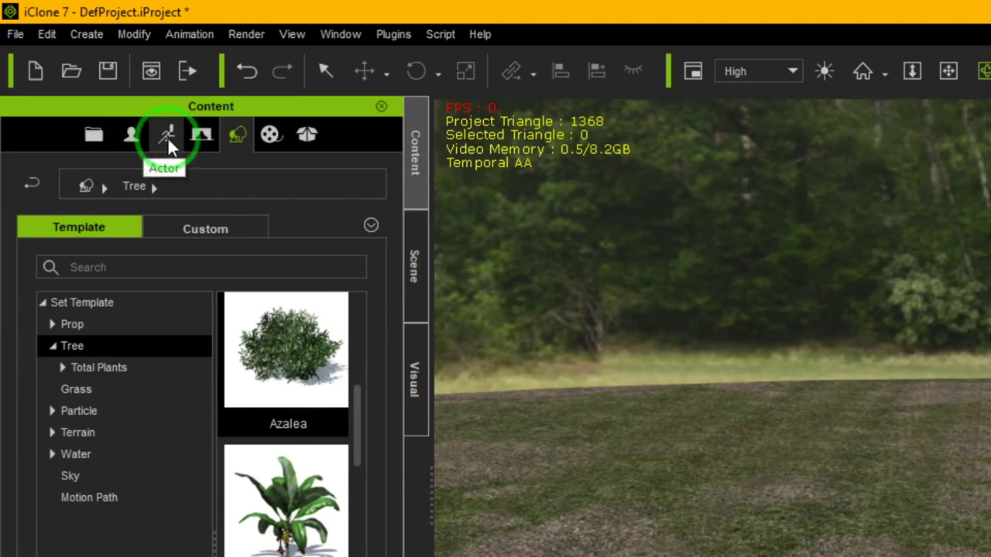
- Display the custom avatars in the content library's Animal folder
left_click(140, 136)
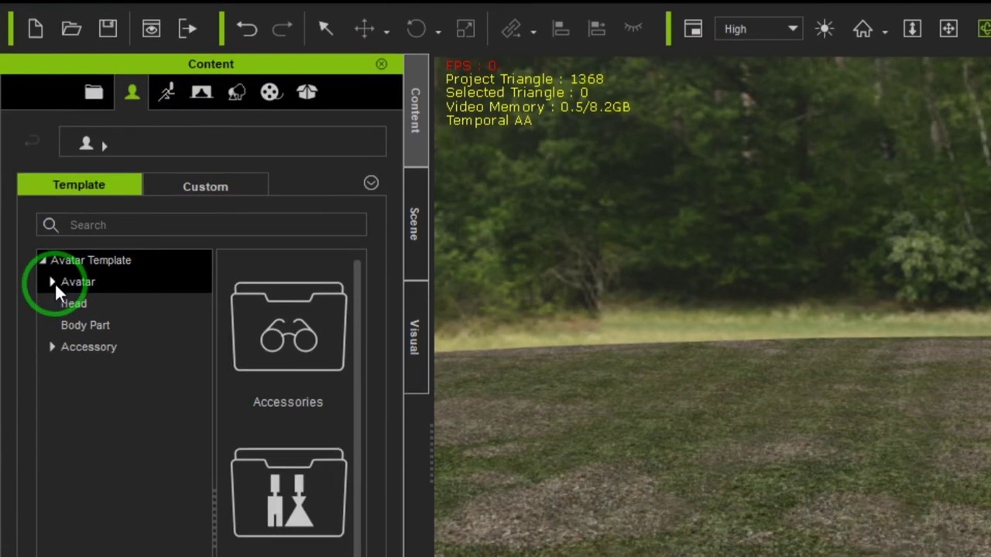
left_click(52, 324)
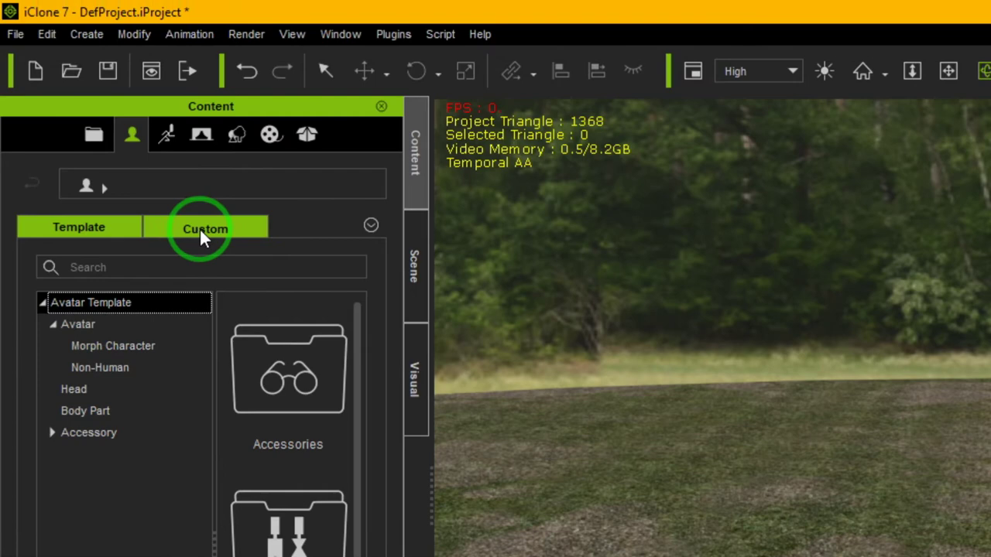
left_click(200, 203)
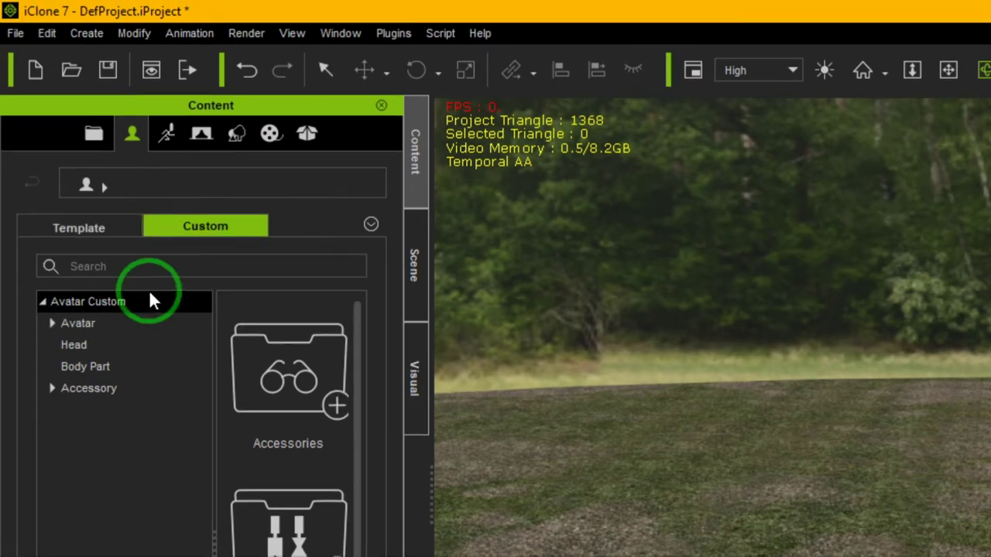
left_click(53, 294)
left_click(107, 299)
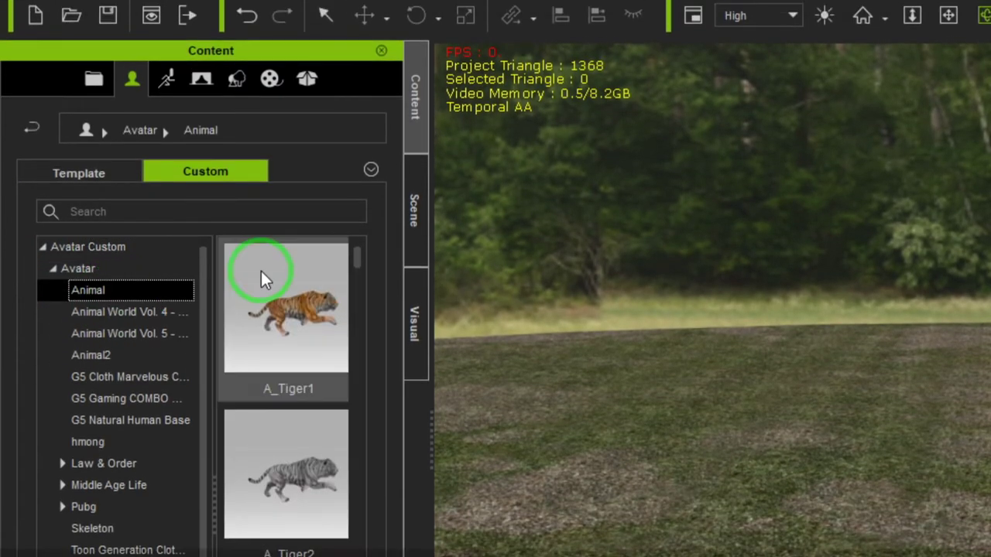
- Find A_Tiger1's file on disk, examine the Animal folder and its parent Character folder, and close the file window
right_click(261, 263)
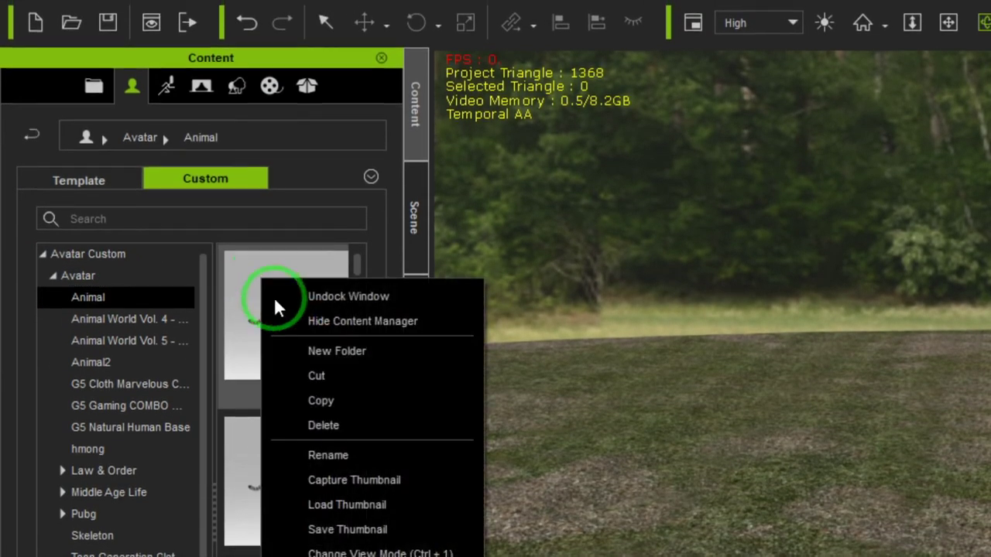
left_click(369, 321)
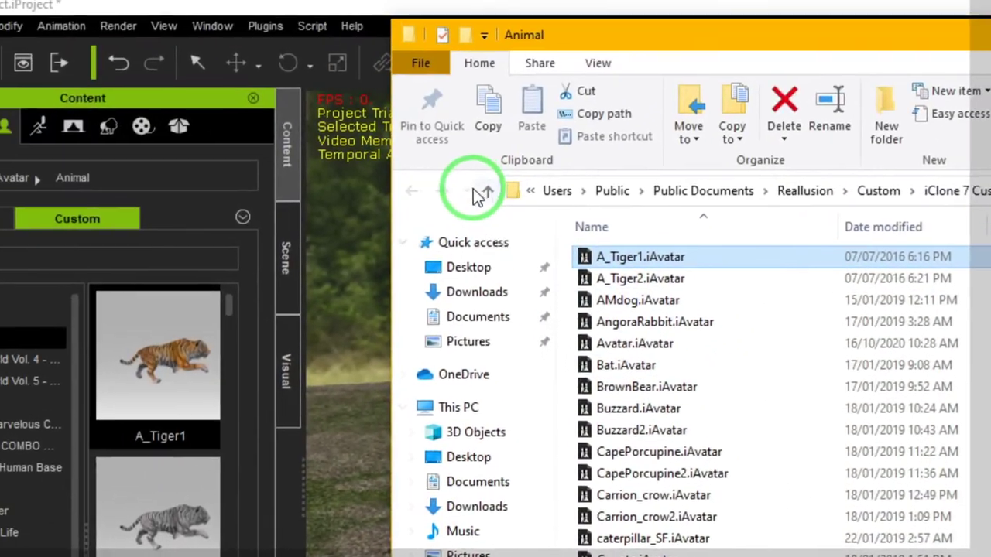
left_click(471, 193)
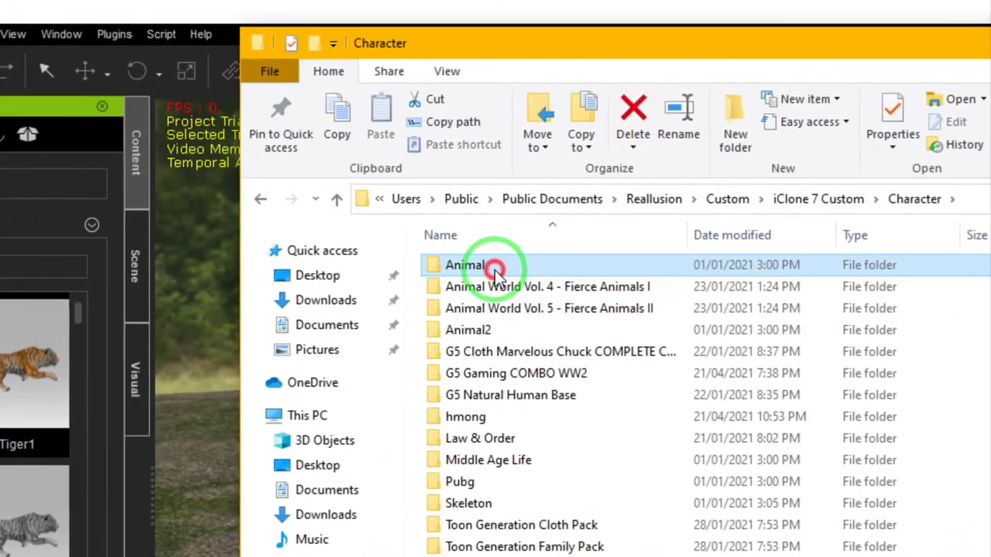
double_click(527, 266)
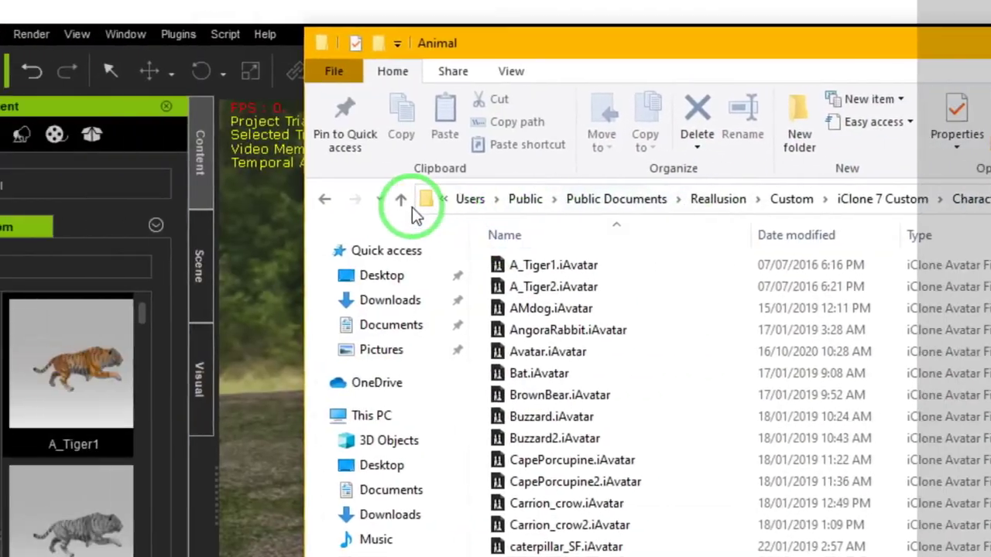
left_click(410, 205)
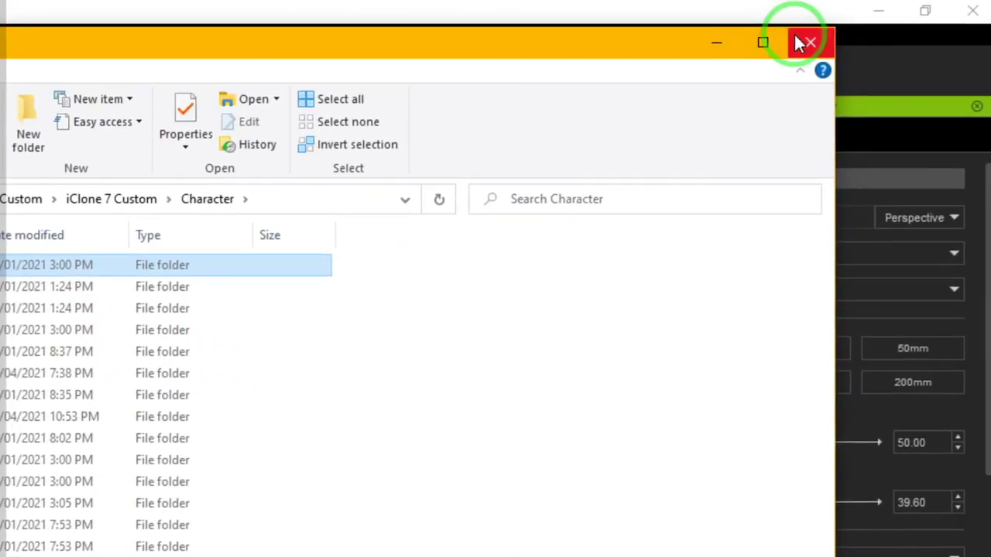
left_click(805, 42)
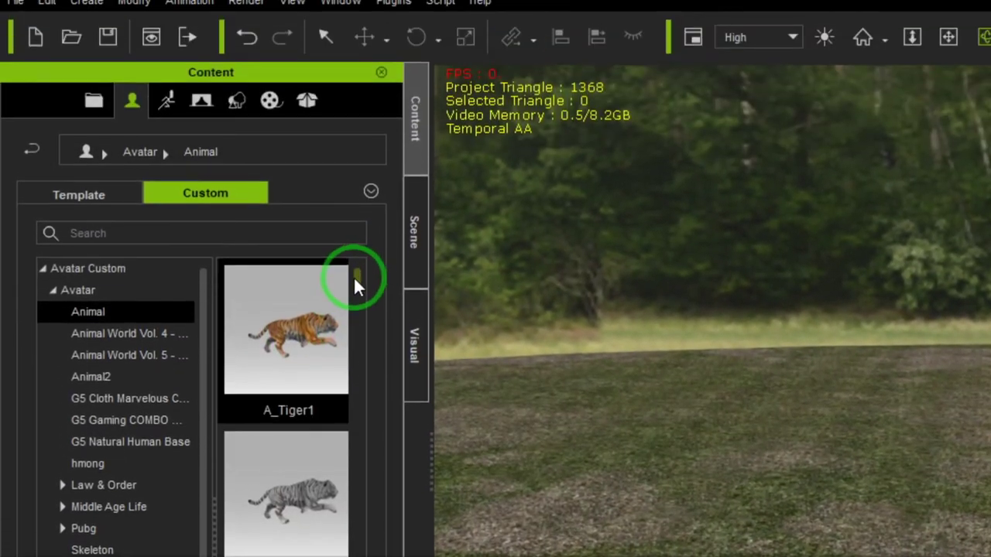
- Add the A_Tiger1 avatar from the custom Animal folder to the ground in front of the forest backdrop
mouse_move(354, 214)
left_mouse_down()
mouse_move(354, 277)
mouse_move(354, 206)
left_mouse_up()
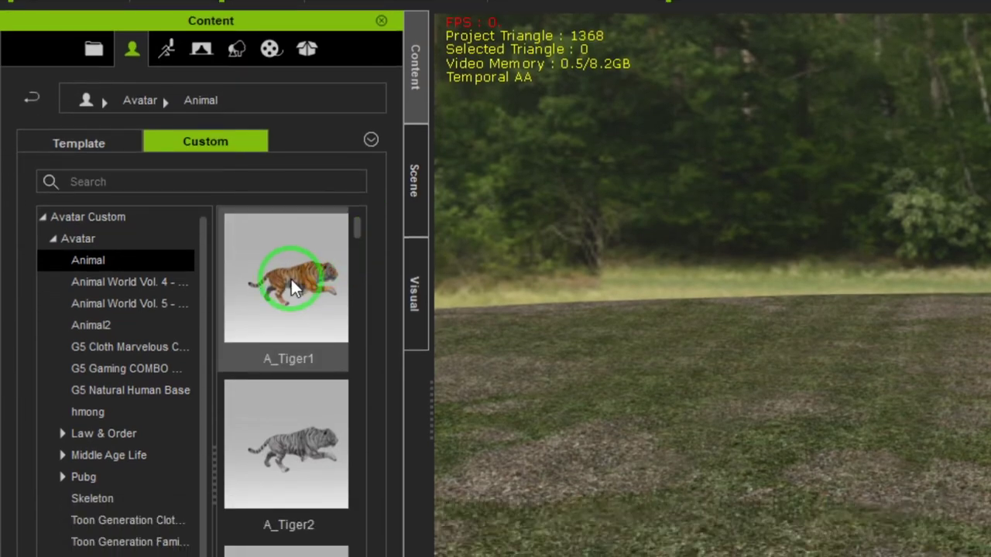
left_click_drag(288, 333, 482, 435)
left_click_drag(482, 345, 925, 478)
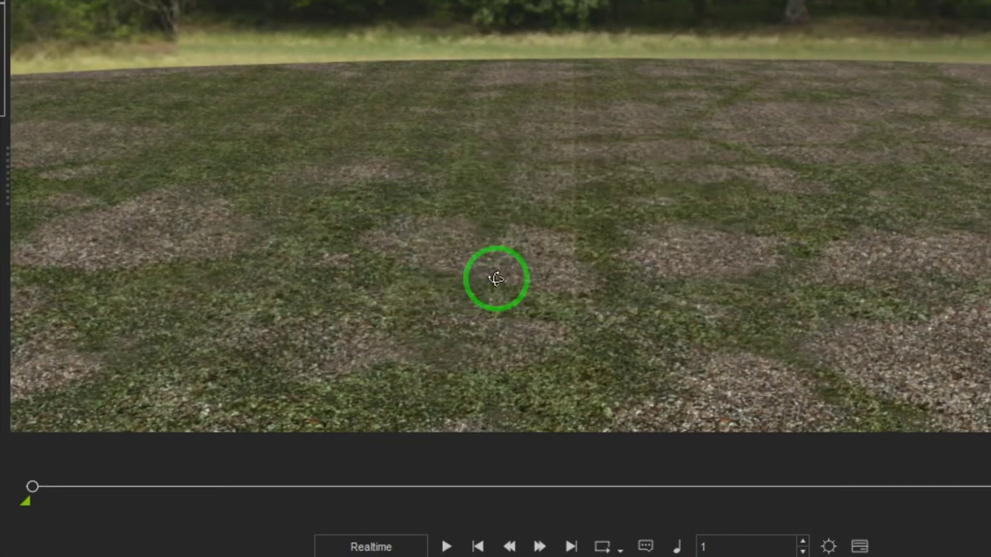
- Move the tiger in front of the backdrop and lower it, to about X -2838, Y 4845, Z 2019
right_click_drag(496, 279, 503, 235, "alt")
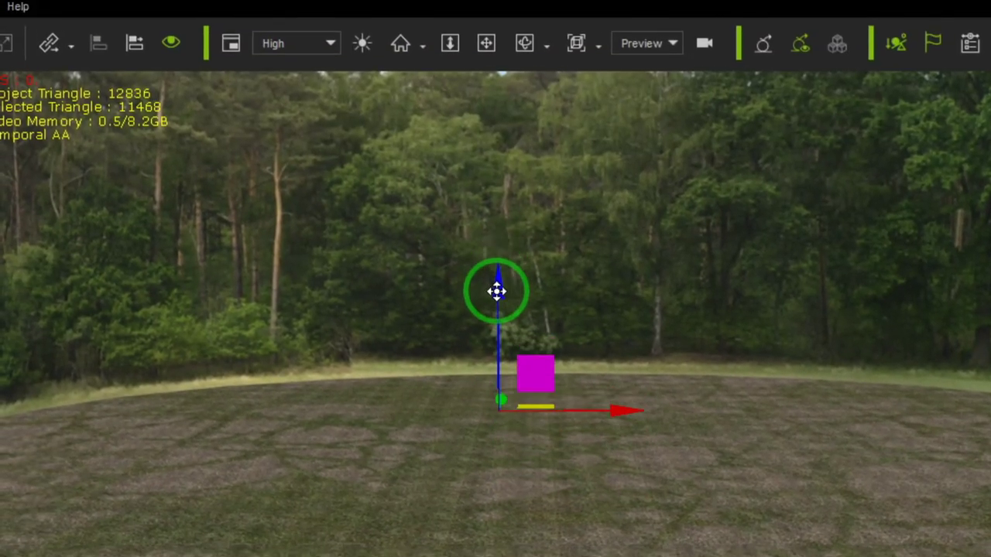
left_click_drag(496, 291, 478, 209)
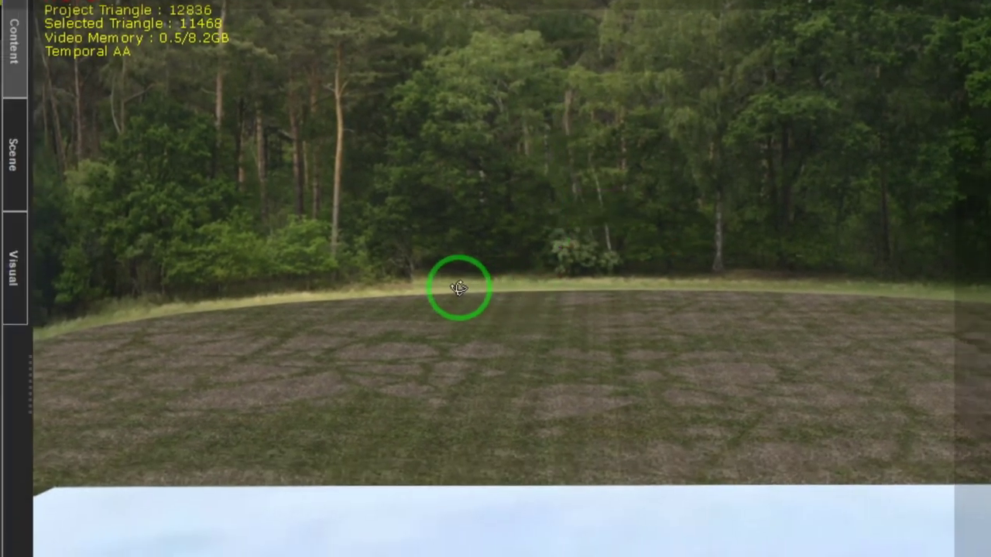
left_click_drag(459, 287, 481, 298, "alt")
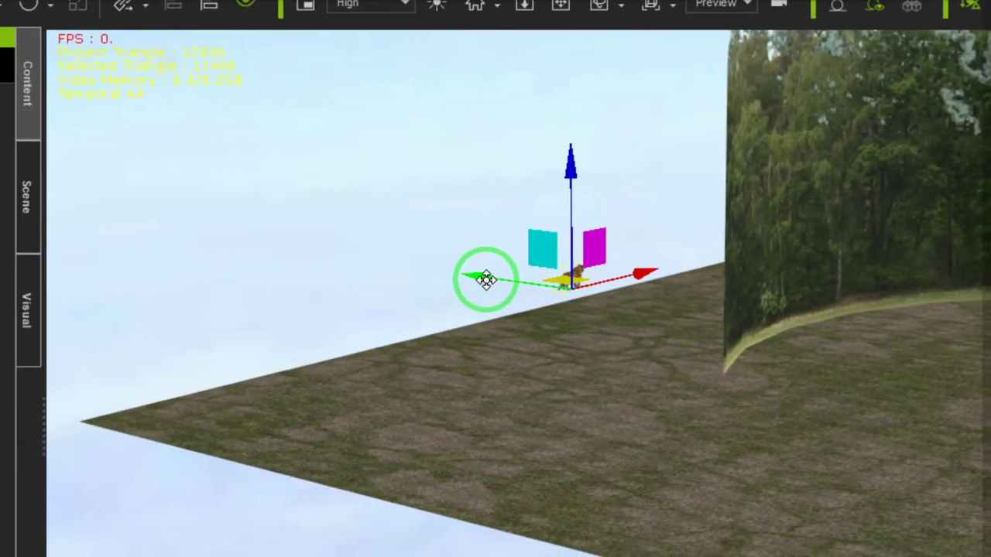
left_click_drag(296, 218, 624, 305)
left_click_drag(546, 291, 767, 340)
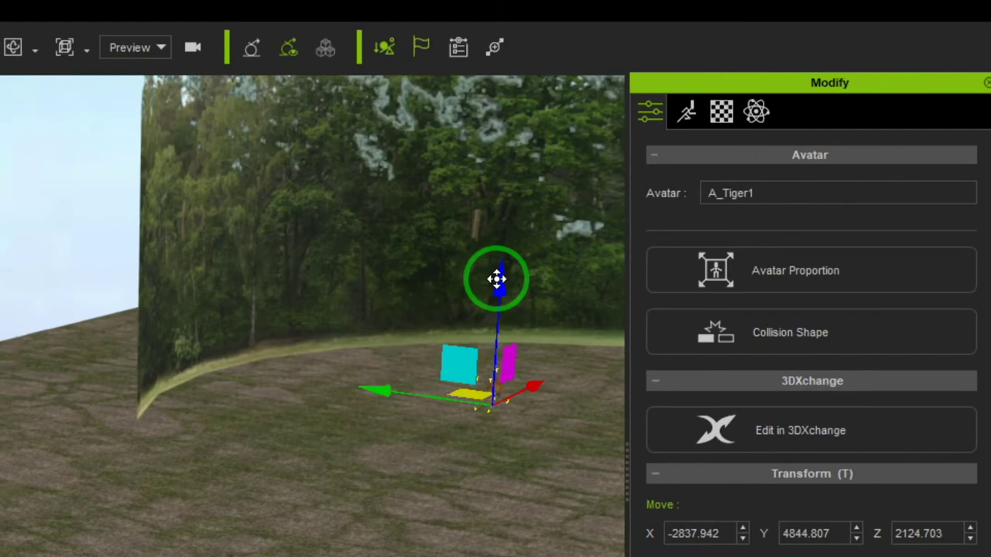
left_click_drag(497, 279, 498, 312)
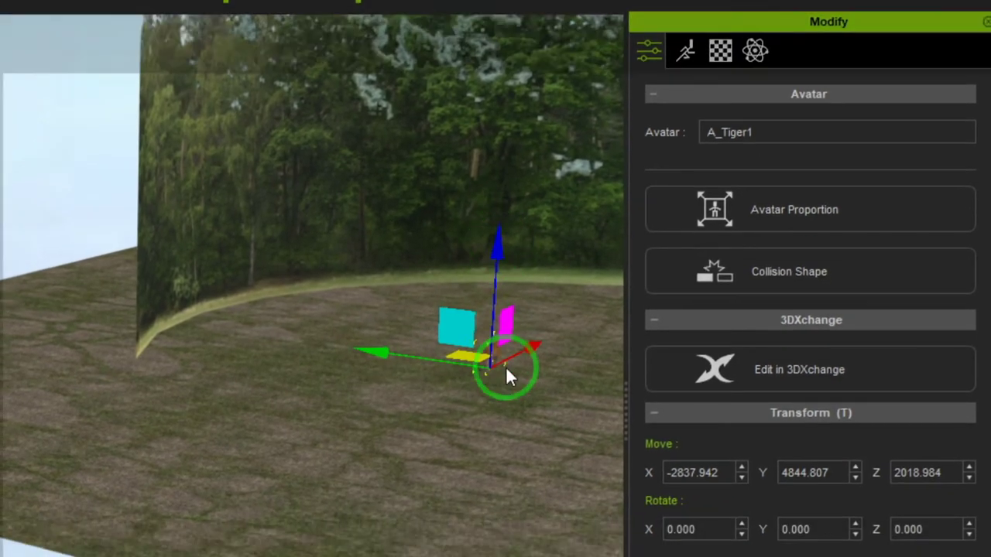
- Frame the tiger closely and lower it onto the ground, to about Z 1994
right_click_drag(397, 394, 500, 369)
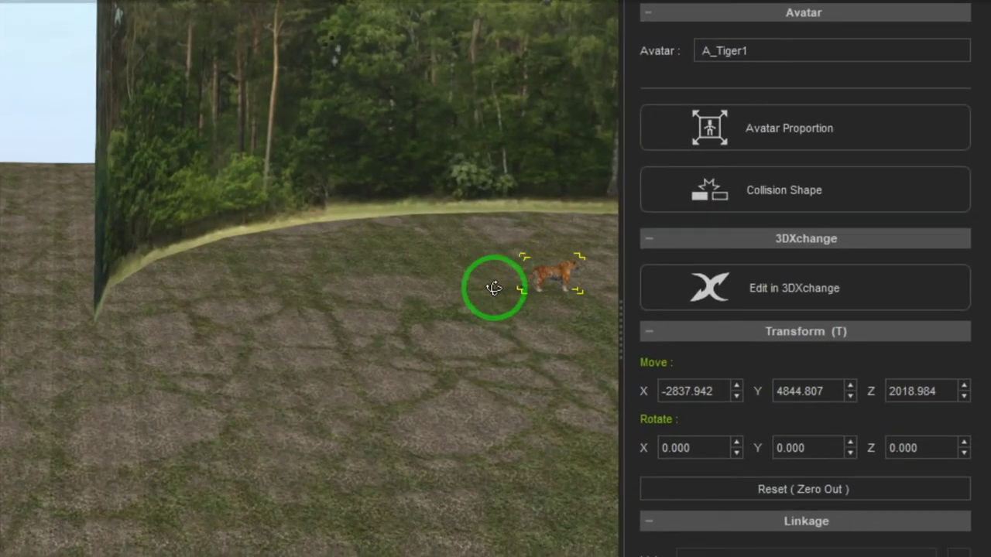
middle_click_drag(405, 308, 194, 306)
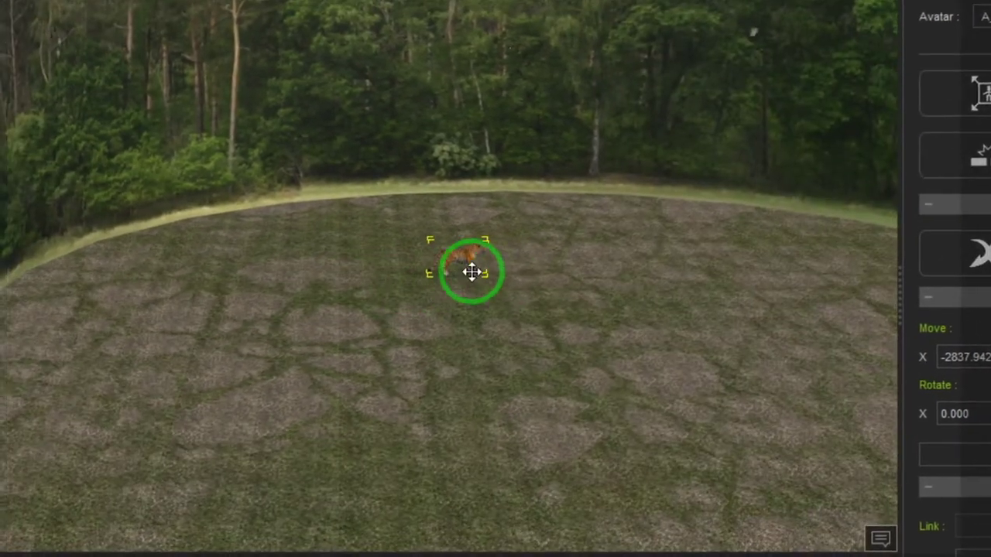
scroll(234, 305, "up", 5)
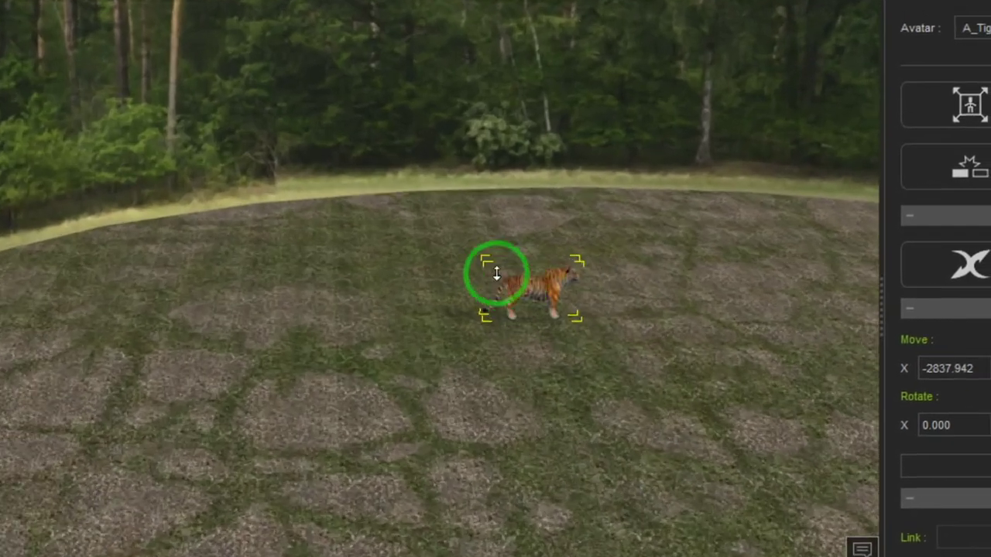
scroll(503, 286, "up", 3)
middle_click_drag(544, 339, 332, 325)
scroll(420, 331, "up", 5)
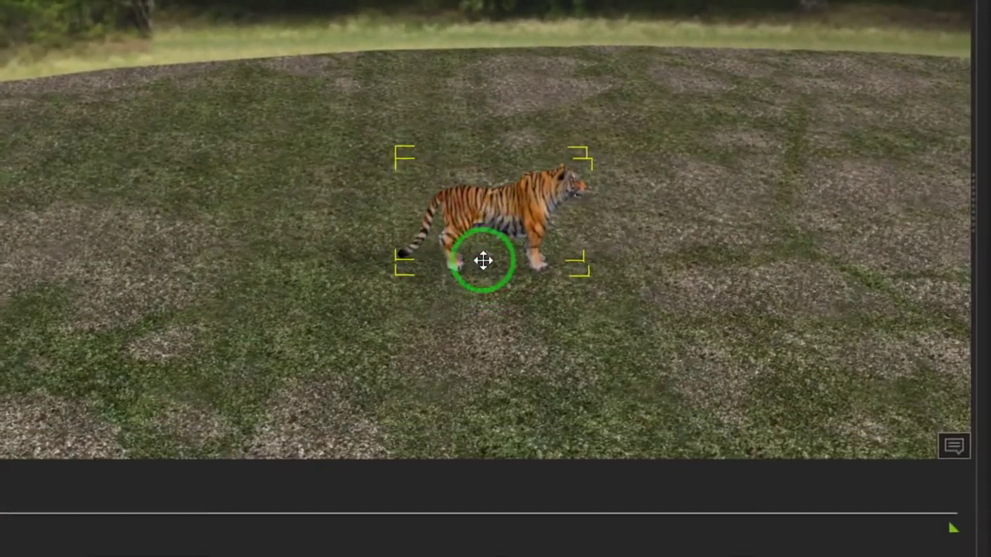
scroll(472, 287, "up", 5)
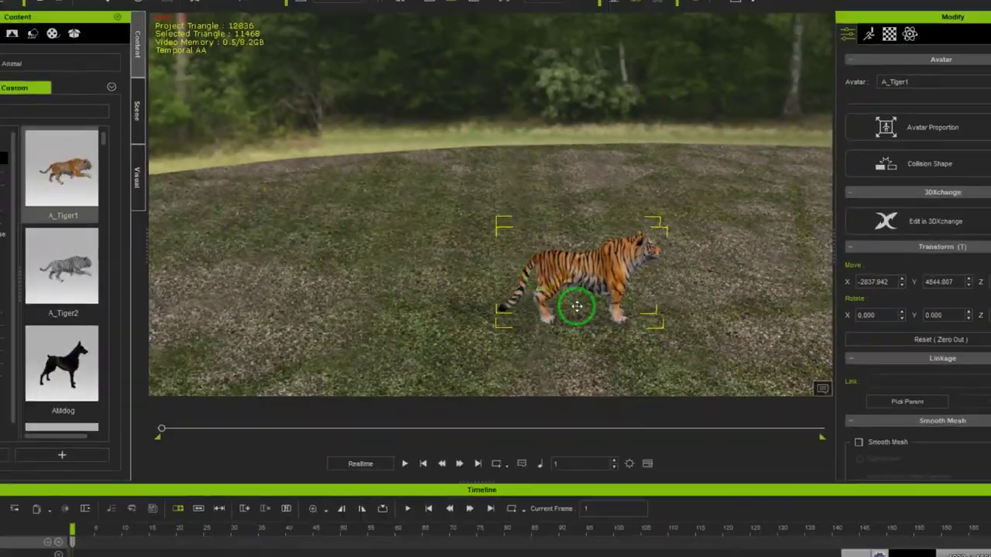
middle_click_drag(576, 306, 569, 290)
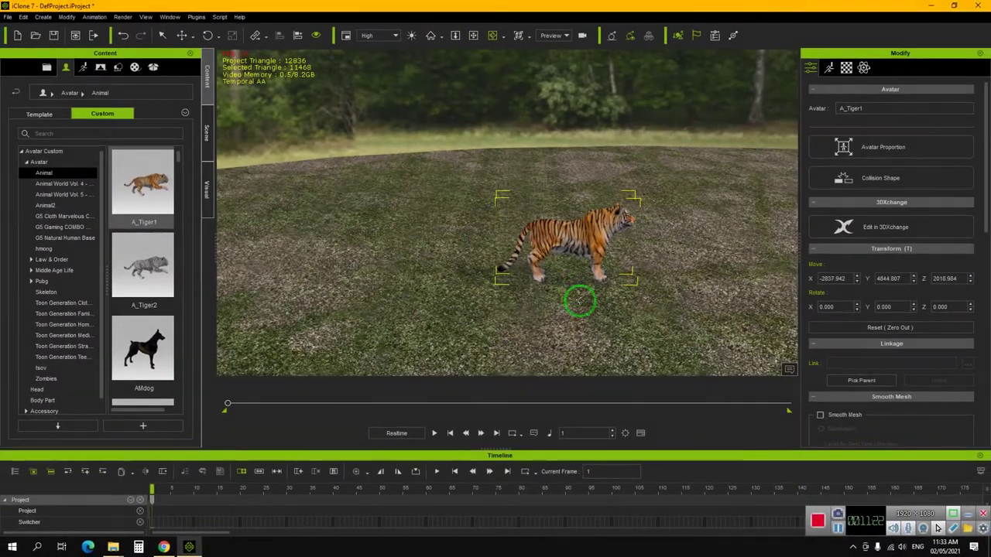
right_click_drag(565, 259, 588, 284)
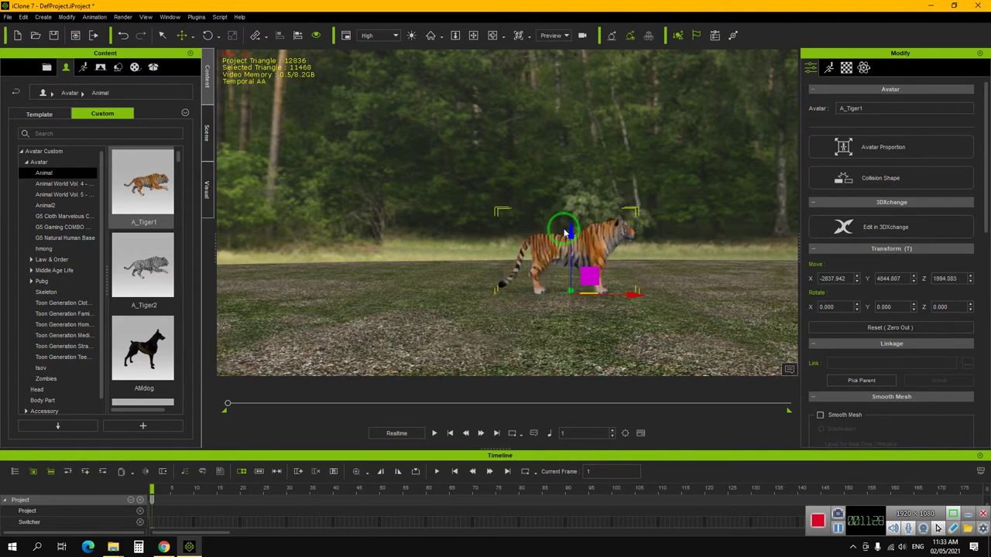
left_click_drag(563, 228, 562, 230)
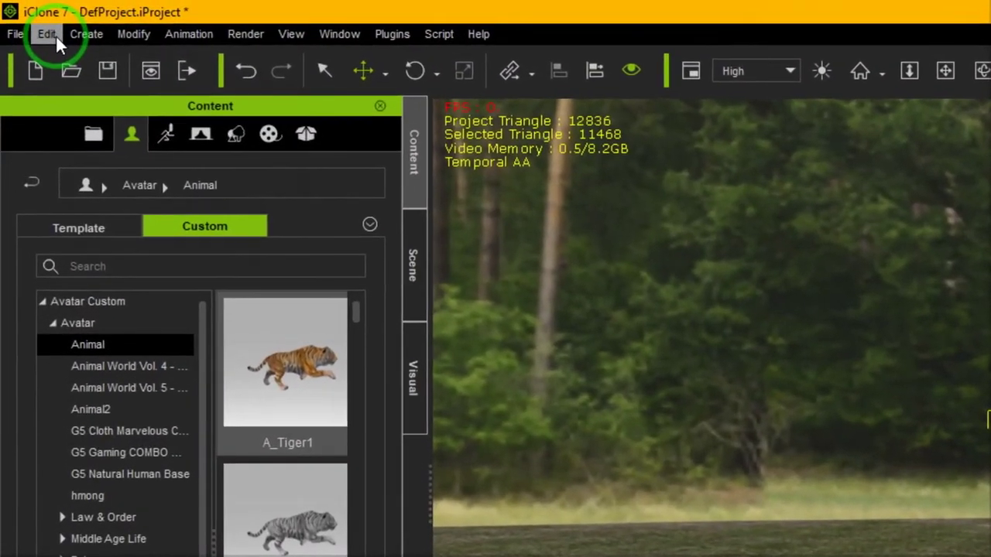
- Snap the selected tiger to the terrain with the Snap to Terrain option
left_click(26, 17)
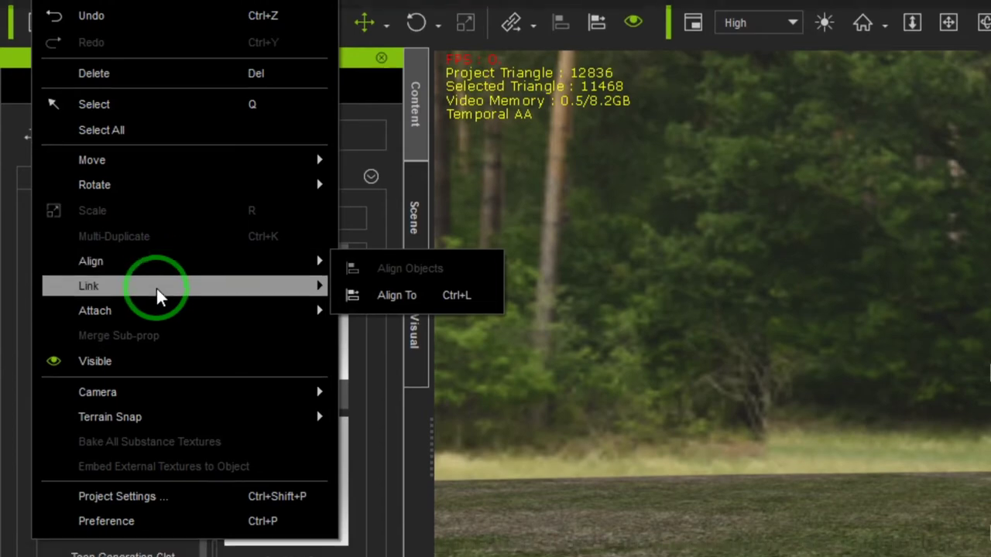
mouse_move(170, 314)
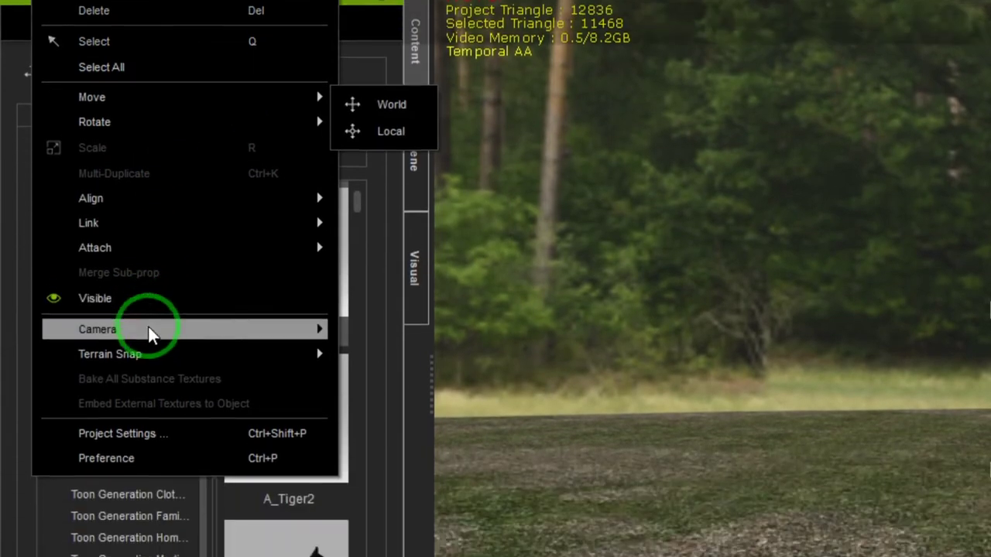
mouse_move(177, 396)
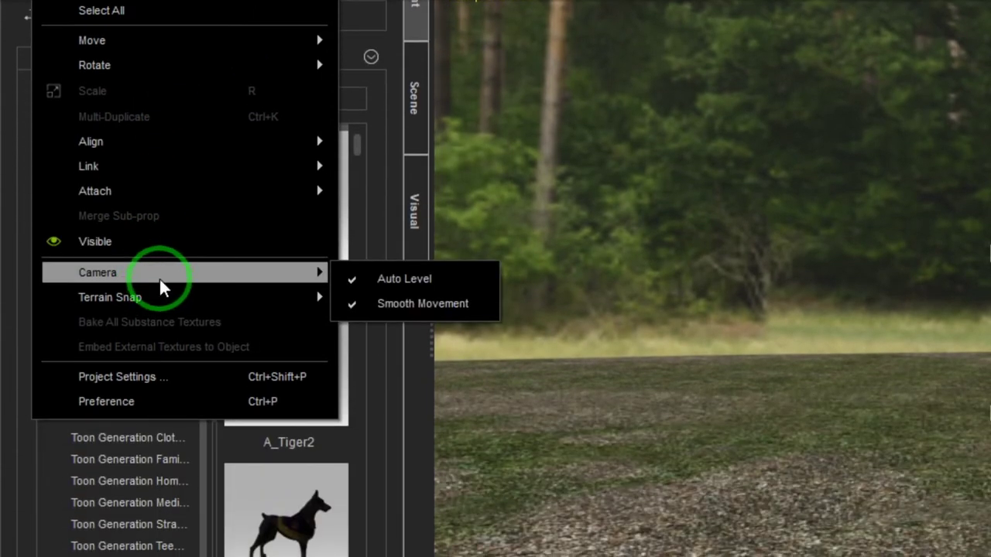
mouse_move(182, 286)
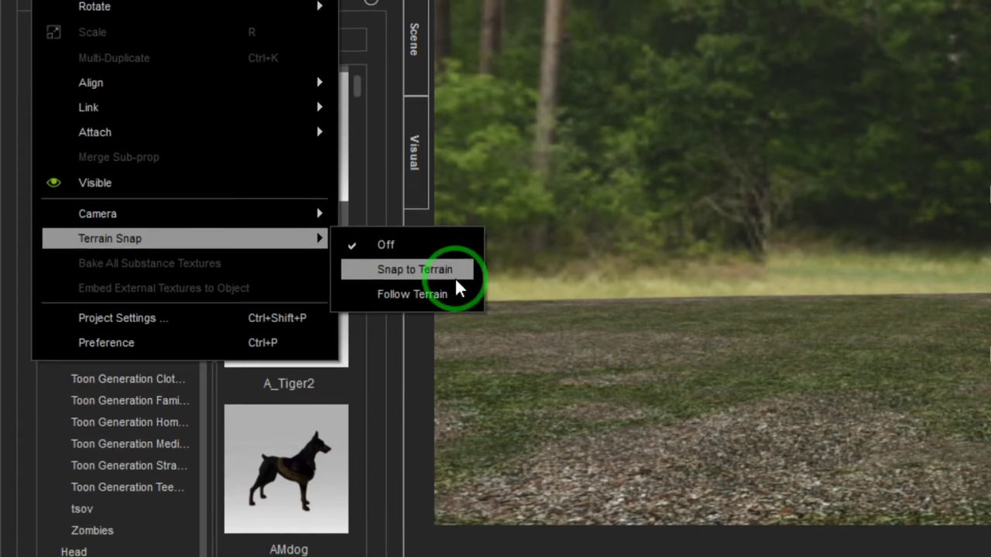
left_click(456, 280)
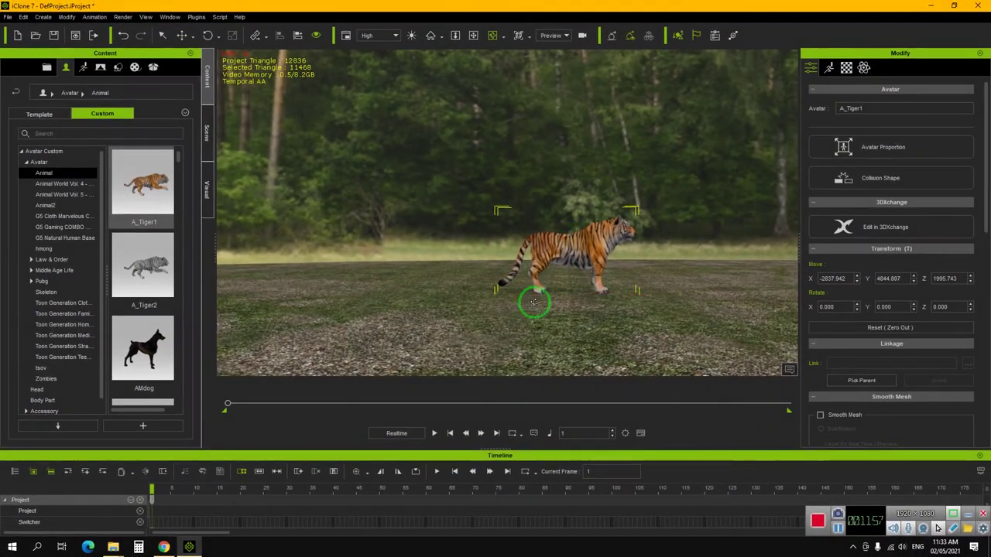
right_click_drag(533, 303, 478, 302)
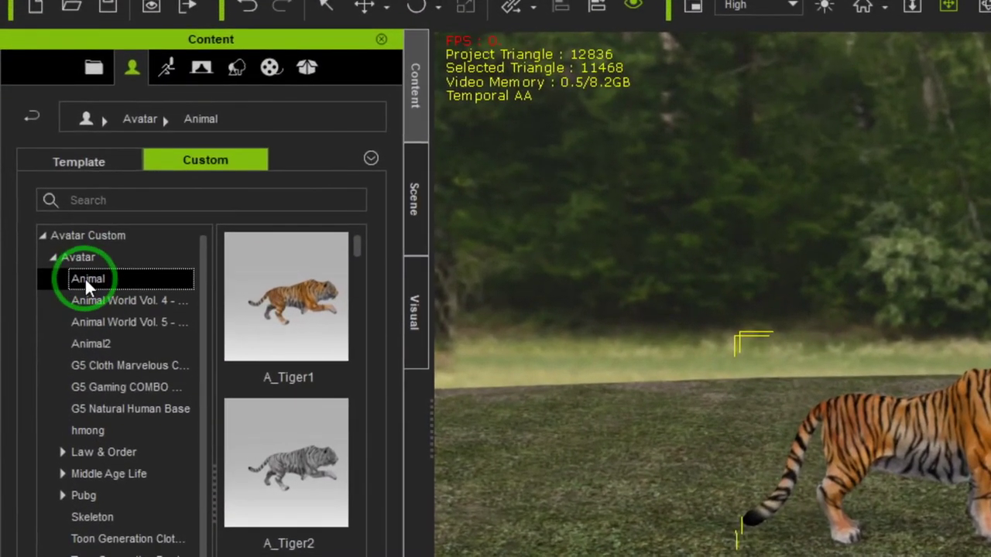
- Open the Tiger 1 folder among the custom motions in the animation content library
left_click(43, 165)
left_click(88, 290)
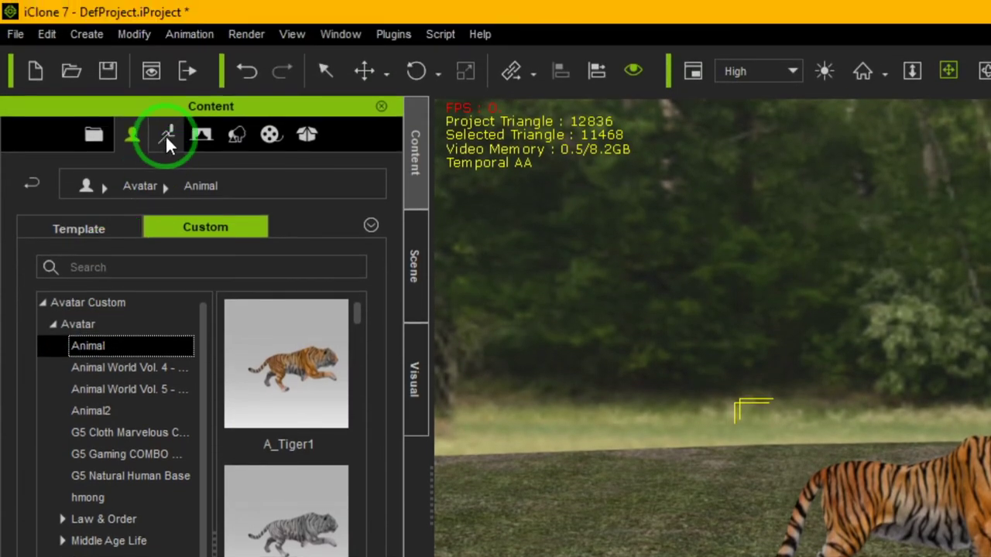
left_click(166, 117)
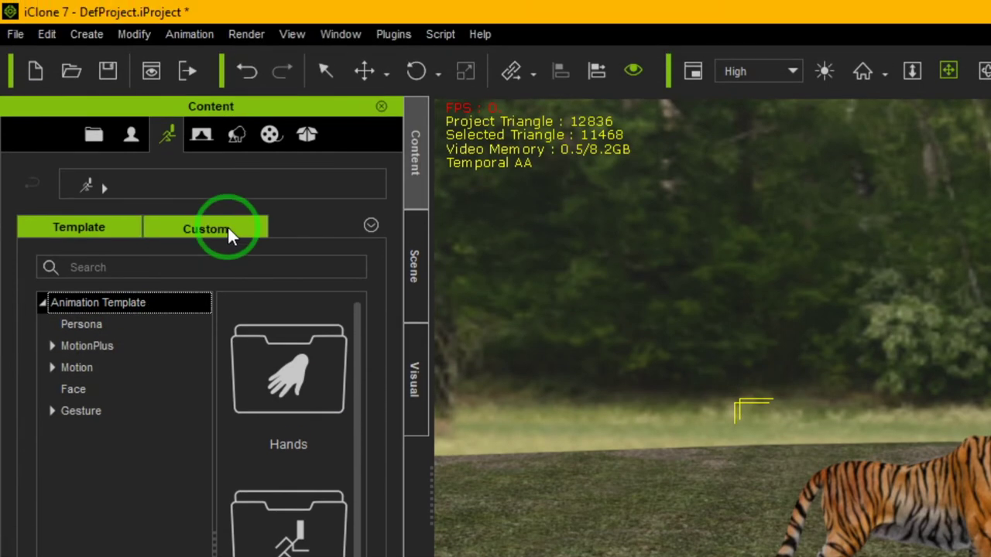
left_click(259, 188)
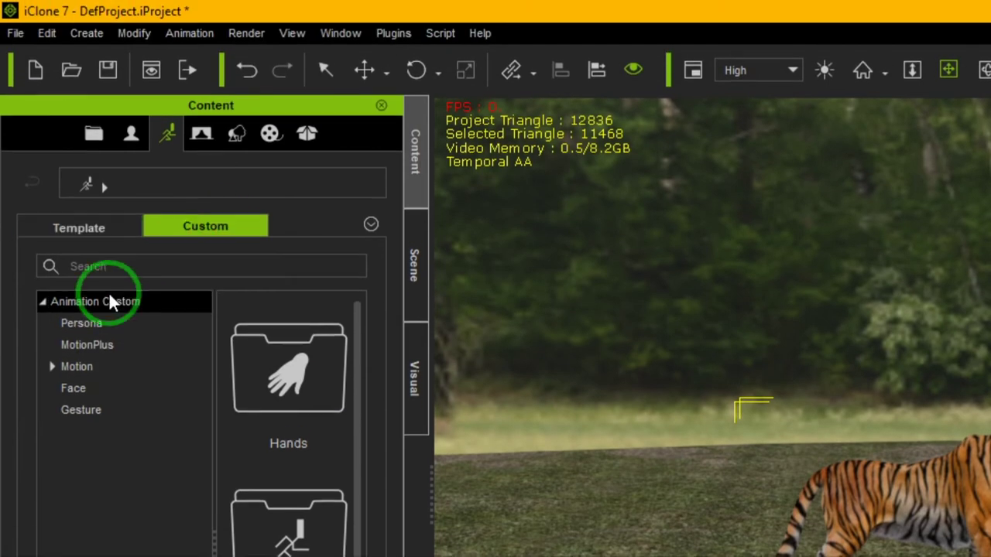
left_click(54, 311)
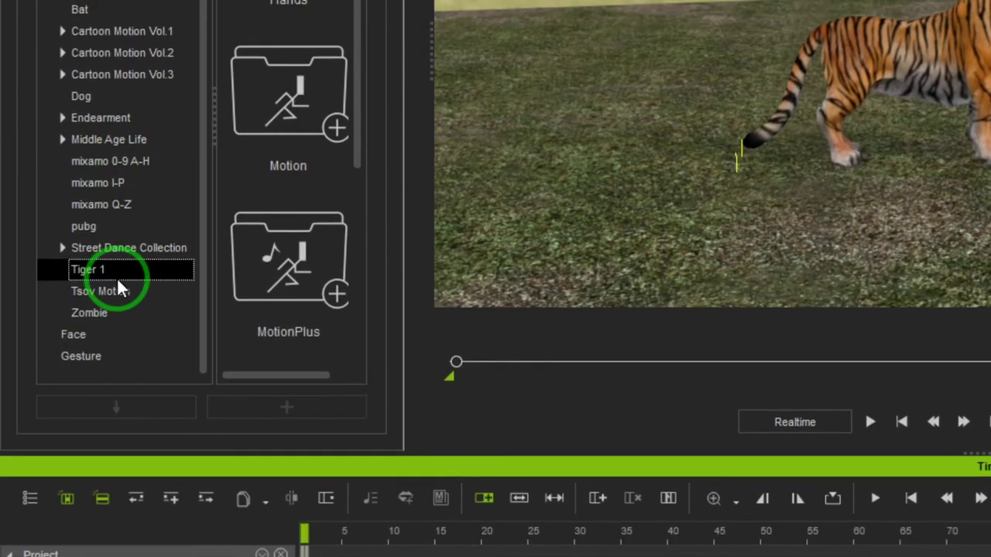
left_click(116, 338)
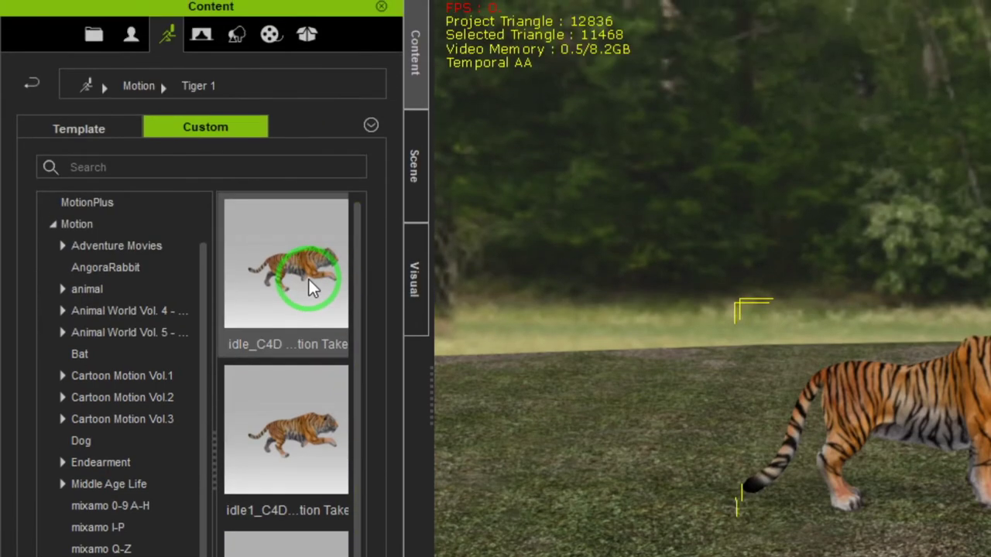
- Apply the idle_C4D motion to the tiger and preview it from several angles
left_click_drag(309, 280, 907, 429)
left_click_drag(497, 279, 497, 280)
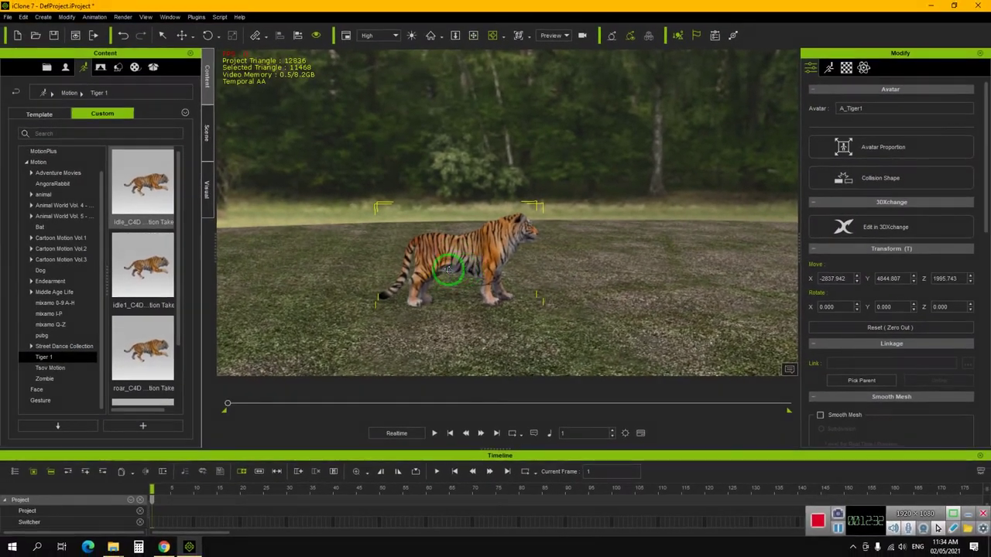
right_click_drag(483, 271, 487, 291)
scroll(497, 277, "up", 1)
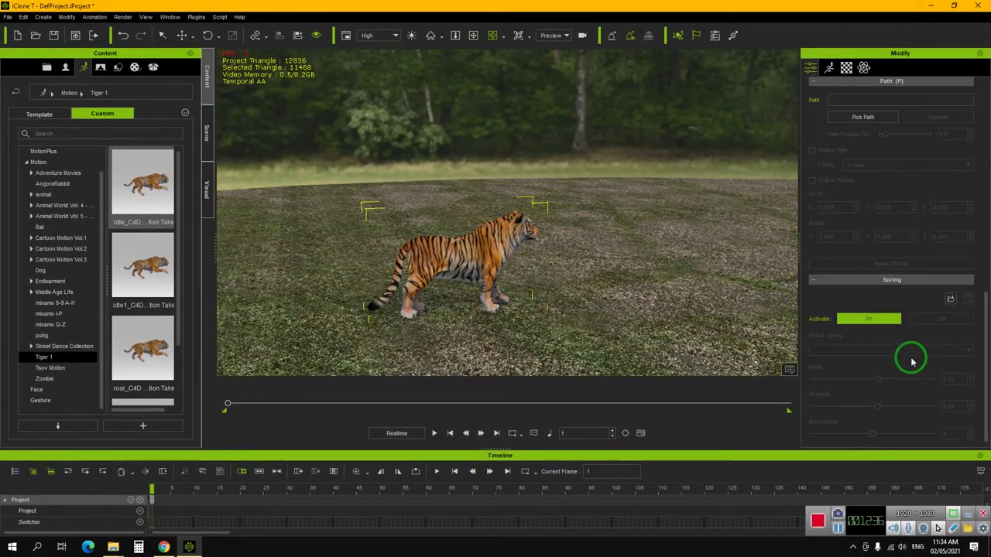
scroll(880, 378, "up", 2)
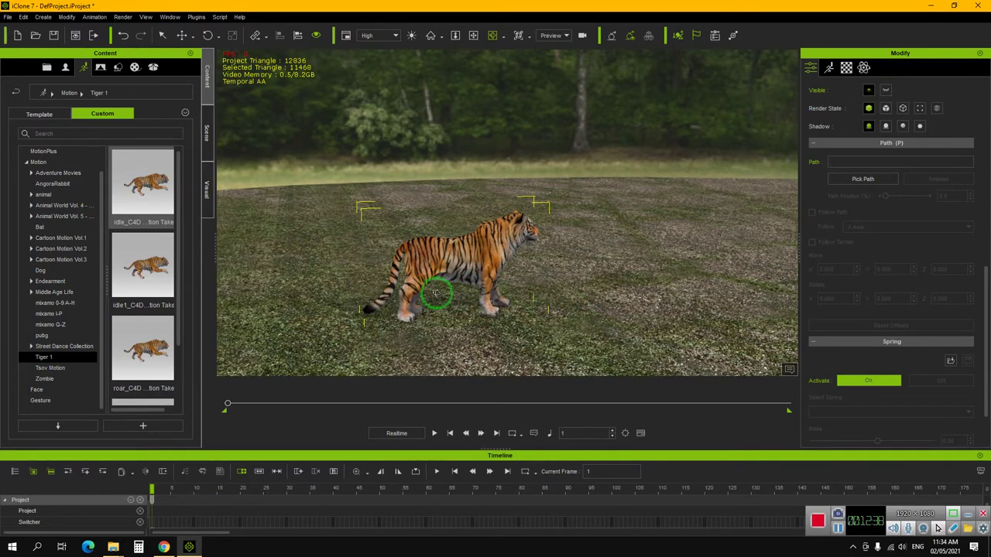
right_click_drag(451, 307, 446, 275)
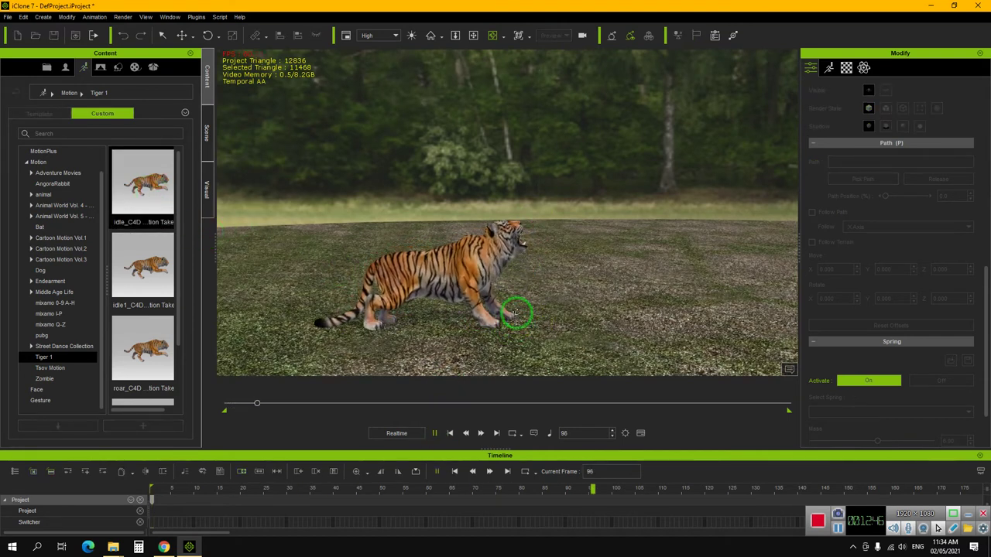
right_click_drag(521, 311, 447, 368)
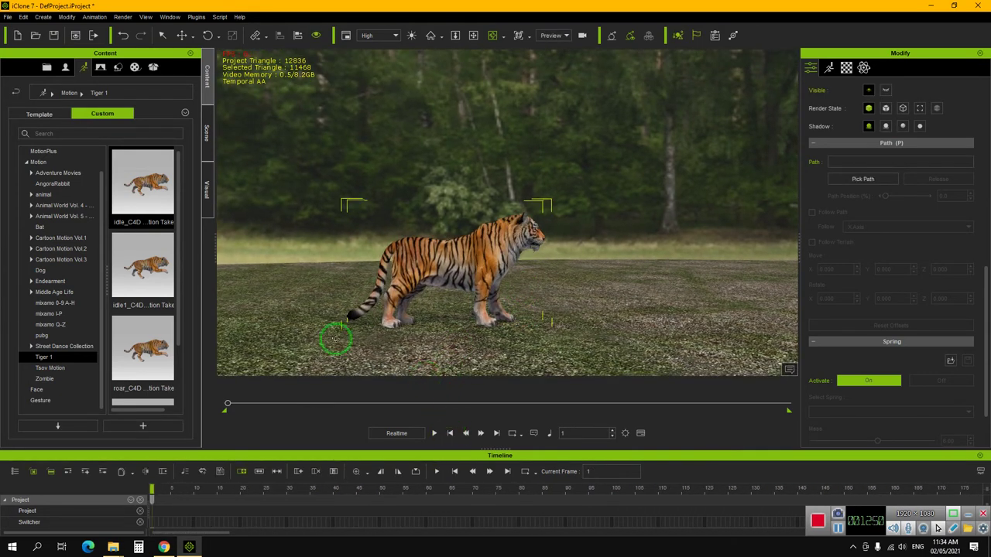
- Apply the run_C4D motion to the tiger and extend its clip to about frame 500 on the enlarged timeline
left_click_drag(177, 282, 177, 332)
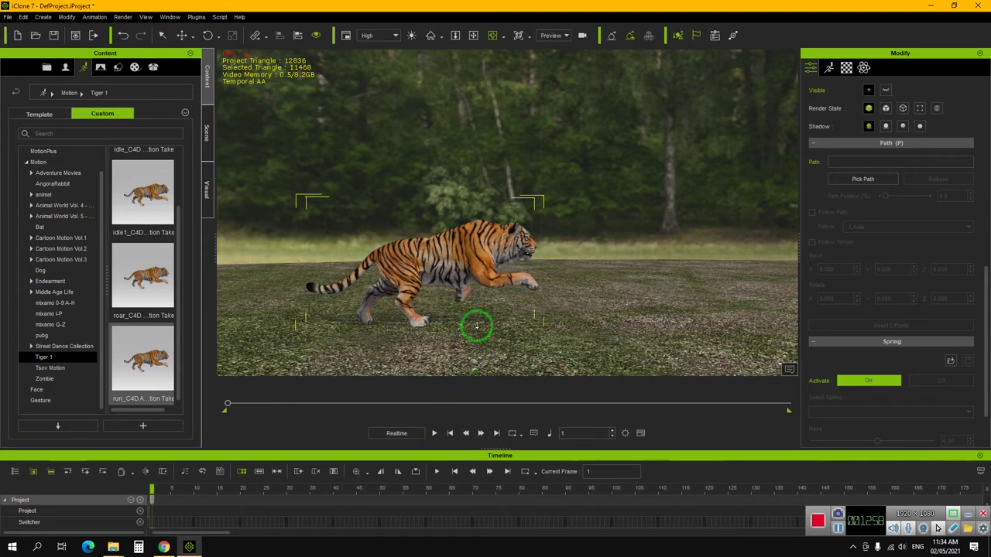
scroll(476, 325, "down", 3)
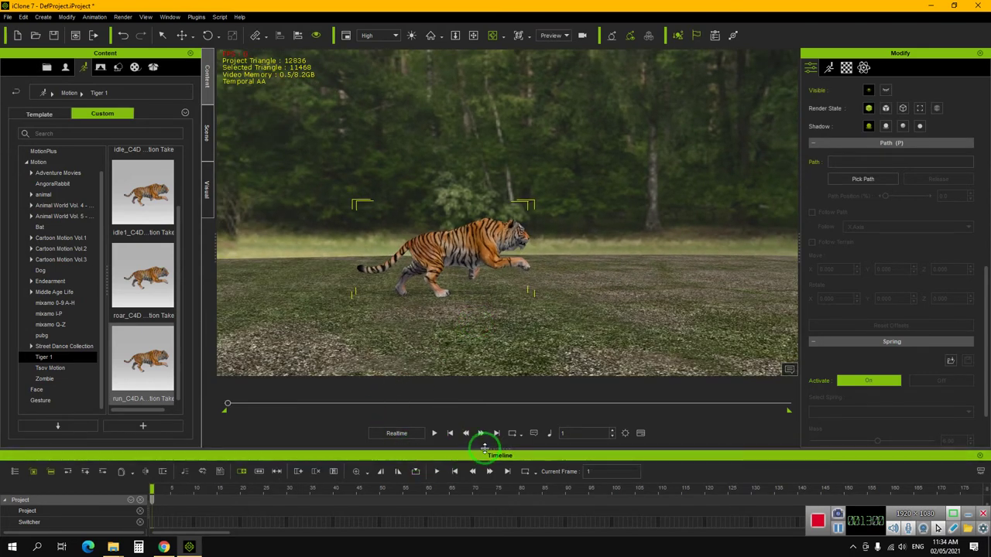
left_click_drag(484, 447, 490, 393)
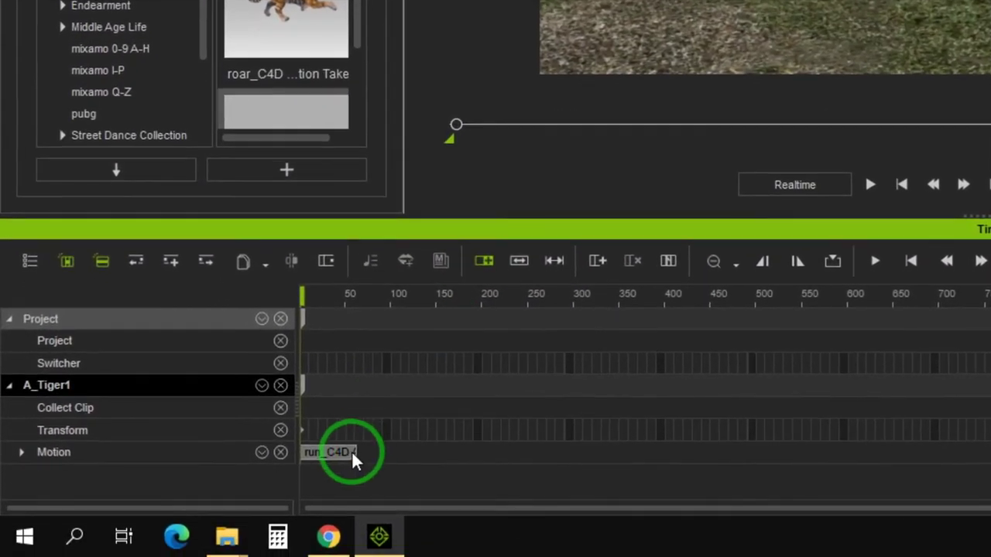
left_click_drag(350, 450, 718, 456)
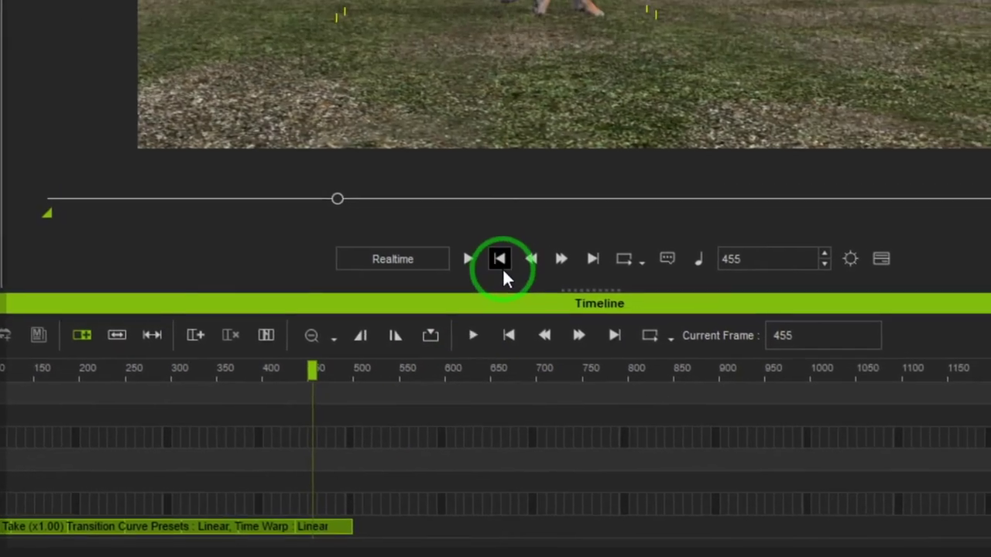
- Play the run from the start to frame 488 and move the tiger forward along the X axis across the ground there
left_click(569, 203)
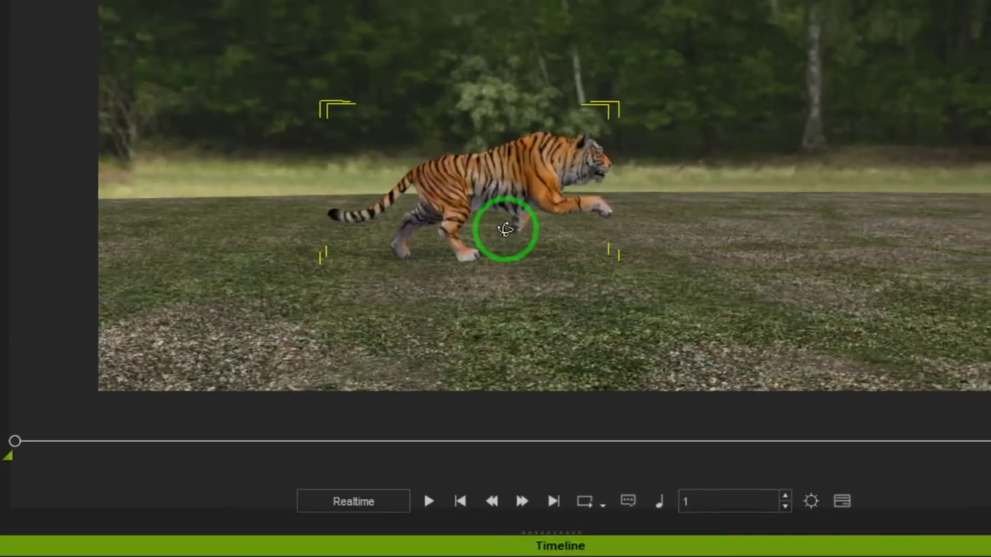
key("space")
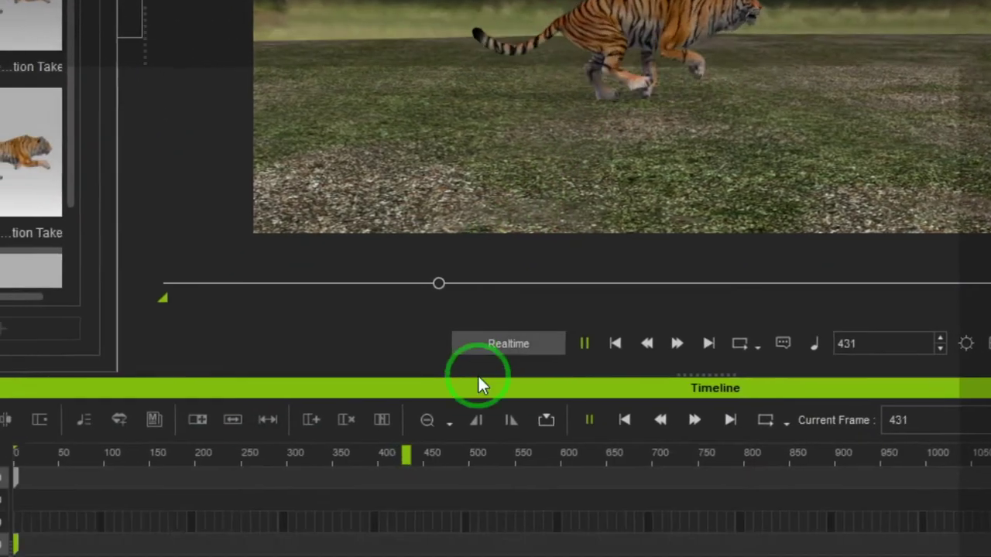
key("space")
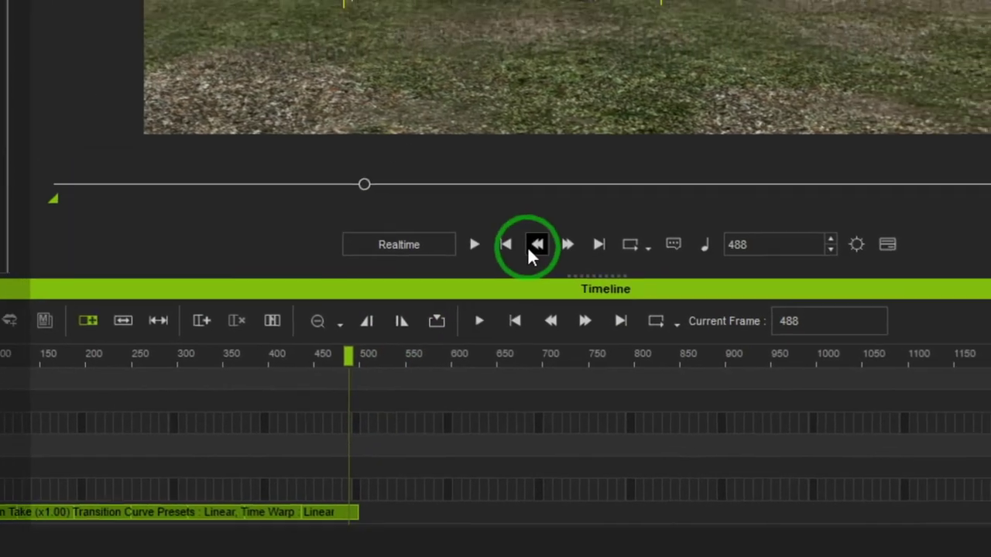
scroll(534, 256, "down", 8)
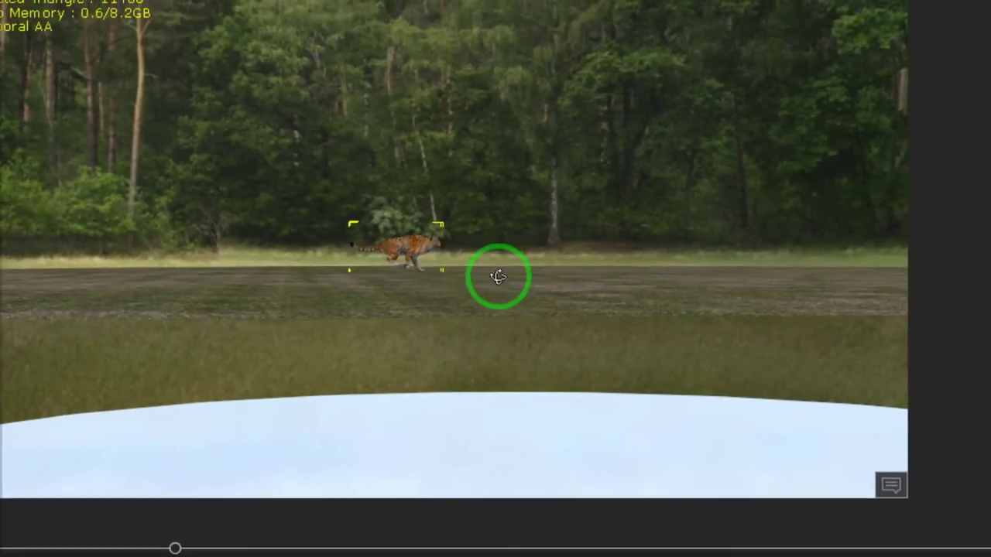
left_click_drag(590, 186, 591, 237)
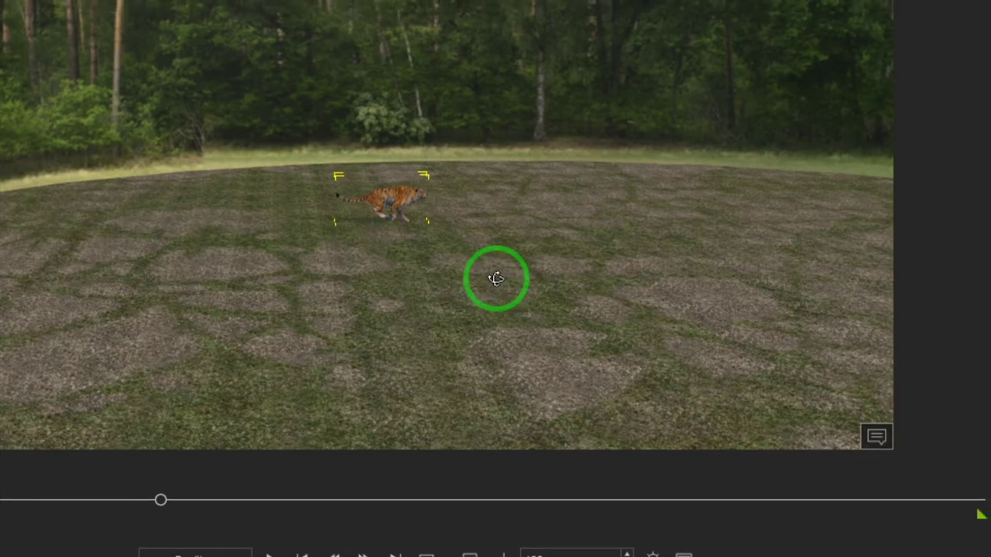
key("w")
left_click_drag(506, 212, 631, 211)
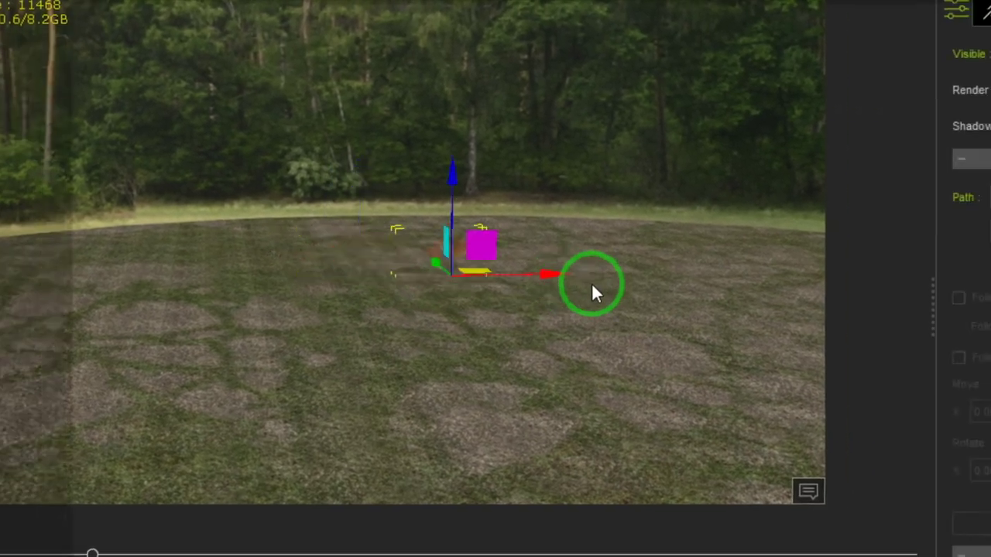
left_click_drag(591, 285, 941, 276)
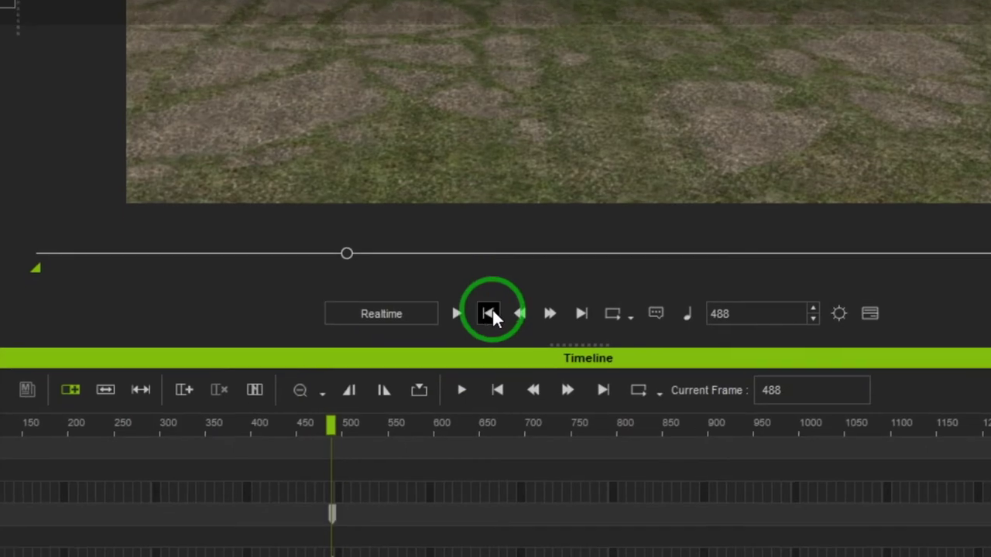
- Play the tiger's run from the first frame in close and wide views, returning to the start each time
left_click(488, 317)
scroll(573, 113, "up", 8)
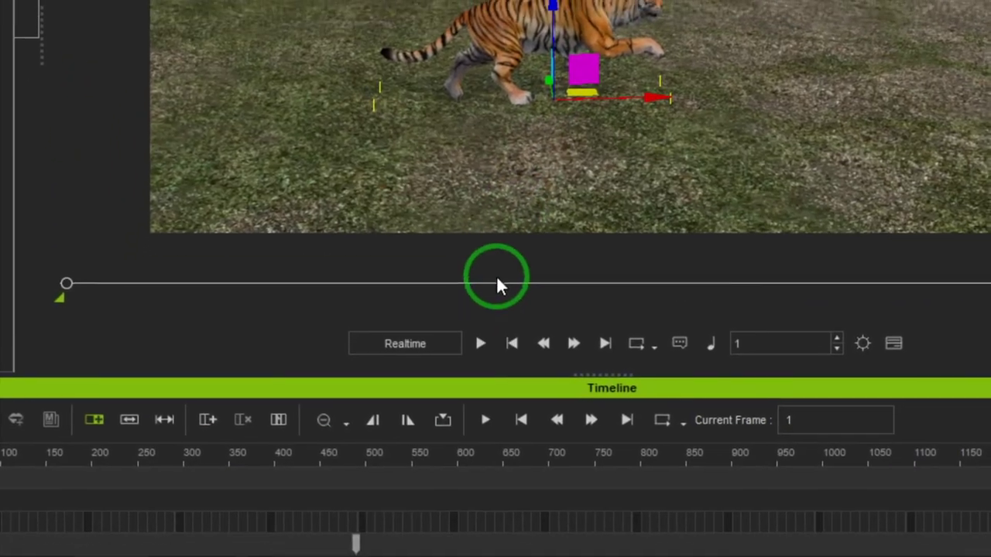
left_click(479, 328)
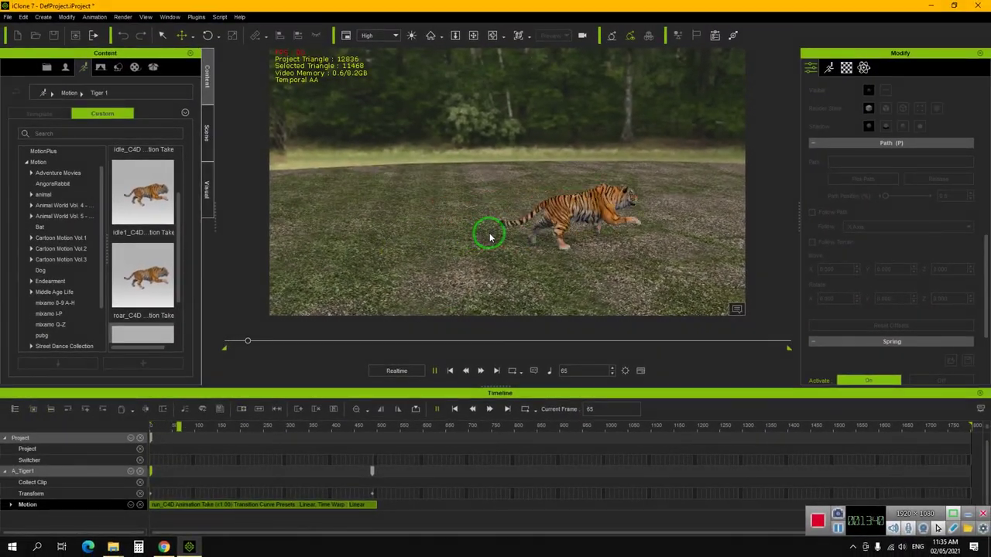
left_click(452, 371)
scroll(558, 236, "down", 5)
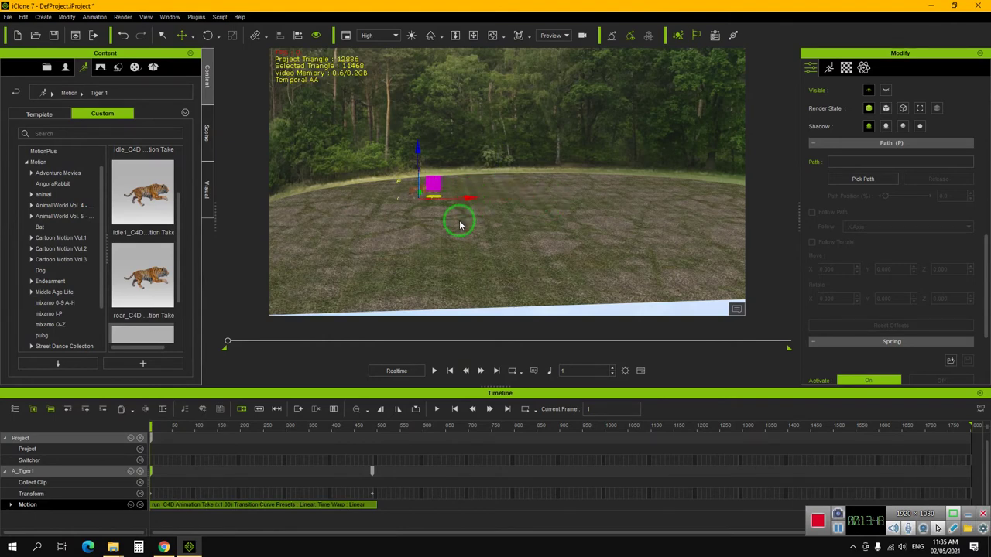
right_click_drag(452, 303, 457, 241)
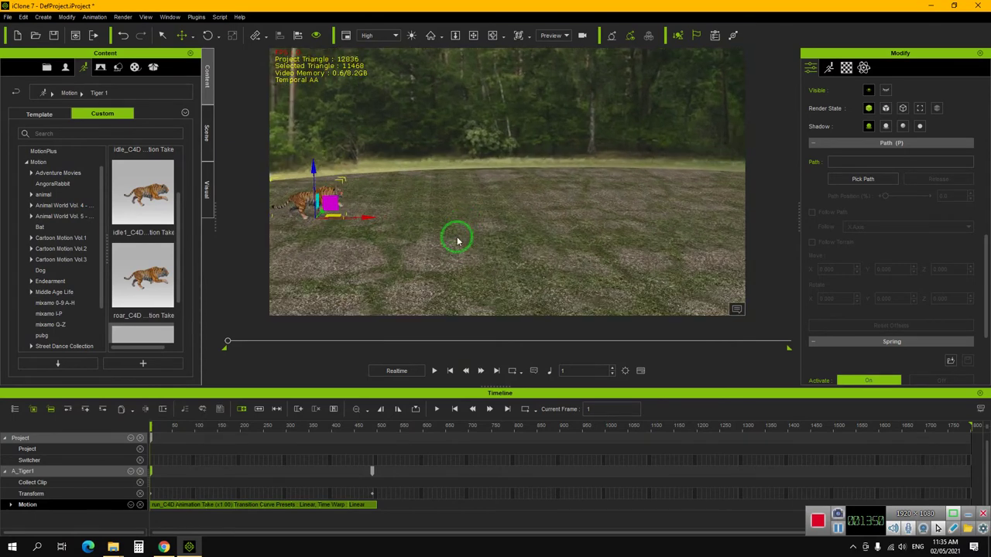
left_click(435, 370)
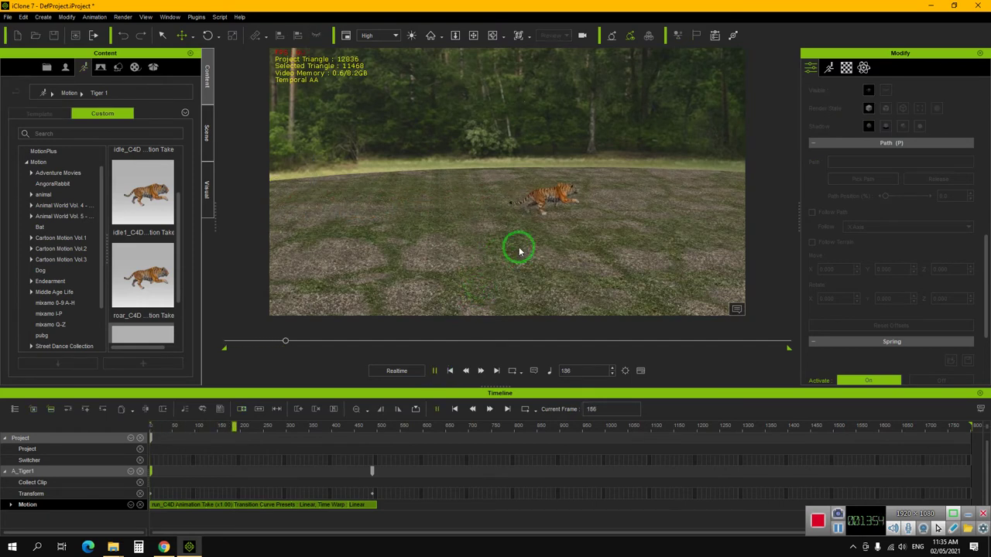
left_click(449, 371)
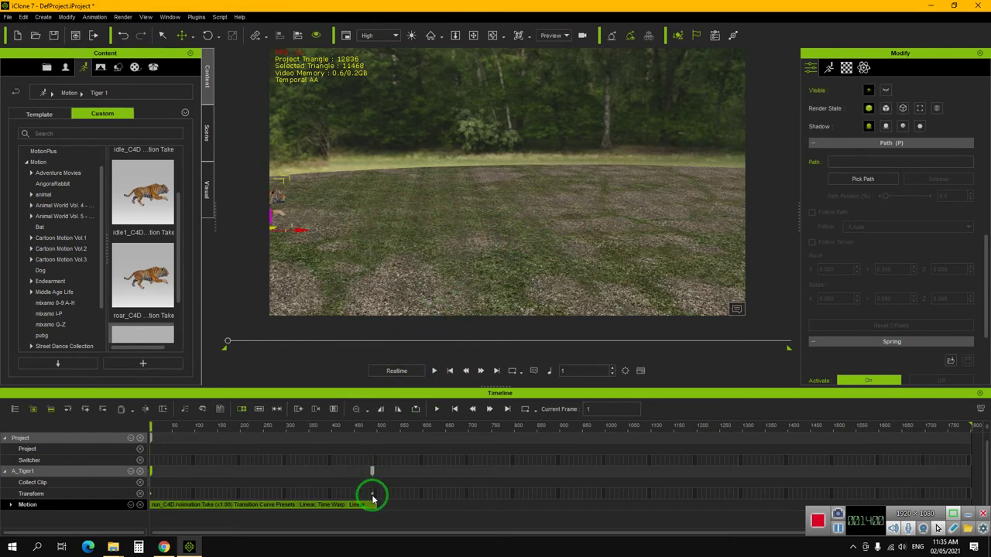
- Apply the Linear transition curve preset to the tiger's Transform key at frame 488
left_click(371, 496)
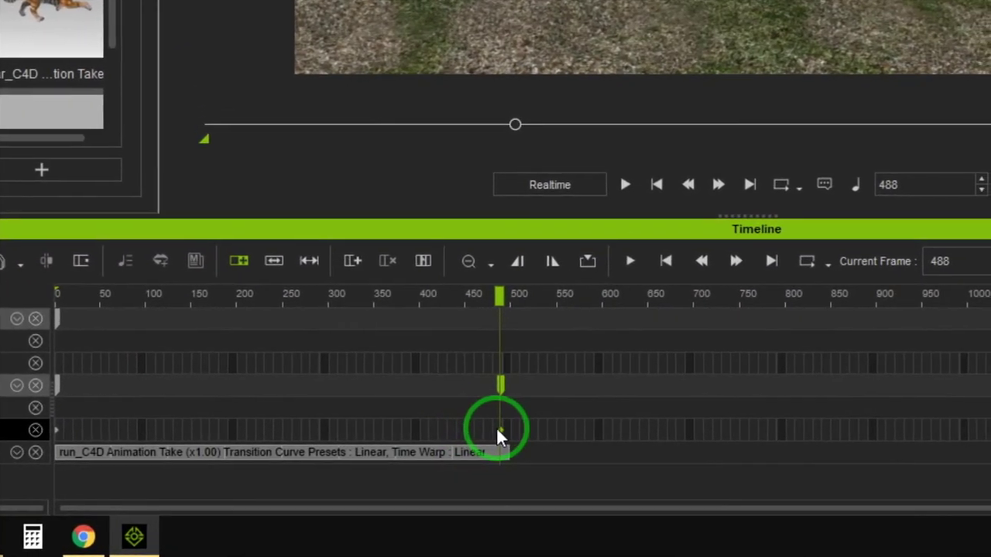
right_click(497, 431)
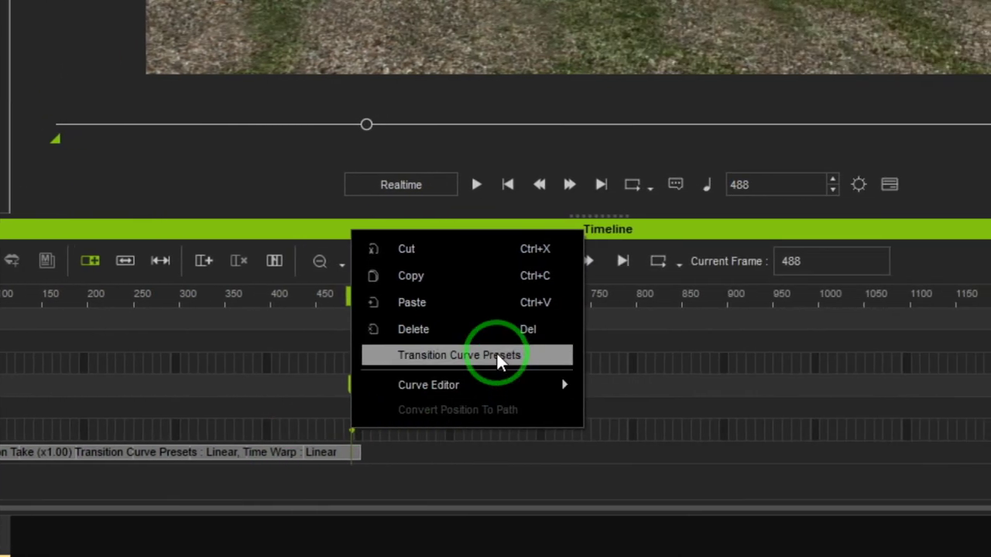
left_click(497, 354)
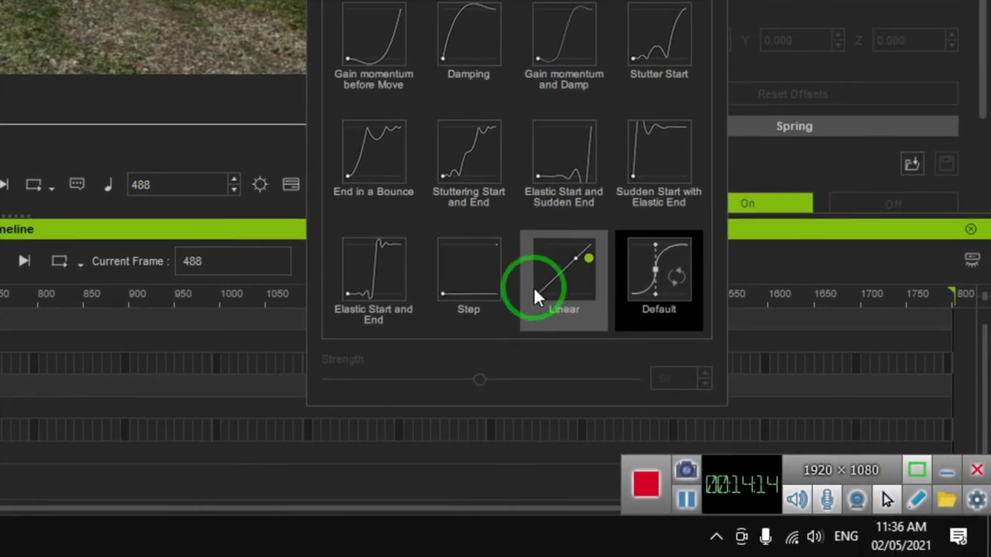
left_click(558, 282)
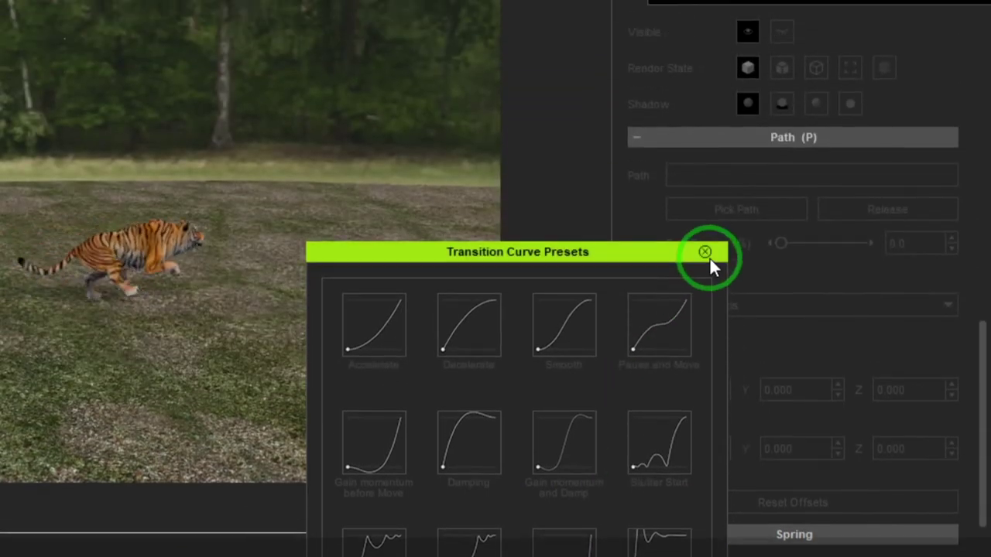
left_click(704, 56)
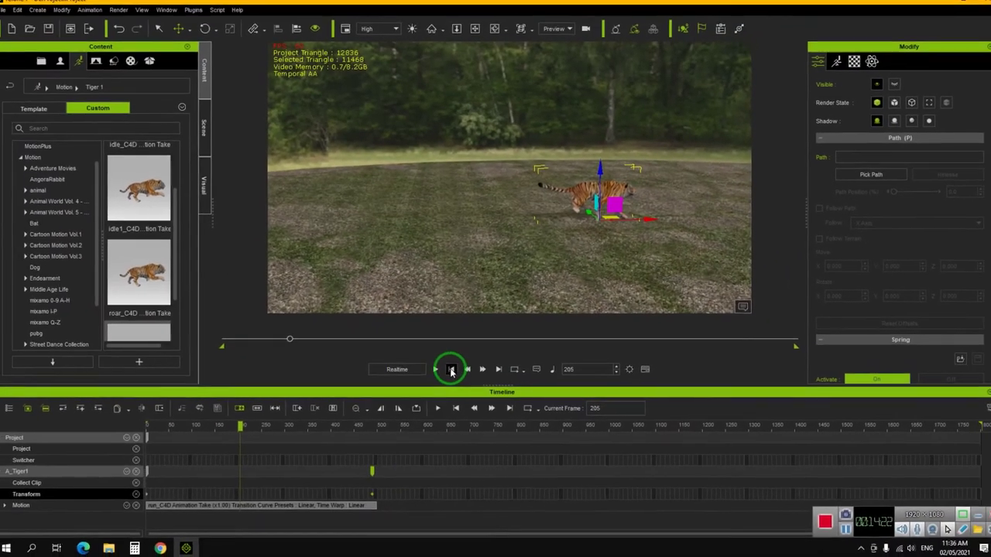
- Play the tiger's run from the first frame, check its position at frame 488, and return to the start with the tiger in view
left_click(434, 351)
left_click(436, 370)
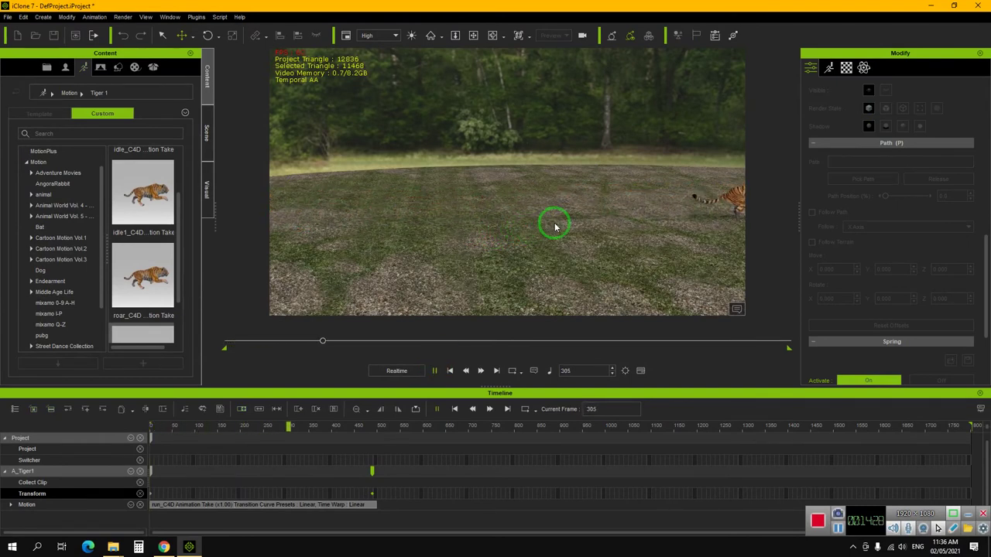
left_click(450, 371)
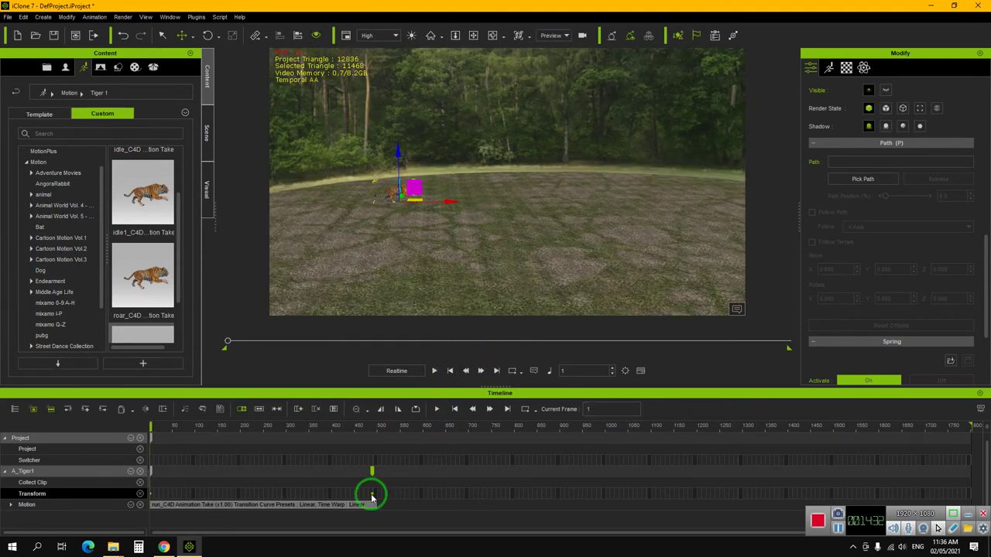
scroll(736, 202, "down", 1)
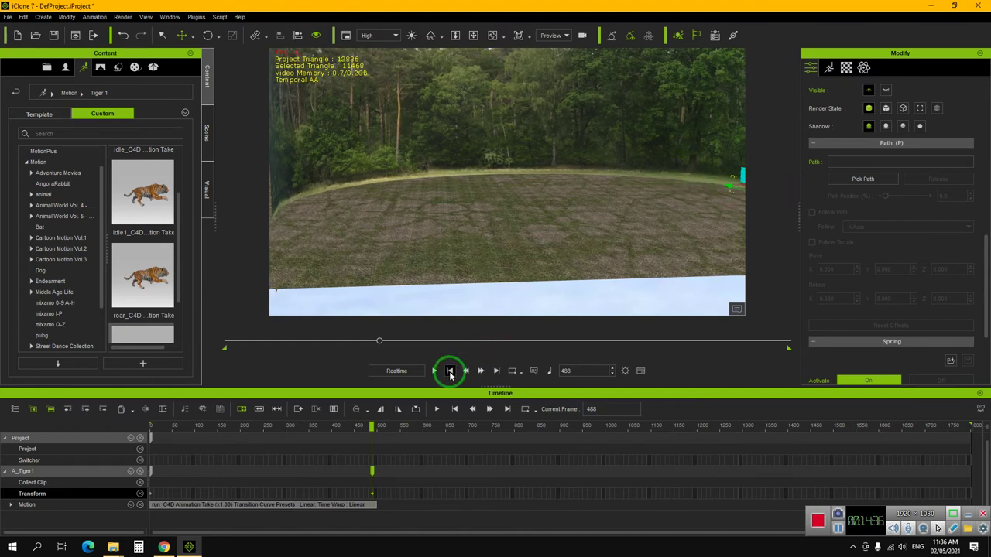
scroll(495, 210, "up", 5)
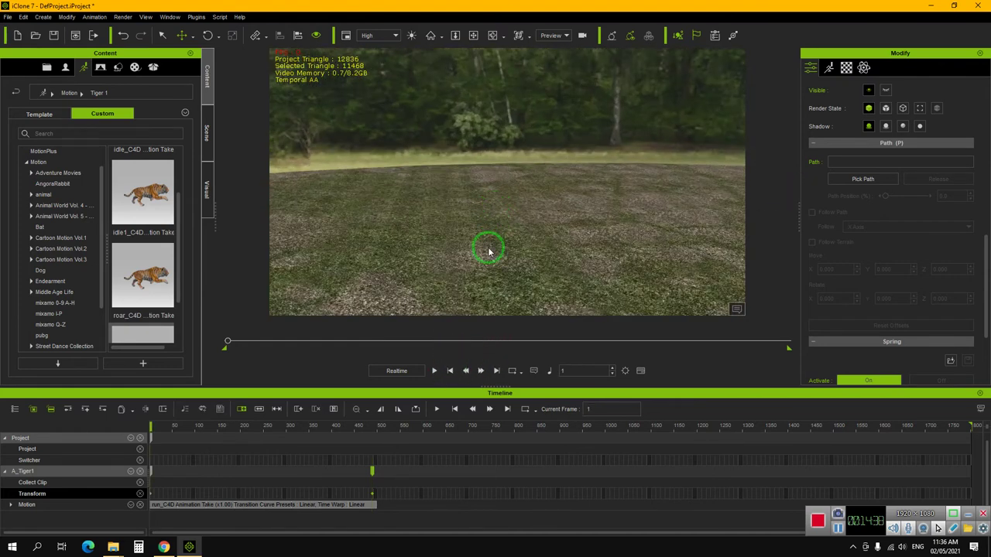
middle_click_drag(489, 264, 605, 255)
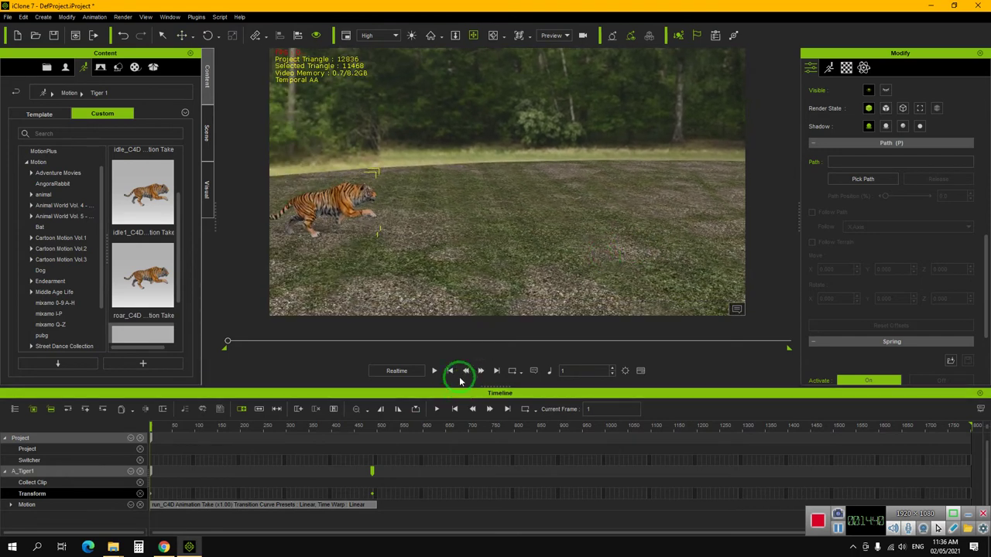